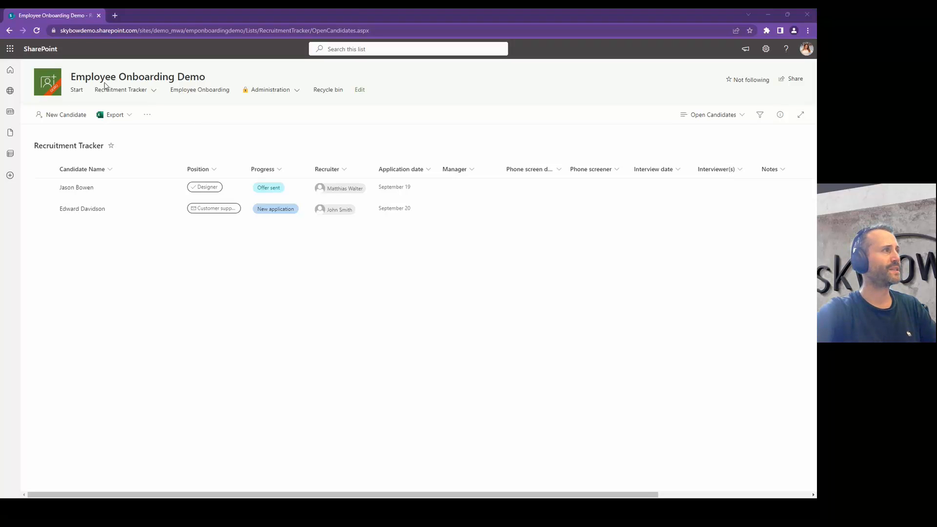
Step: Look at the Employee Onboarding task list, then return to the Recruitment Tracker candidates
{"action": "mouse_move", "coordinate": [112, 98]}
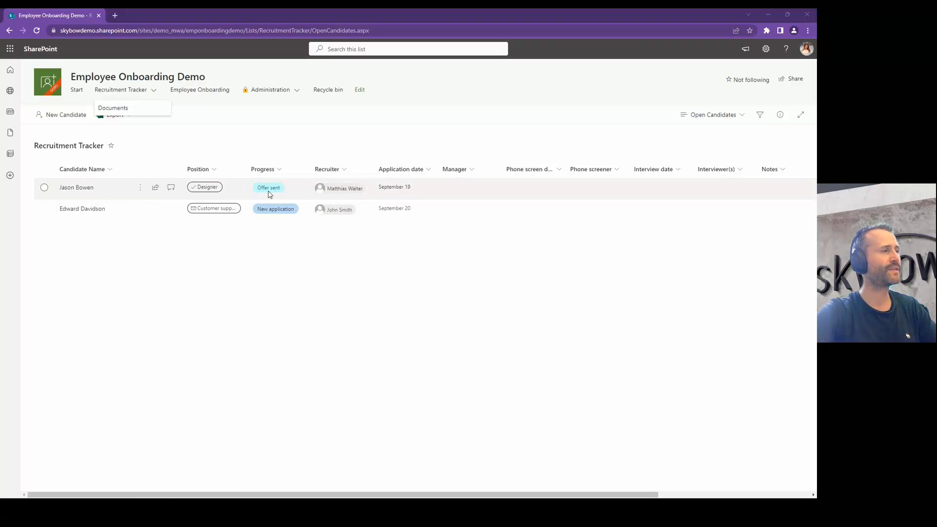
{"action": "left_click", "coordinate": [199, 92]}
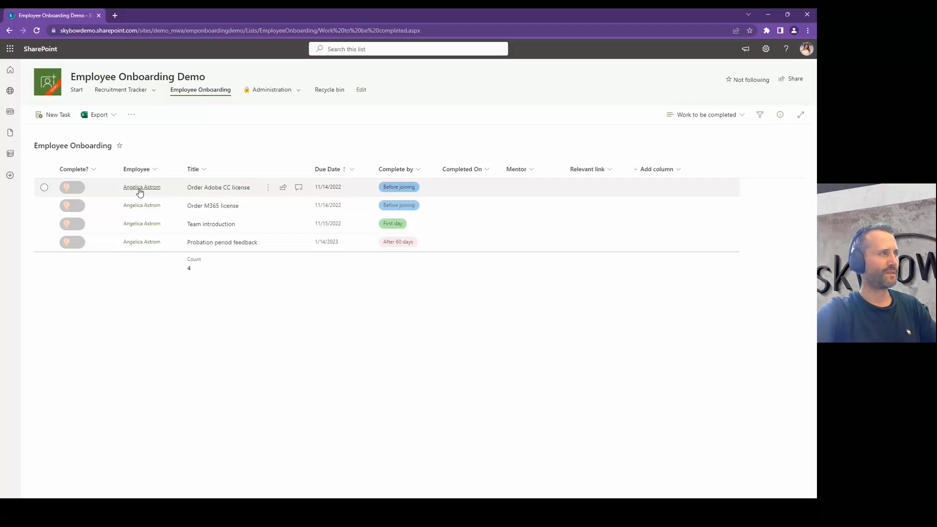
{"action": "left_click", "coordinate": [122, 94]}
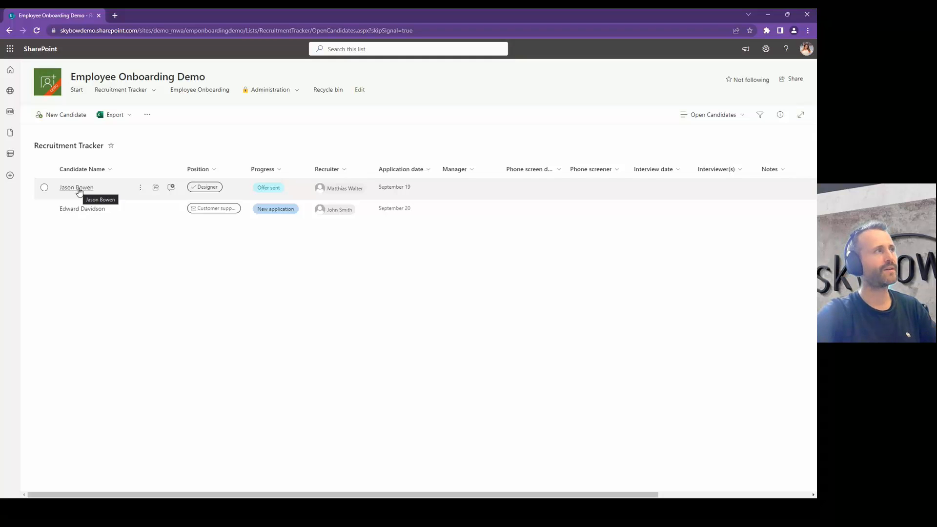
Step: Open the Team introduction template in Onboarding Task Templates and close it without saving
{"action": "mouse_move", "coordinate": [276, 90]}
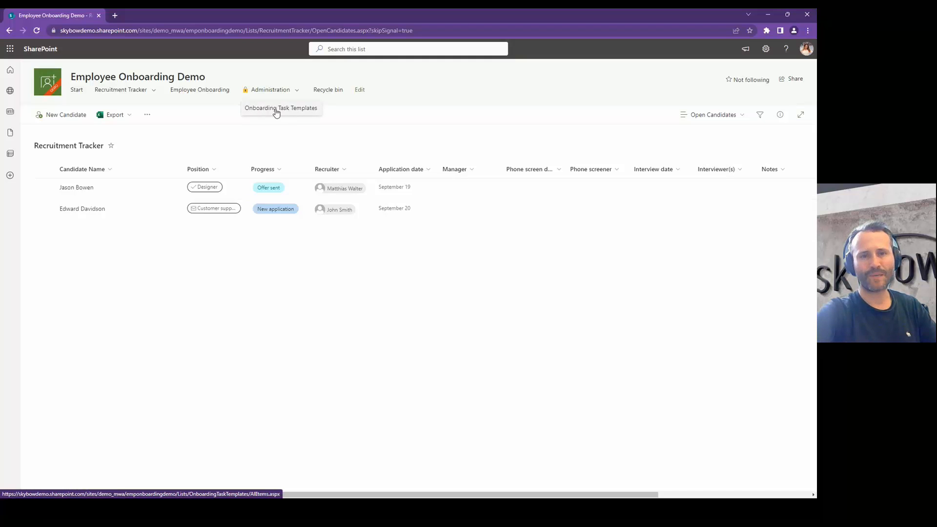
{"action": "left_click", "coordinate": [277, 112]}
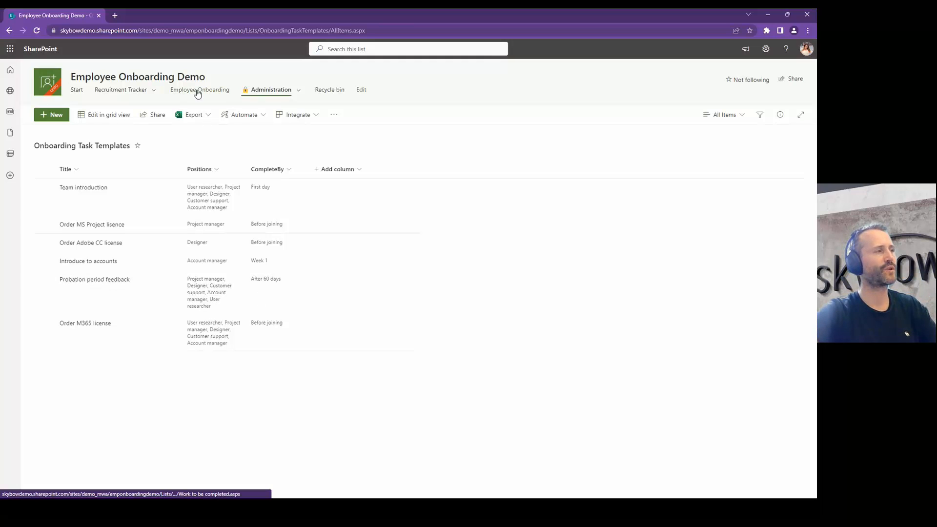
{"action": "right_click", "coordinate": [204, 207]}
{"action": "left_click", "coordinate": [215, 228]}
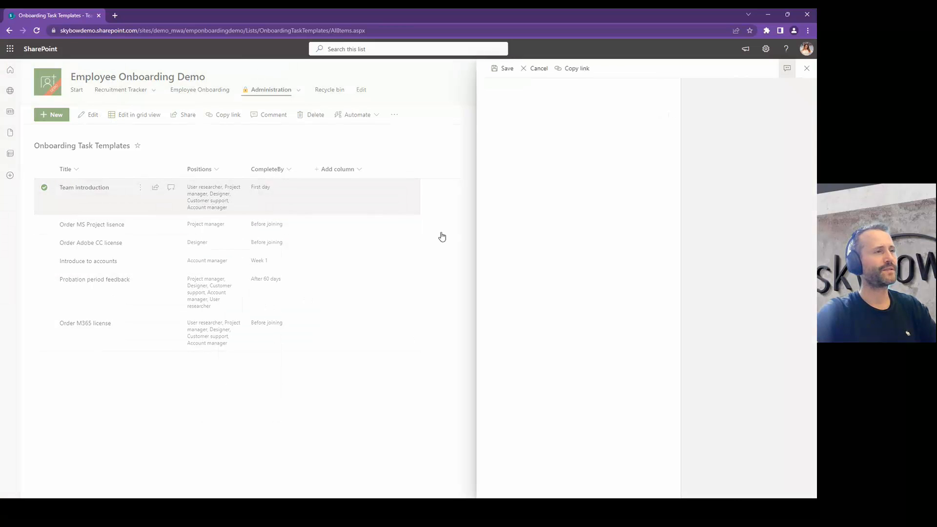
{"action": "left_click", "coordinate": [519, 173]}
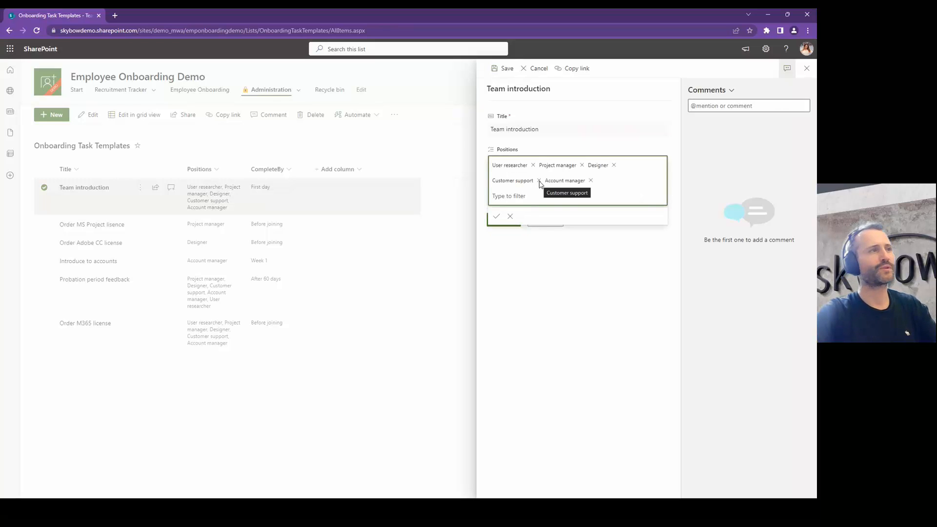
{"action": "left_click", "coordinate": [534, 69]}
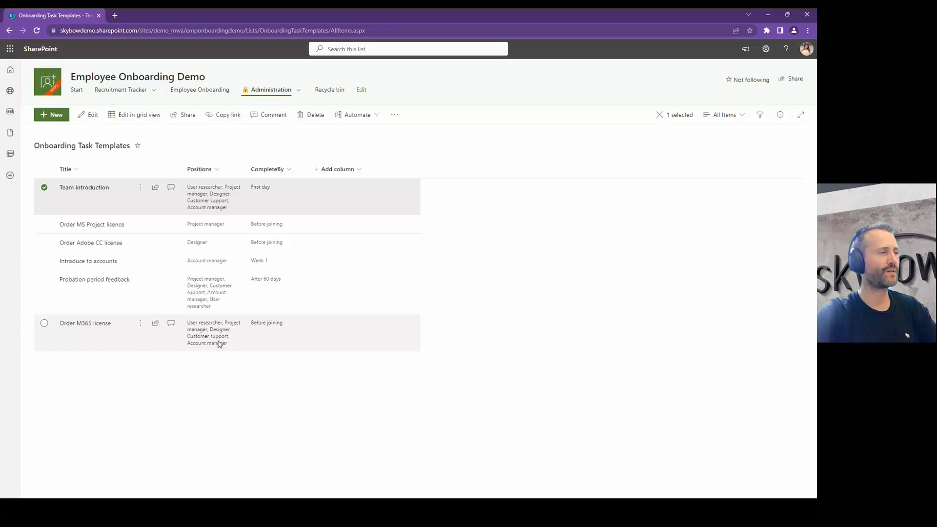
Step: Filter the Onboarding Task Templates list by Positions = Designer
{"action": "left_click", "coordinate": [217, 170]}
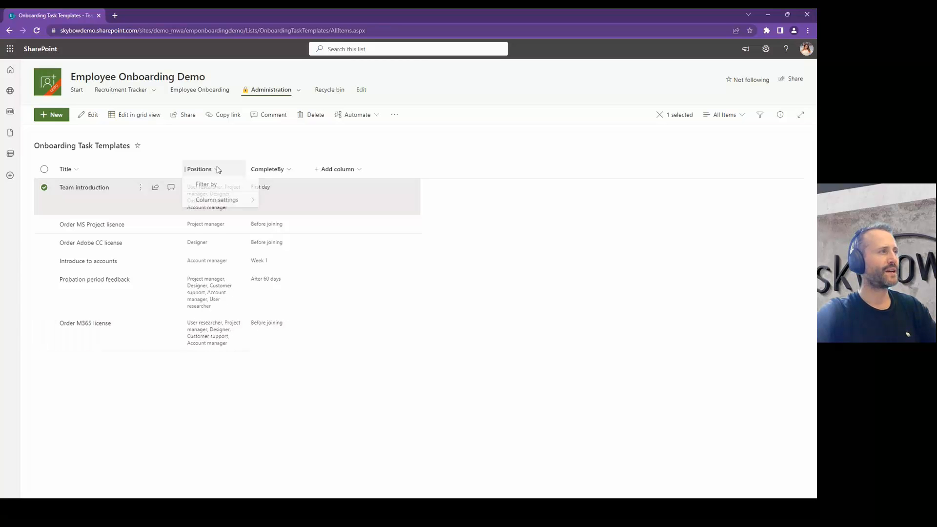
{"action": "left_click", "coordinate": [215, 187]}
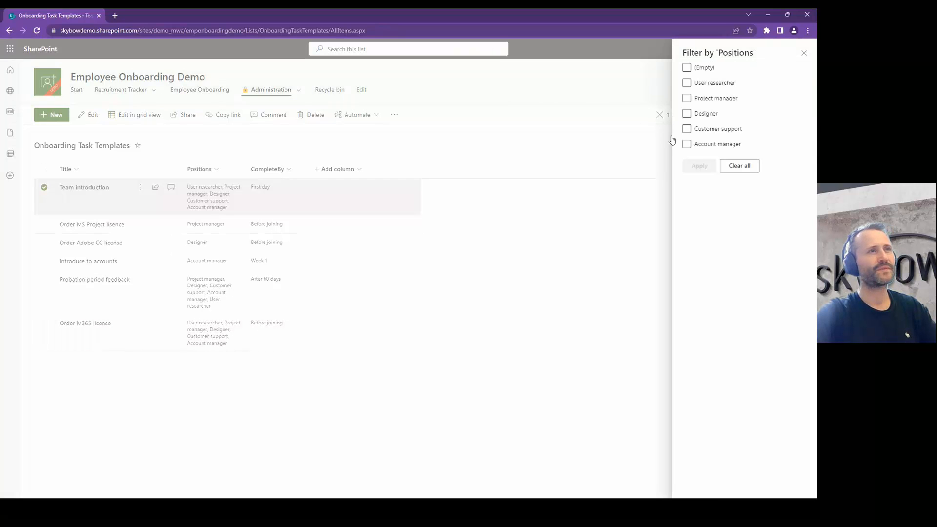
{"action": "left_click", "coordinate": [687, 115]}
{"action": "left_click", "coordinate": [699, 166]}
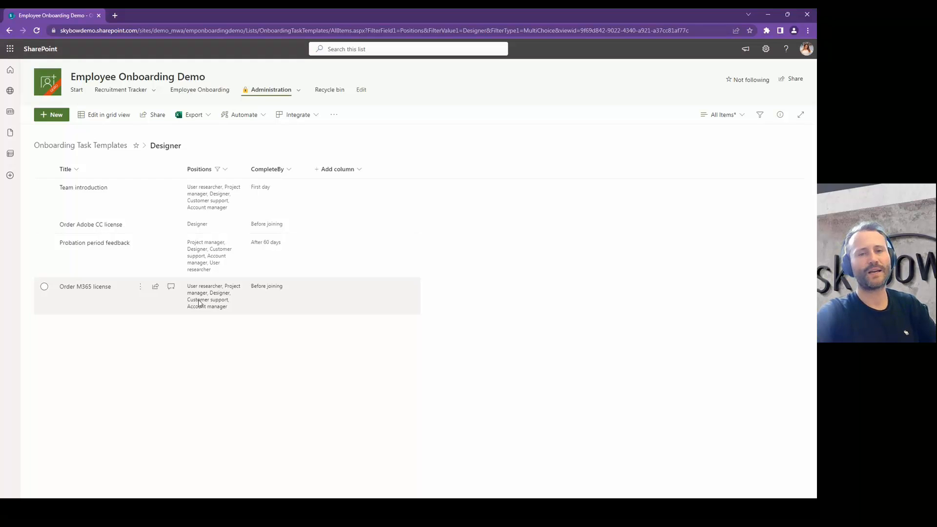
Step: Return to the Recruitment Tracker and open the first candidate's record
{"action": "mouse_move", "coordinate": [118, 92]}
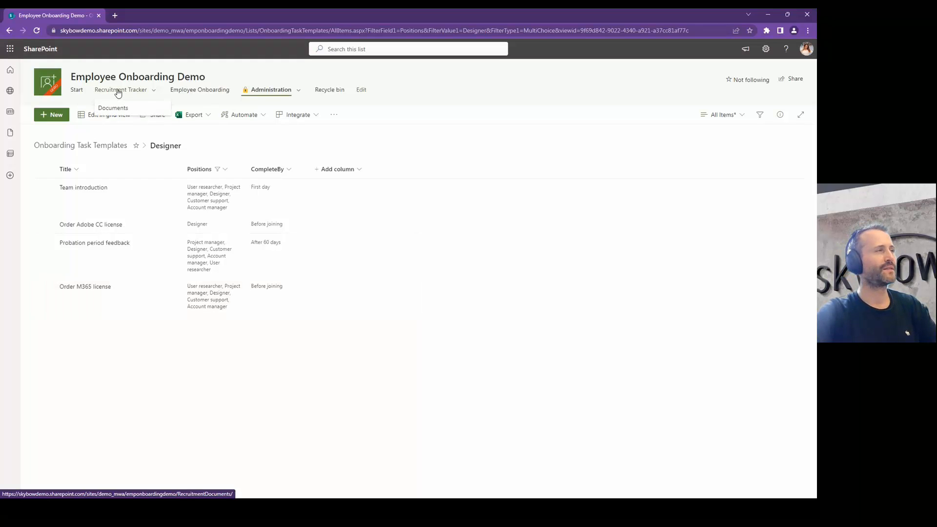
{"action": "left_click", "coordinate": [118, 91]}
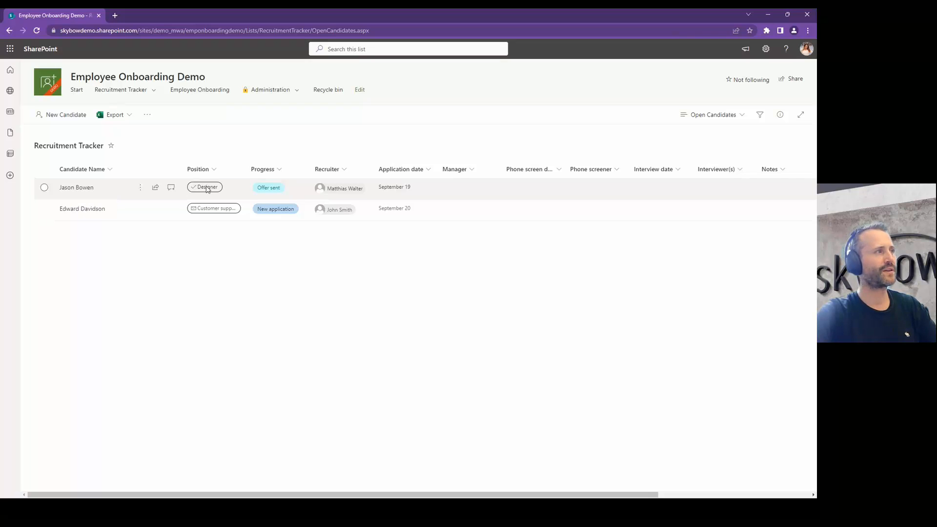
{"action": "left_click", "coordinate": [86, 190]}
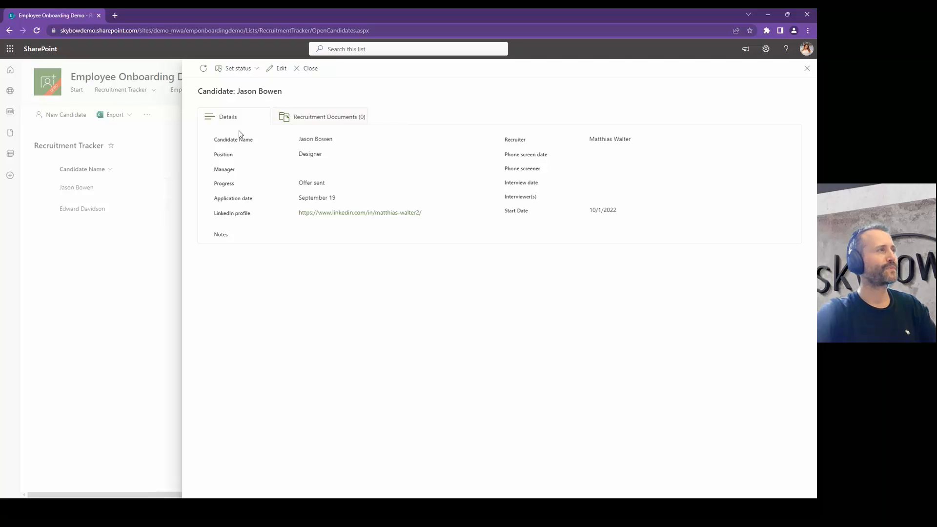
Step: Note the Offer sent progress and Designer position, then choose 'active and start onboarding'
{"action": "left_click", "coordinate": [247, 71]}
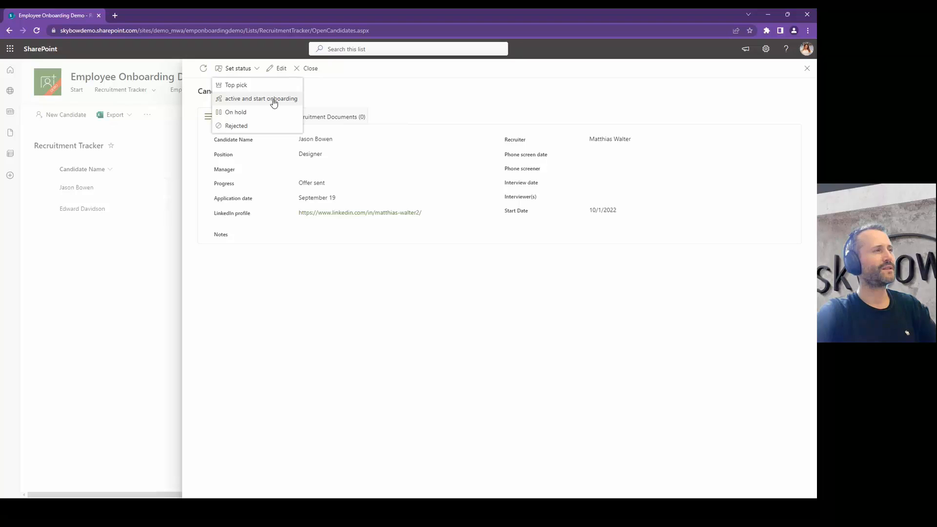
{"action": "left_click_drag", "start_coordinate": [294, 190], "coordinate": [336, 191]}
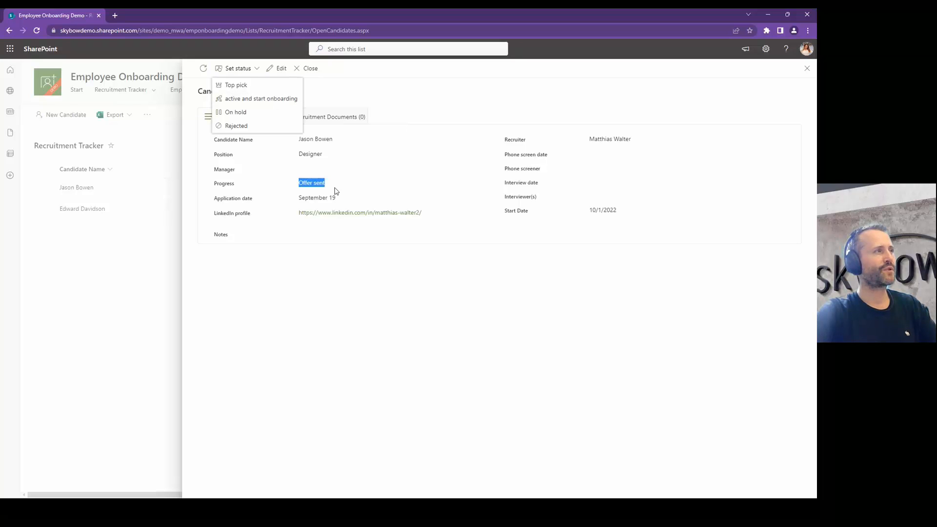
{"action": "left_click", "coordinate": [241, 68]}
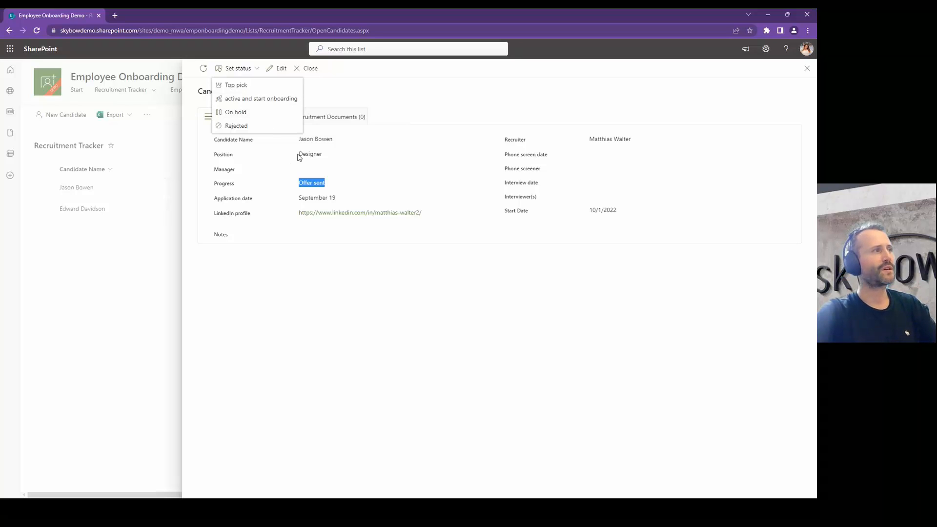
{"action": "left_click_drag", "start_coordinate": [295, 157], "coordinate": [338, 157]}
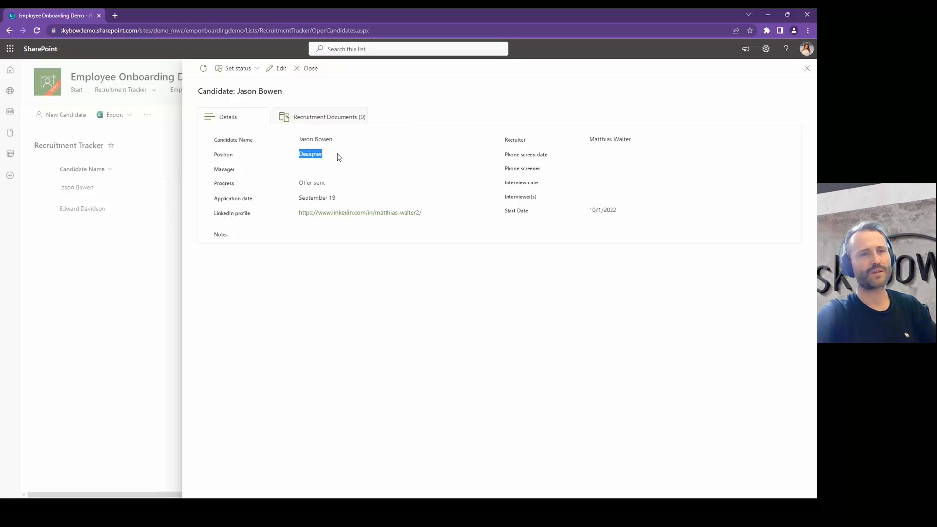
{"action": "left_click", "coordinate": [238, 68]}
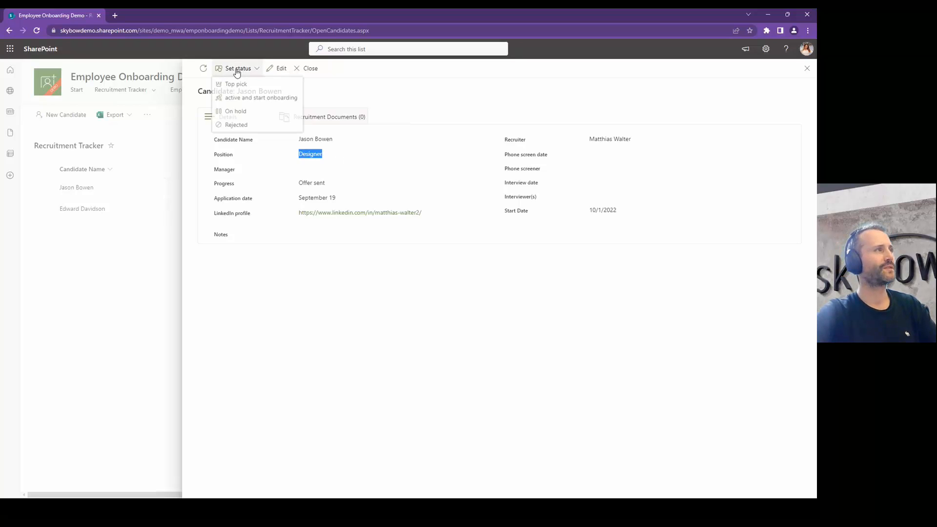
{"action": "left_click", "coordinate": [238, 100]}
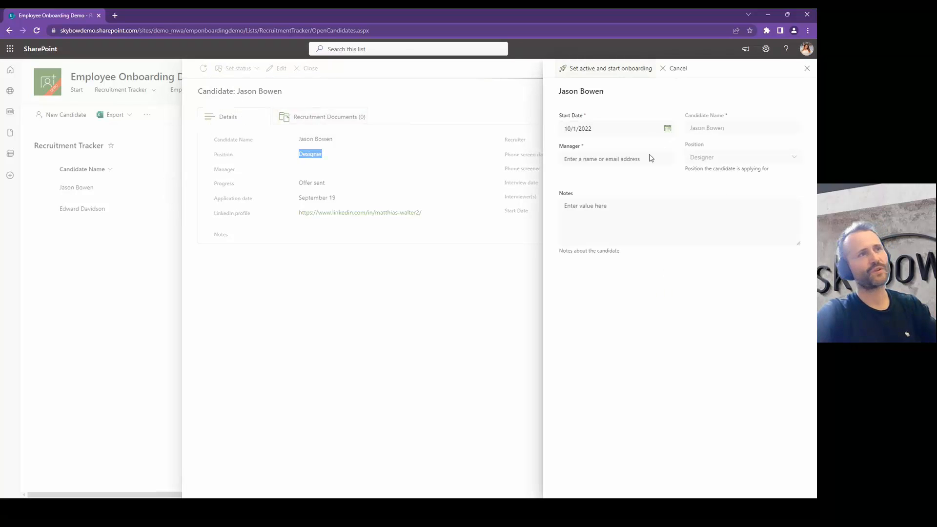
Step: Set the Start Date to 12/1/2022 using the calendar
{"action": "left_click", "coordinate": [667, 128]}
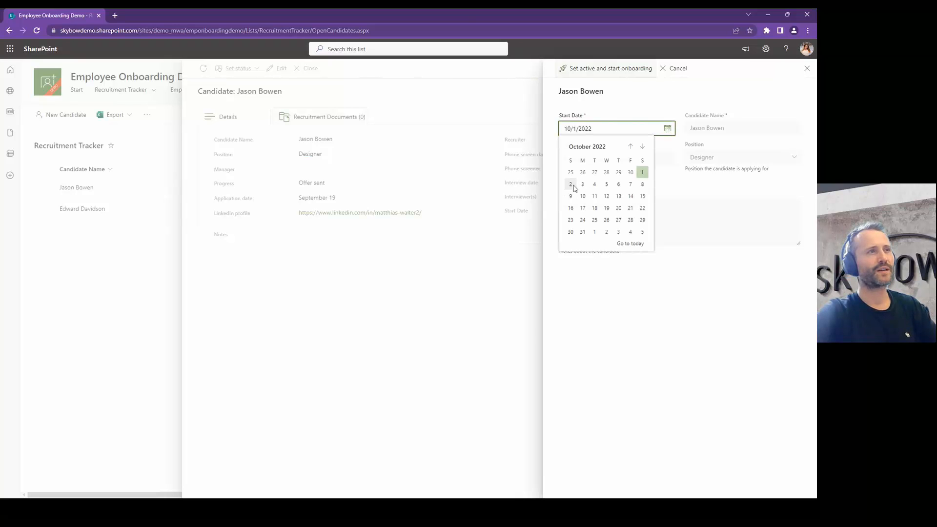
{"action": "left_click", "coordinate": [595, 232]}
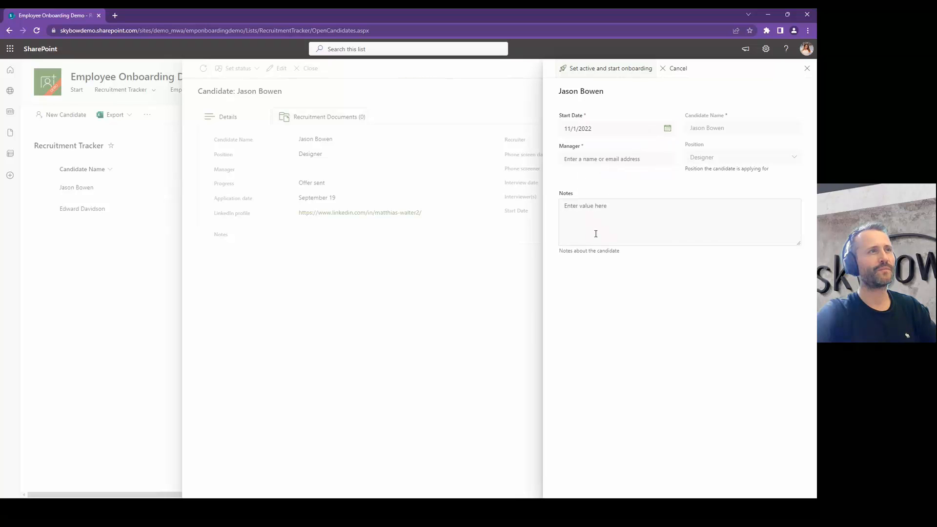
{"action": "left_click", "coordinate": [667, 128]}
{"action": "left_click", "coordinate": [643, 147]}
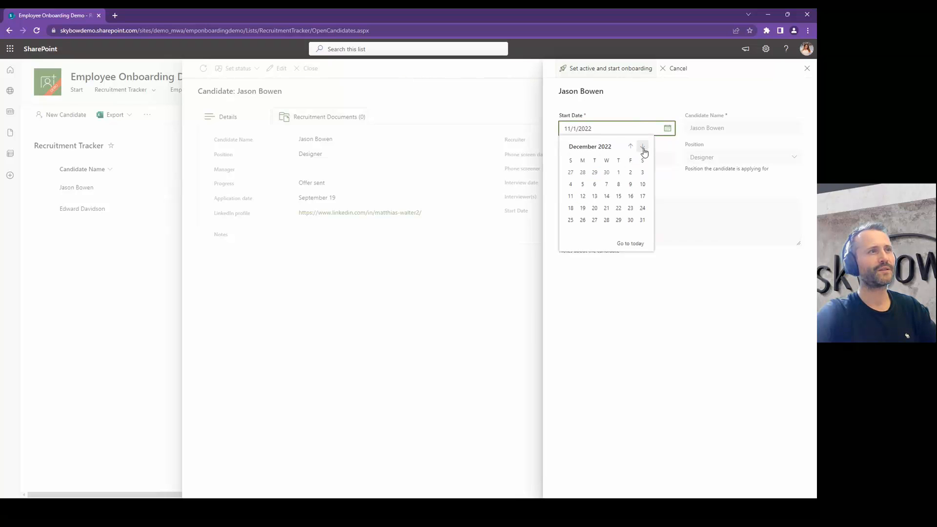
{"action": "left_click", "coordinate": [618, 172]}
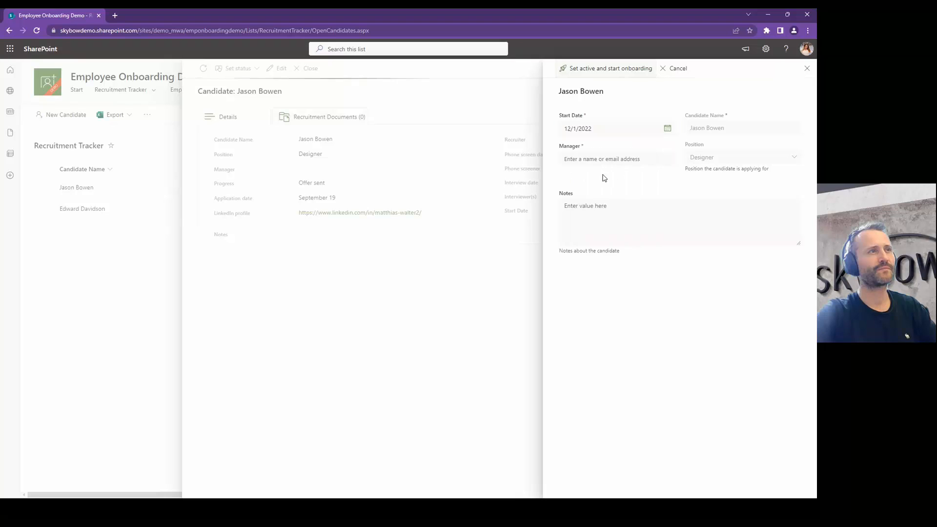
Step: Assign the suggested person as Manager and confirm Set active and start onboarding
{"action": "left_click", "coordinate": [571, 158]}
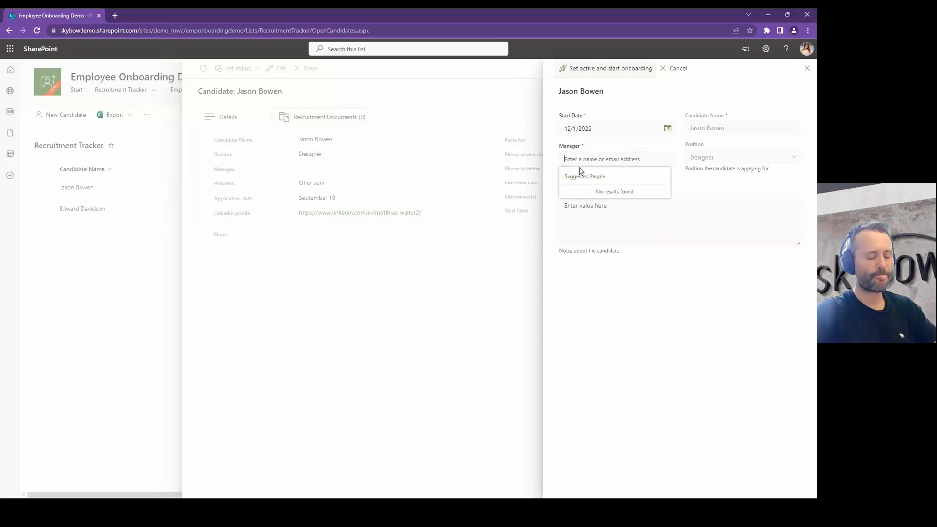
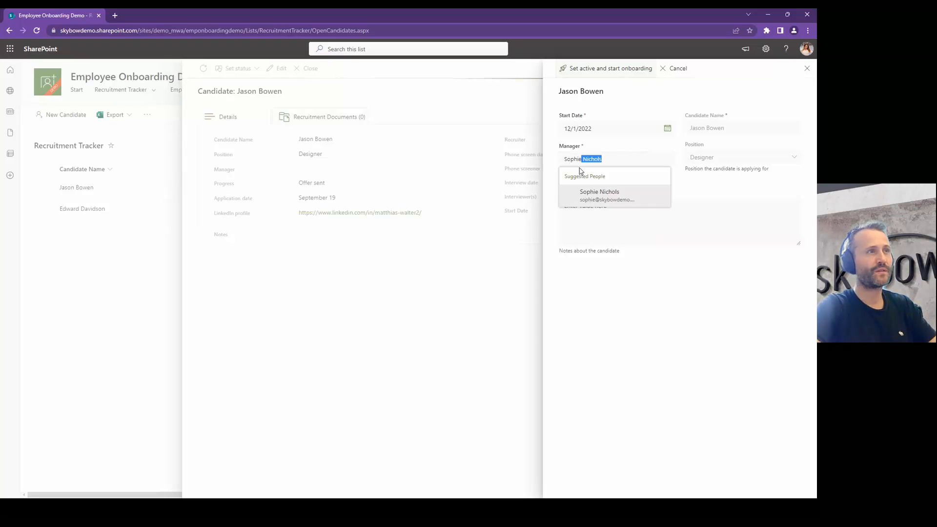
{"action": "left_click", "coordinate": [591, 195]}
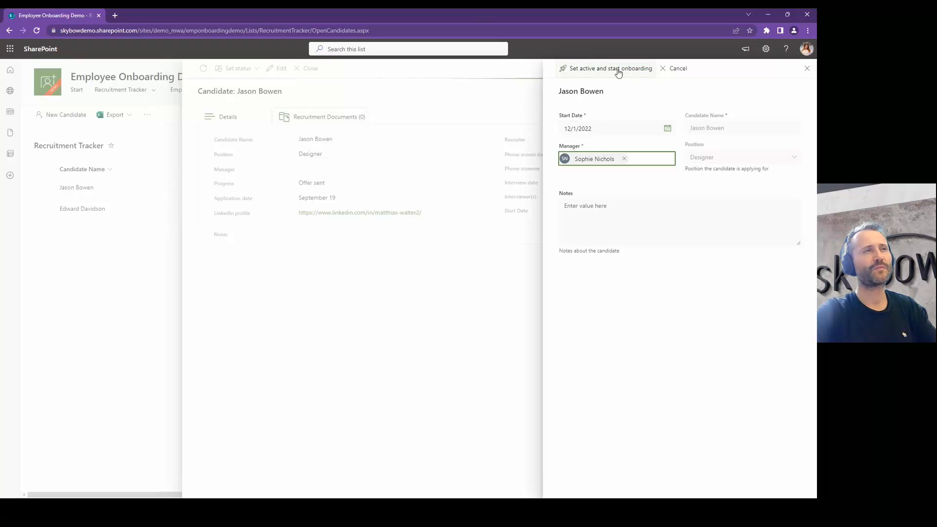
{"action": "left_click", "coordinate": [619, 72]}
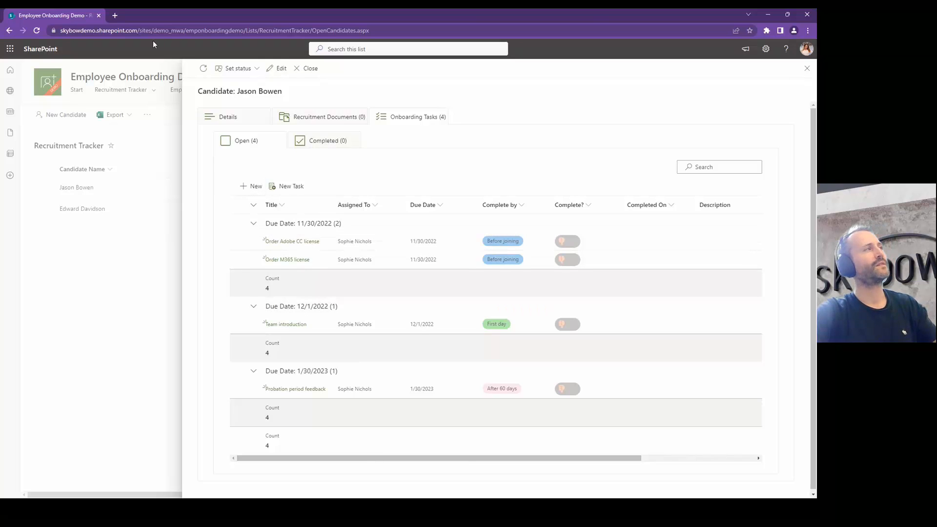
Step: Go to office.com in a new tab and open Outlook mail
{"action": "left_click", "coordinate": [115, 16]}
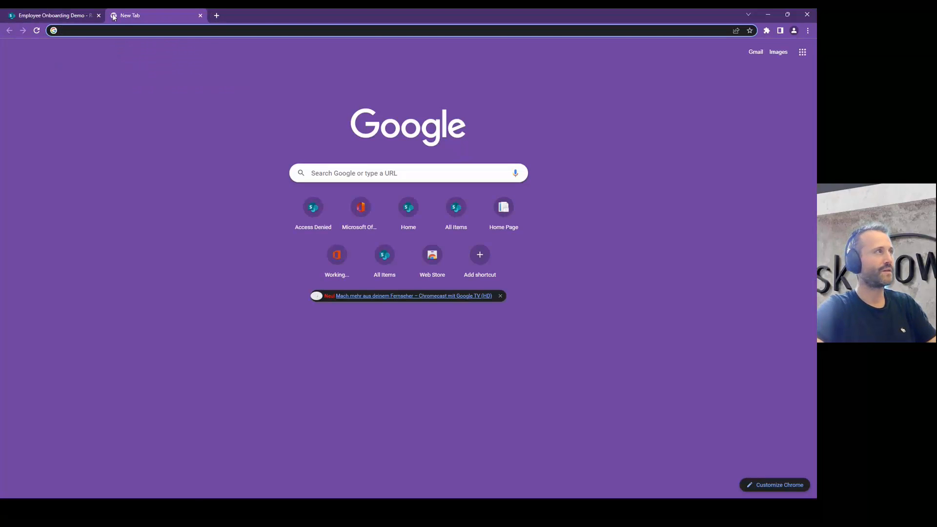
{"action": "type", "text": "office.com"}
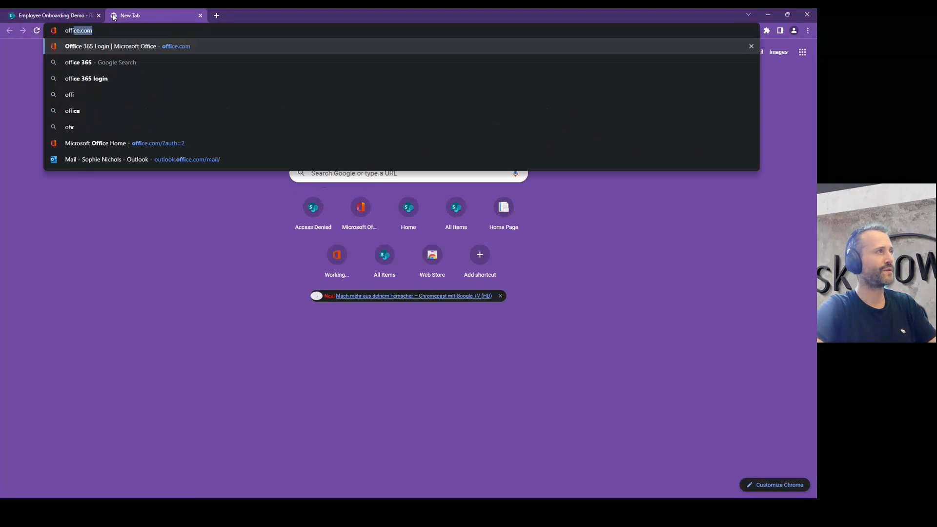
{"action": "key", "text": "Return"}
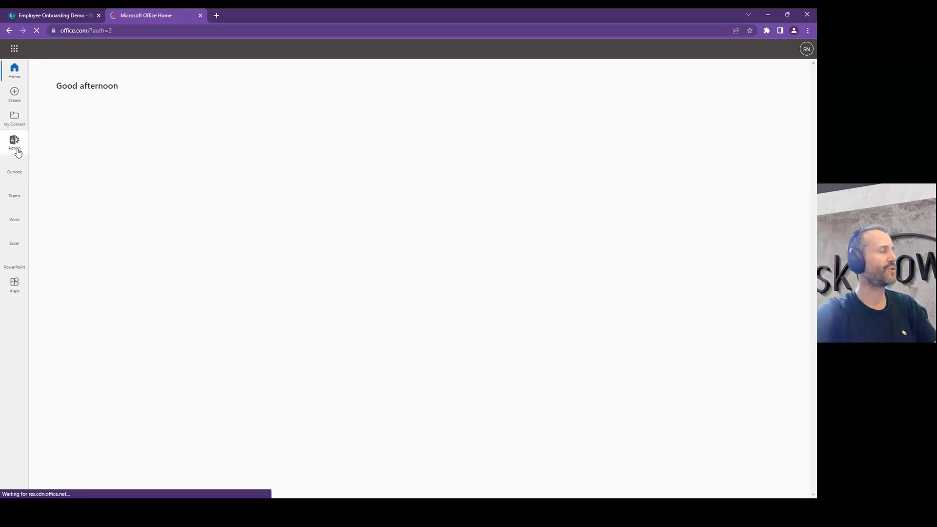
{"action": "left_click", "coordinate": [15, 163]}
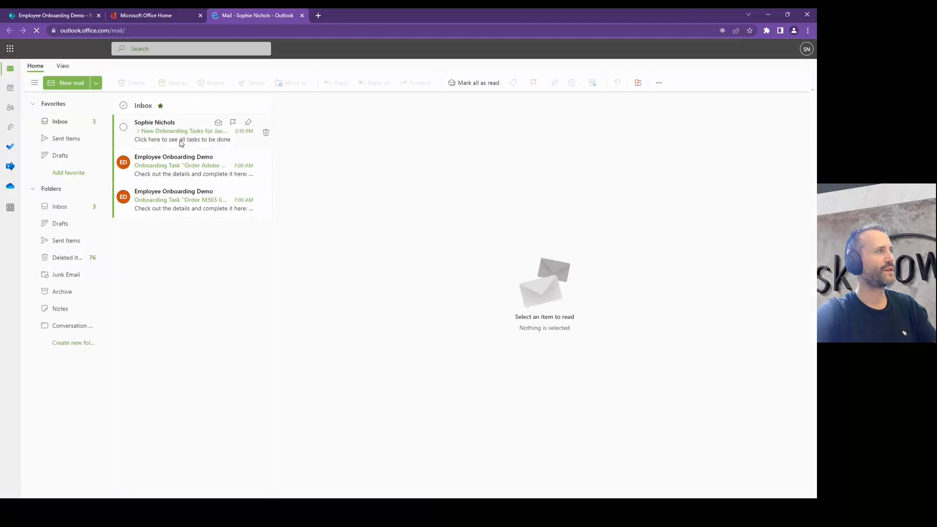
Step: Open the New Onboarding Tasks email and follow its 'here' link
{"action": "left_click", "coordinate": [172, 141]}
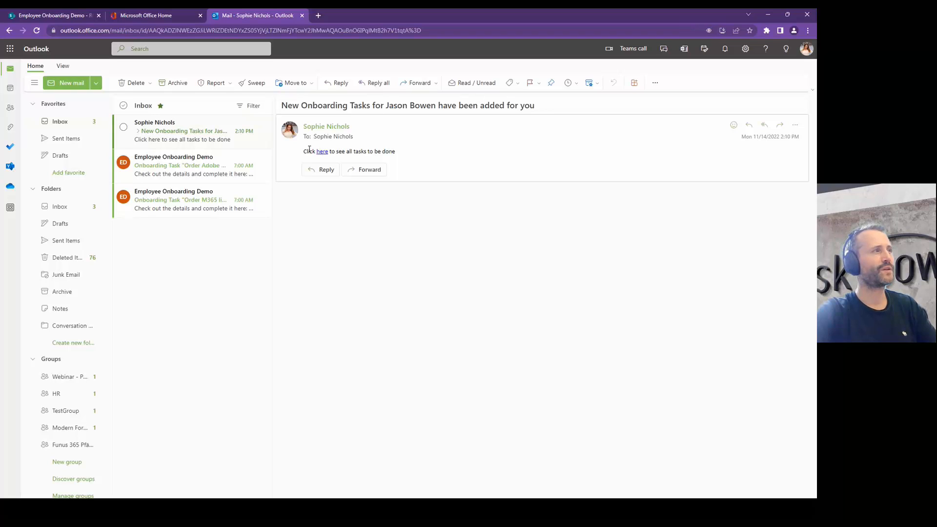
{"action": "left_click_drag", "start_coordinate": [307, 151], "coordinate": [384, 150]}
{"action": "left_click", "coordinate": [384, 150]}
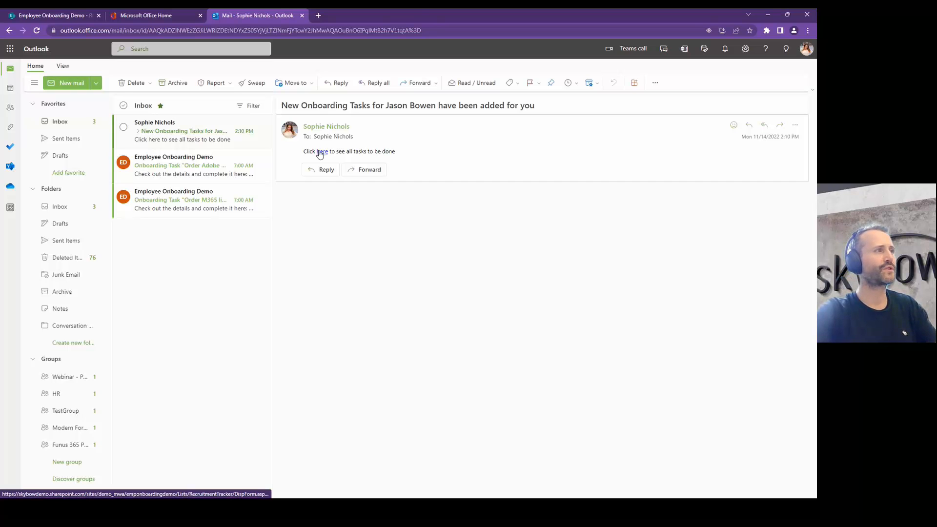
{"action": "left_click", "coordinate": [321, 152]}
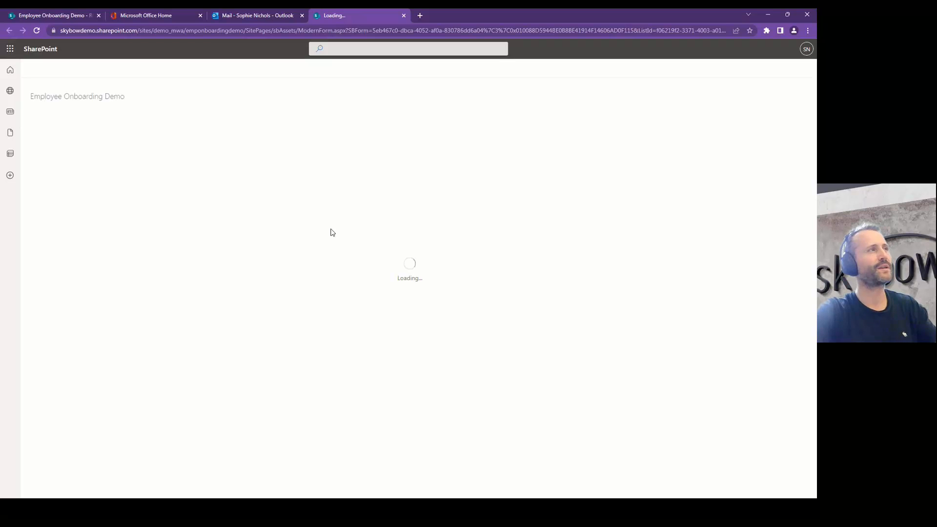
Step: Show the candidate's Onboarding Tasks and mark Order Adobe CC license complete
{"action": "left_click", "coordinate": [229, 120]}
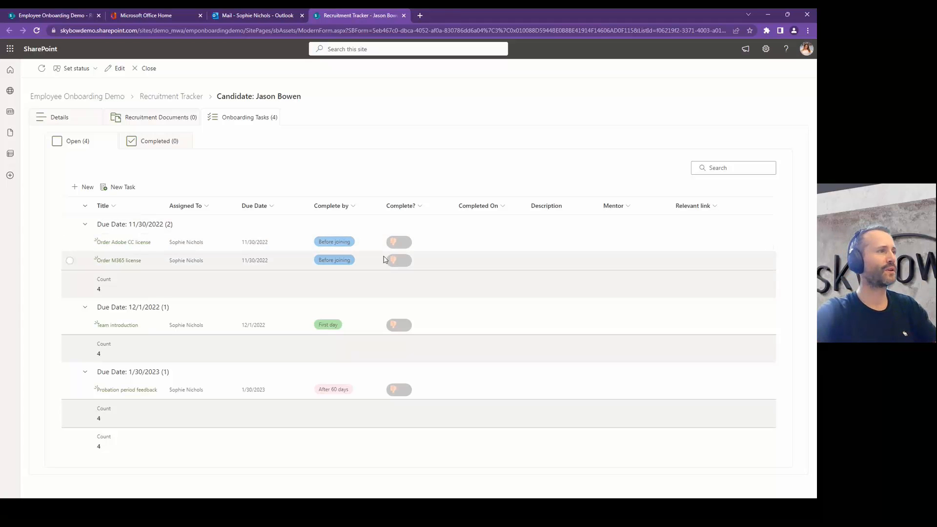
{"action": "left_click", "coordinate": [399, 242]}
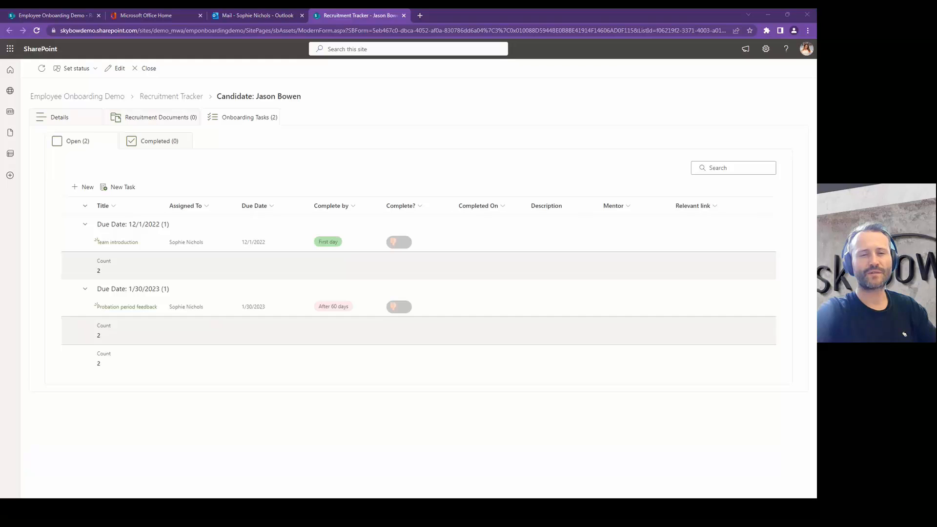
{"action": "key", "text": "alt+Tab"}
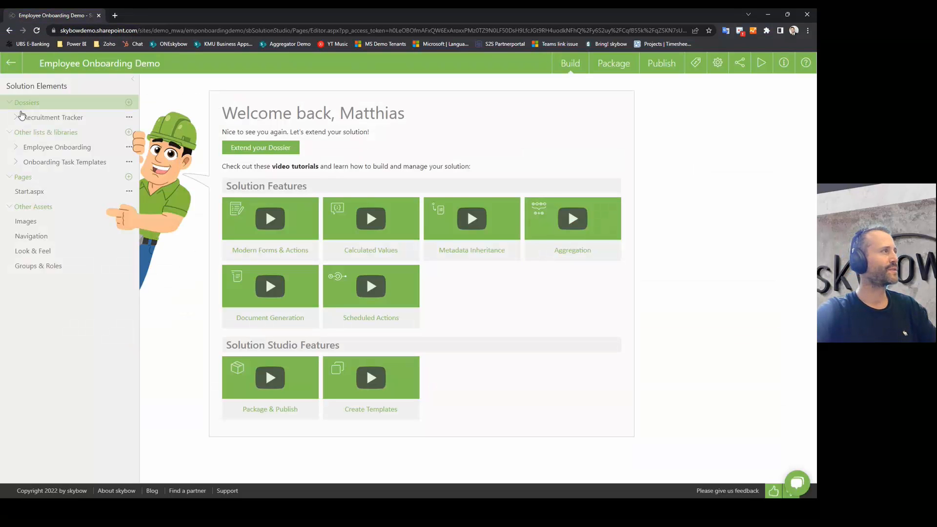
Step: Reload Solution Studio and open the Recruitment Tracker's StartOnboarding form under Dossiers > Forms
{"action": "left_click", "coordinate": [15, 118]}
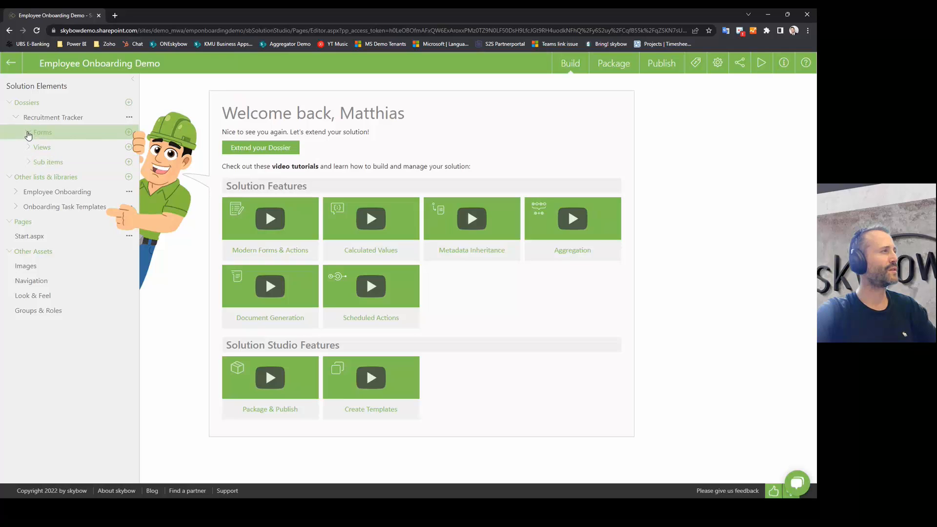
{"action": "left_click", "coordinate": [28, 133]}
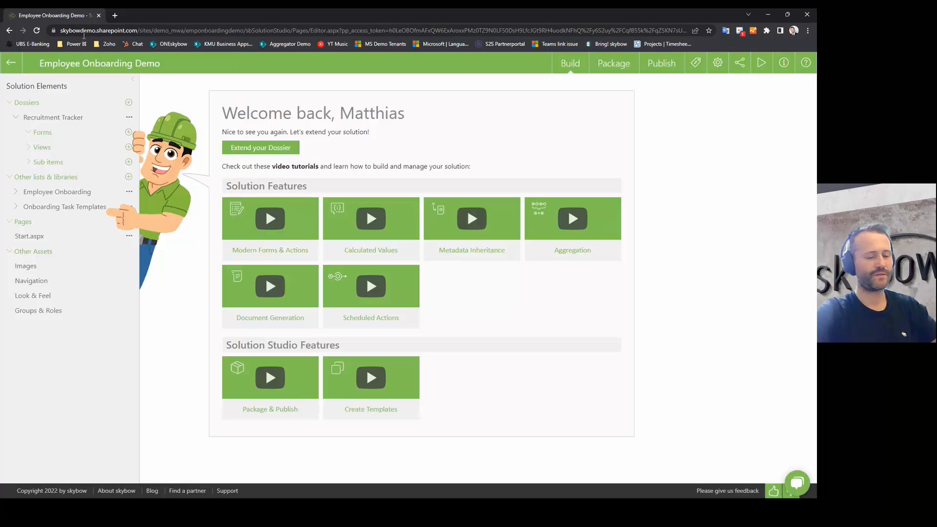
{"action": "left_click", "coordinate": [89, 31]}
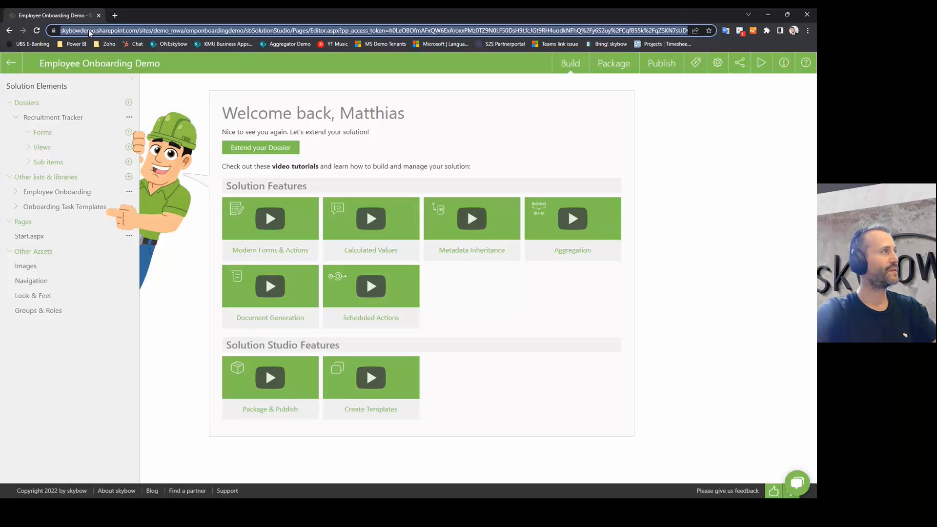
{"action": "key", "text": "Return"}
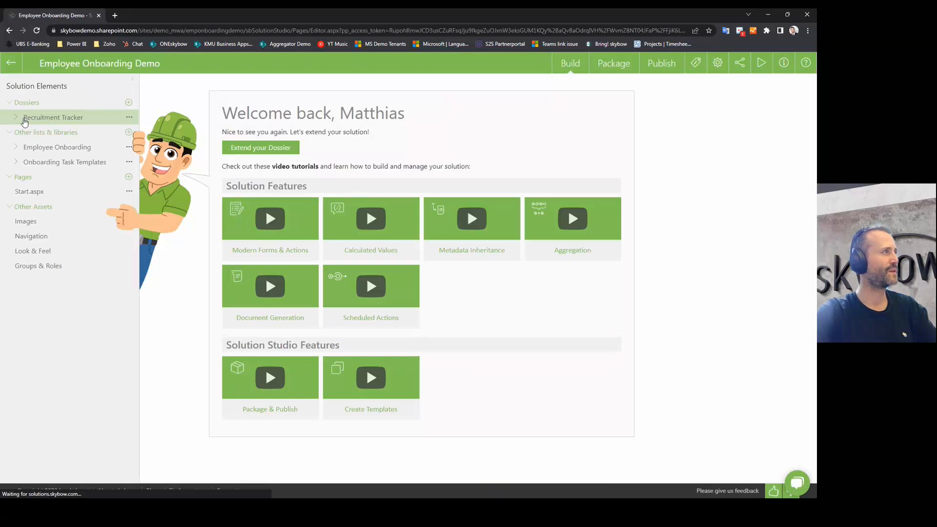
{"action": "left_click", "coordinate": [24, 119]}
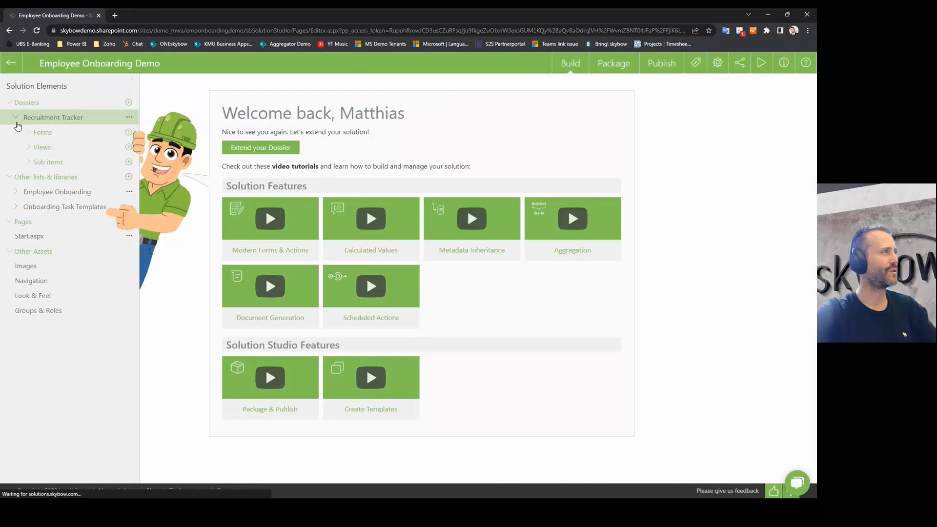
{"action": "left_click", "coordinate": [36, 131]}
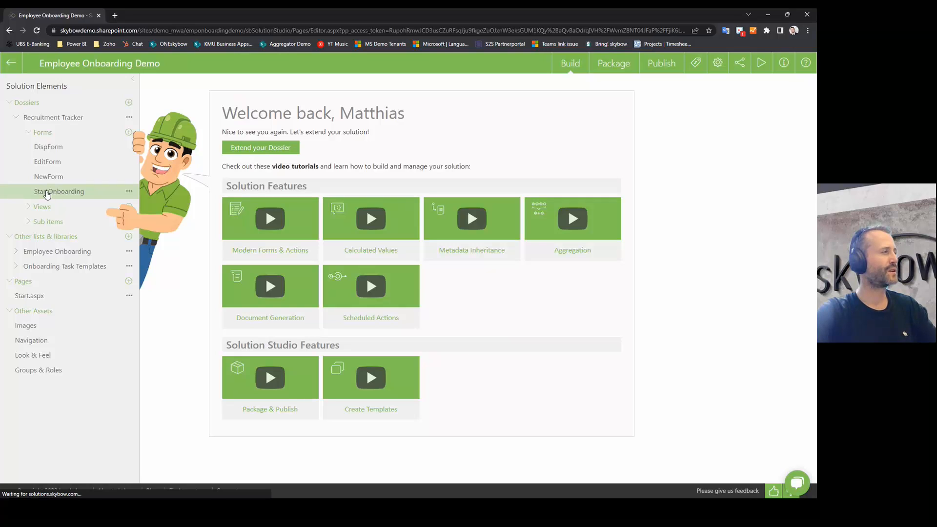
{"action": "left_click", "coordinate": [46, 193]}
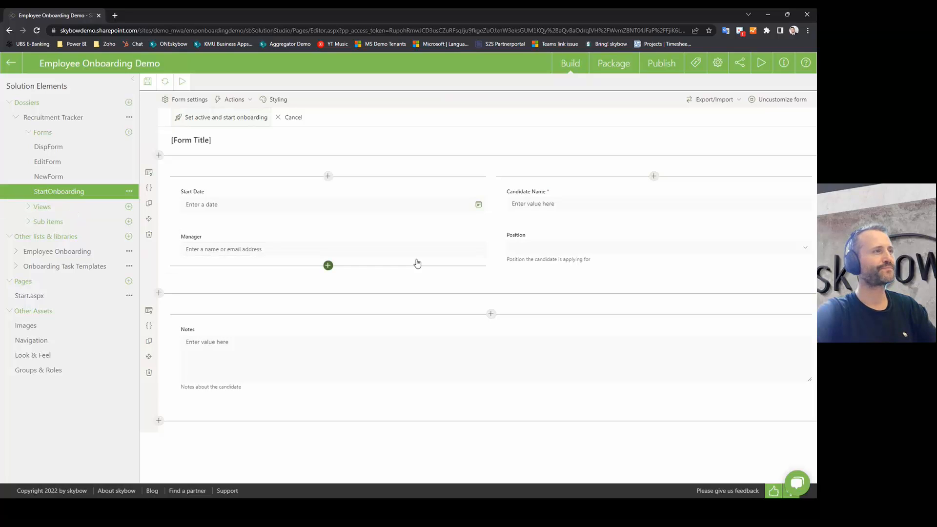
Step: Open the form's Form Load actions and point out the Pre-Form Load section
{"action": "left_click", "coordinate": [235, 99]}
{"action": "left_click", "coordinate": [235, 97]}
{"action": "left_click", "coordinate": [236, 98]}
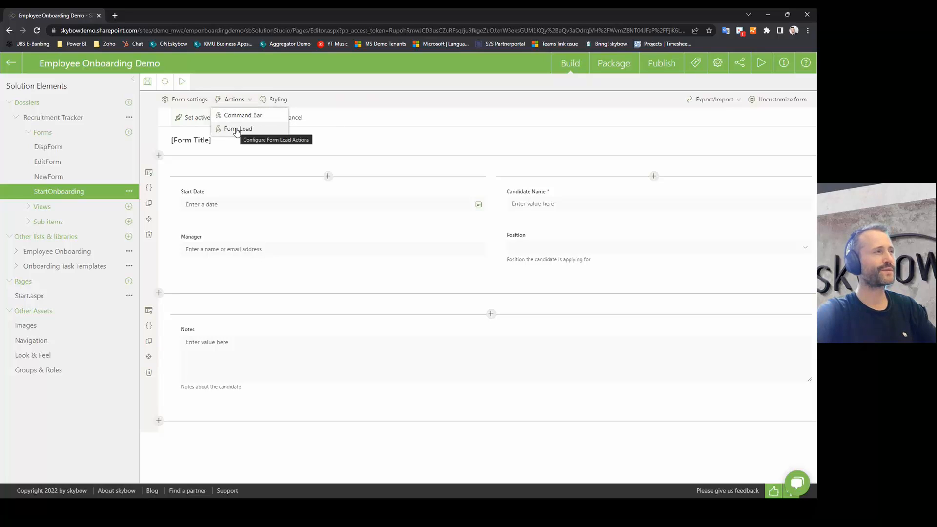
{"action": "left_click", "coordinate": [236, 130]}
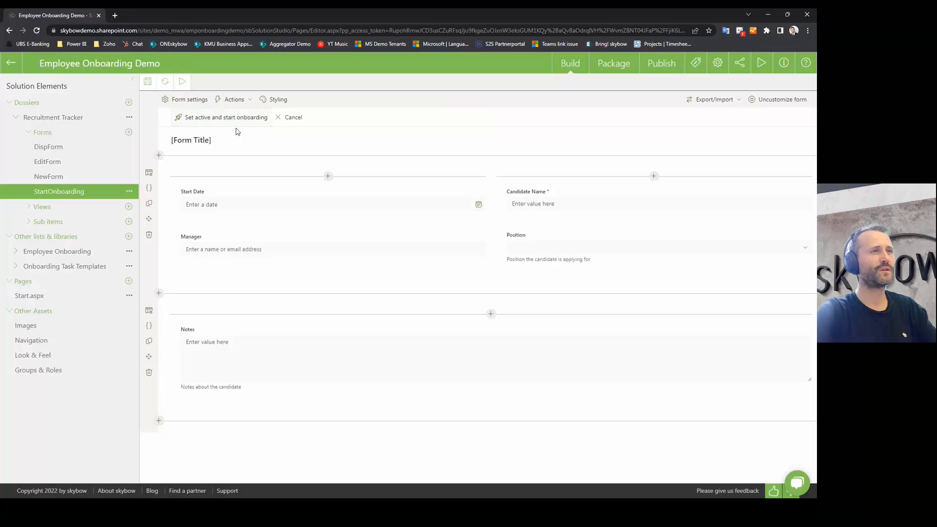
{"action": "left_click_drag", "start_coordinate": [678, 145], "coordinate": [741, 141]}
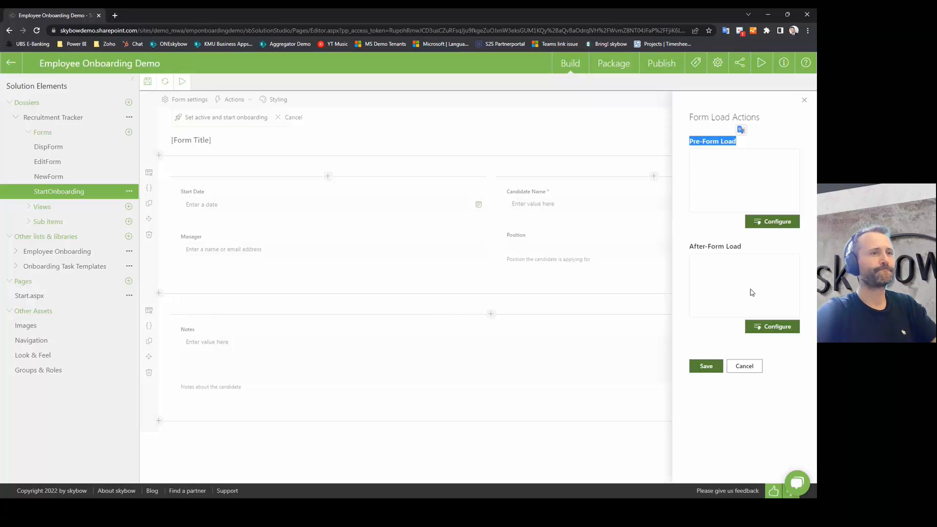
Step: View the Pre-Form Load builder, cancel both dialogs, and show the Command Bar actions
{"action": "left_click", "coordinate": [778, 222]}
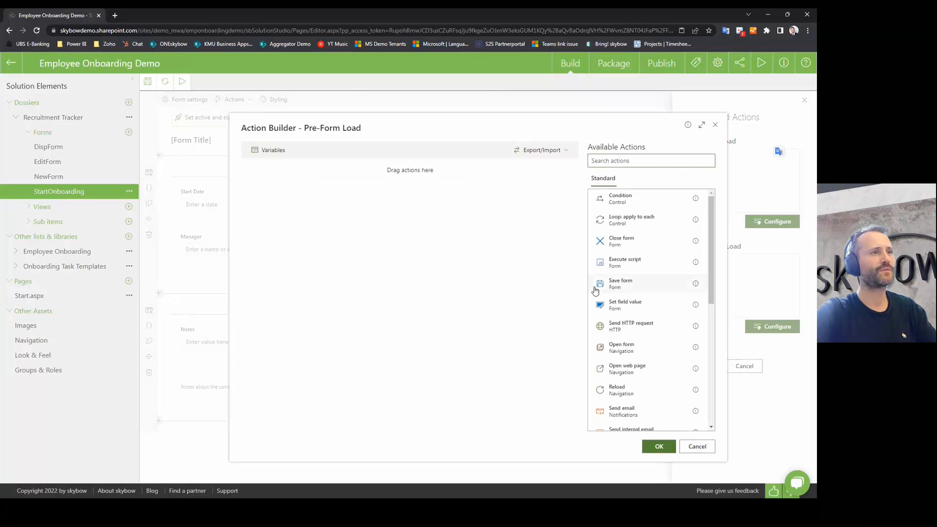
{"action": "left_click", "coordinate": [697, 447]}
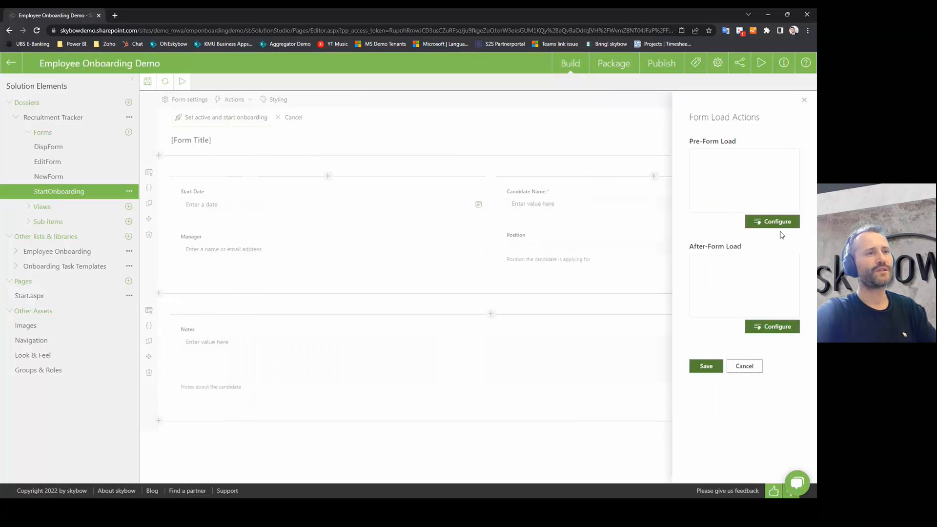
{"action": "left_click", "coordinate": [744, 367]}
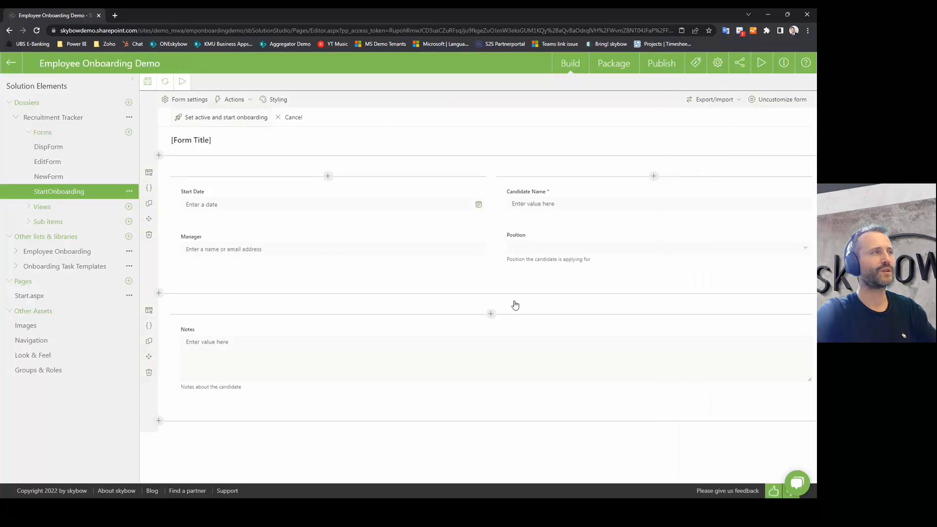
{"action": "left_click", "coordinate": [233, 99]}
{"action": "left_click", "coordinate": [239, 115]}
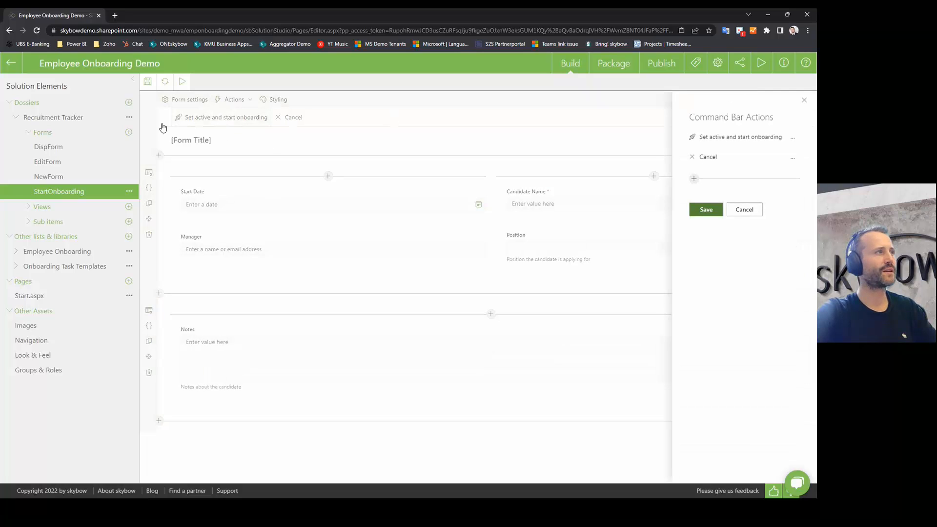
Step: Edit the 'Set active and start onboarding' command, browse icons unchanged, and open Configure Actions
{"action": "mouse_move", "coordinate": [729, 150]}
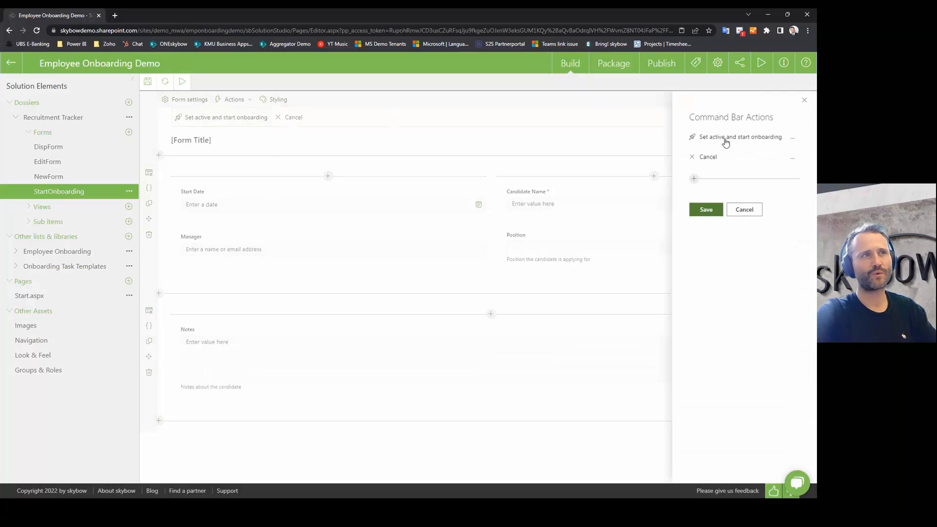
{"action": "left_click", "coordinate": [726, 140]}
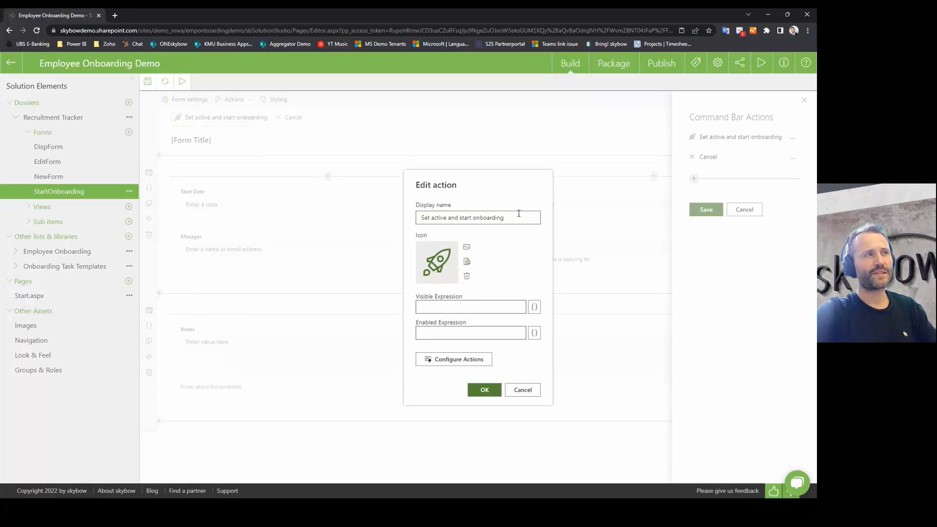
{"action": "left_click_drag", "start_coordinate": [518, 213], "coordinate": [411, 265]}
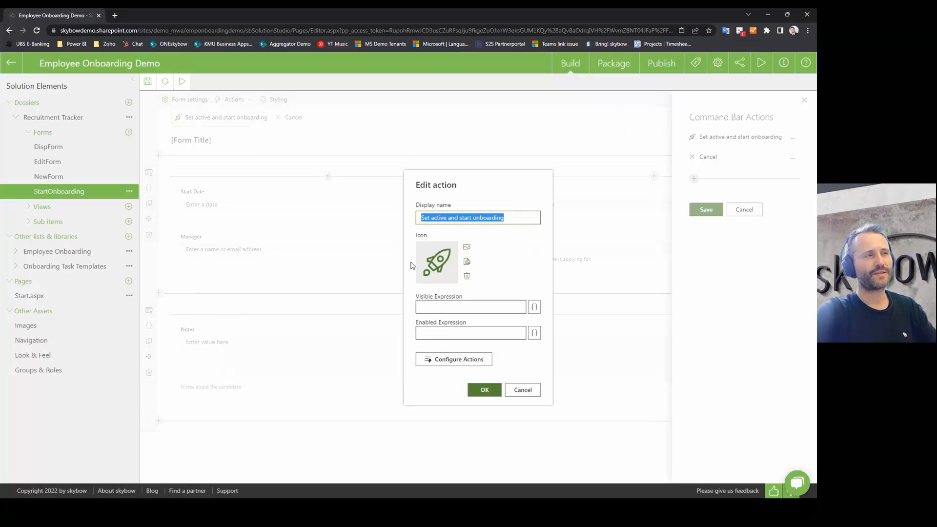
{"action": "left_click", "coordinate": [467, 248]}
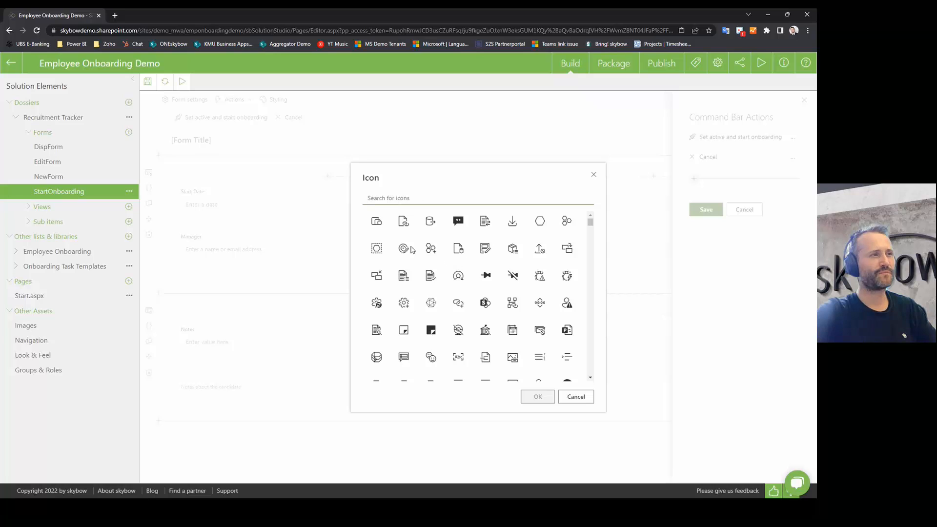
{"action": "scroll", "coordinate": [537, 264], "scroll_direction": "down", "scroll_amount": 10}
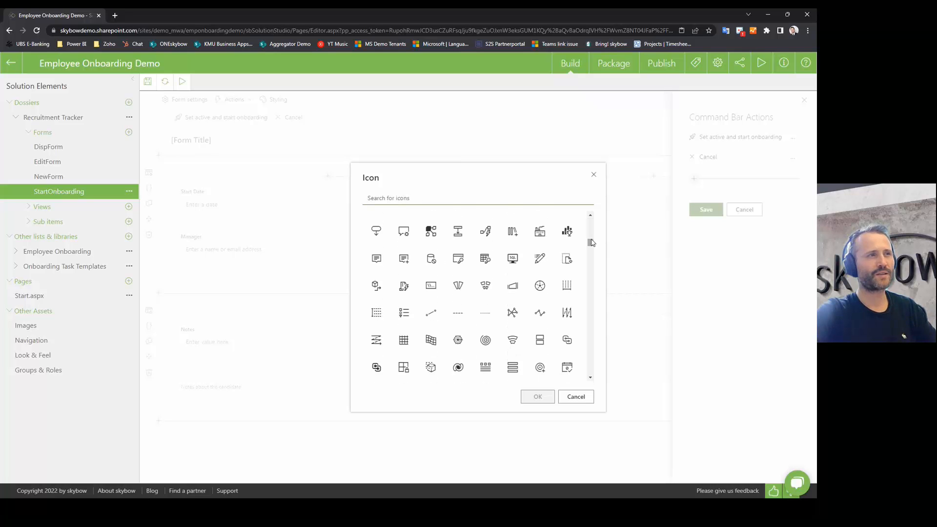
{"action": "left_click_drag", "start_coordinate": [590, 243], "coordinate": [590, 370]}
{"action": "left_click", "coordinate": [576, 397]}
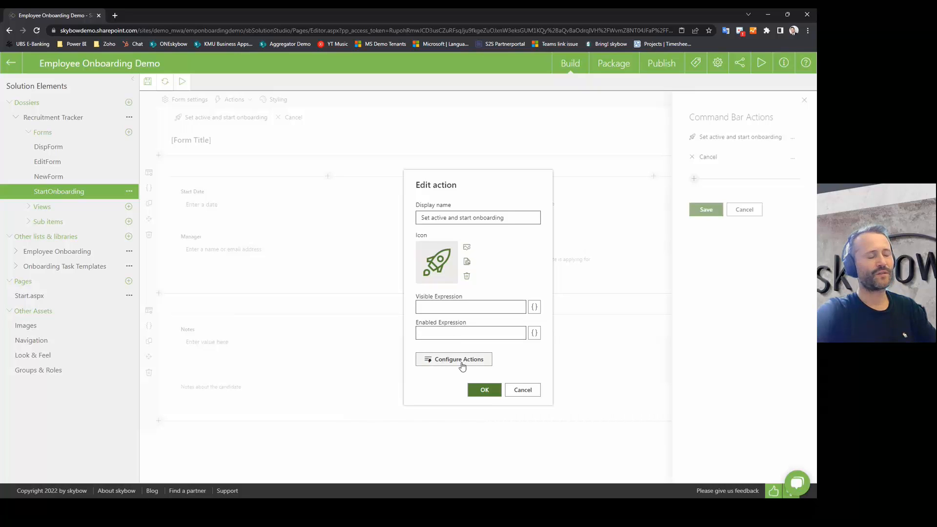
{"action": "left_click", "coordinate": [446, 359]}
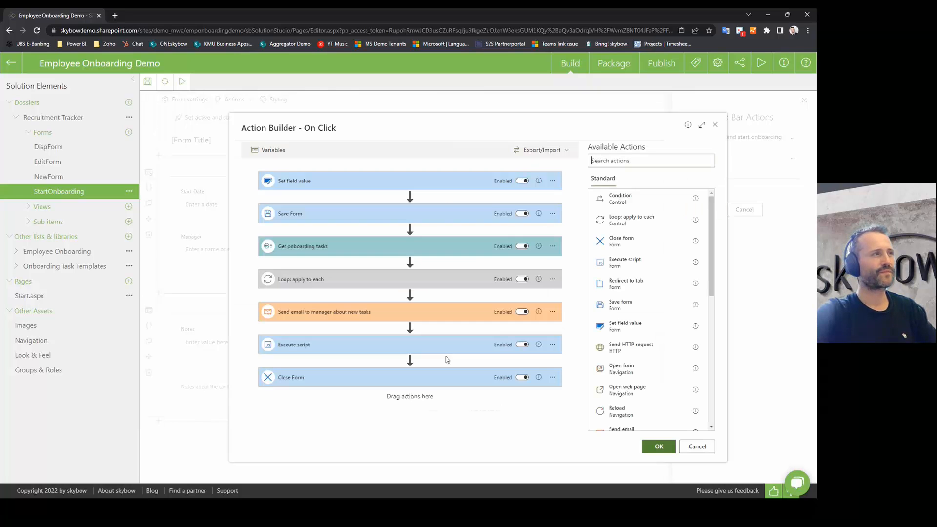
Step: Drag a Condition action from Available Actions to the top of the flow
{"action": "left_click_drag", "start_coordinate": [446, 124], "coordinate": [423, 107]}
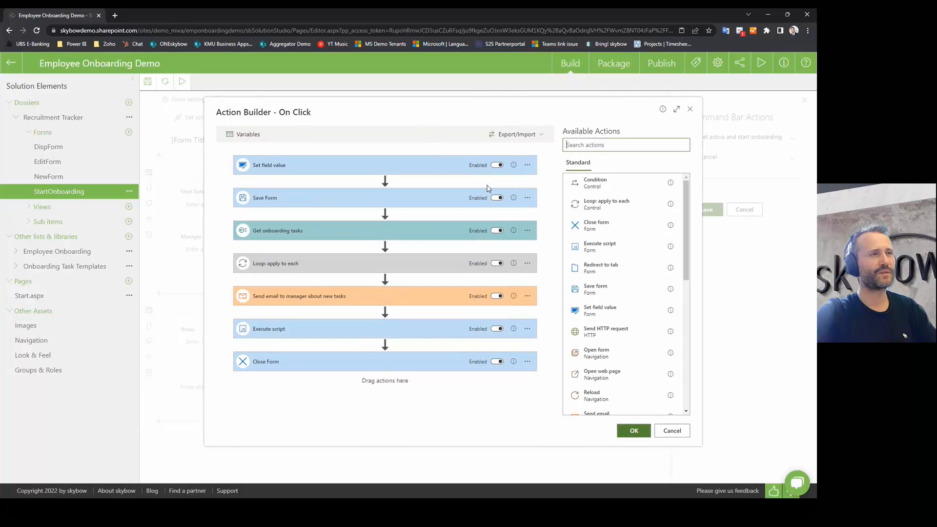
{"action": "left_click", "coordinate": [567, 145]}
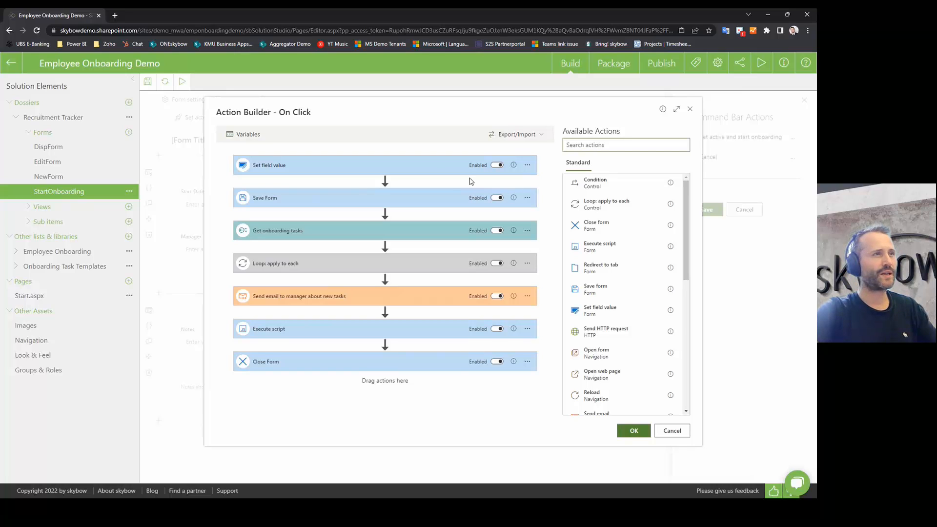
{"action": "scroll", "coordinate": [615, 229], "scroll_direction": "down", "scroll_amount": 5}
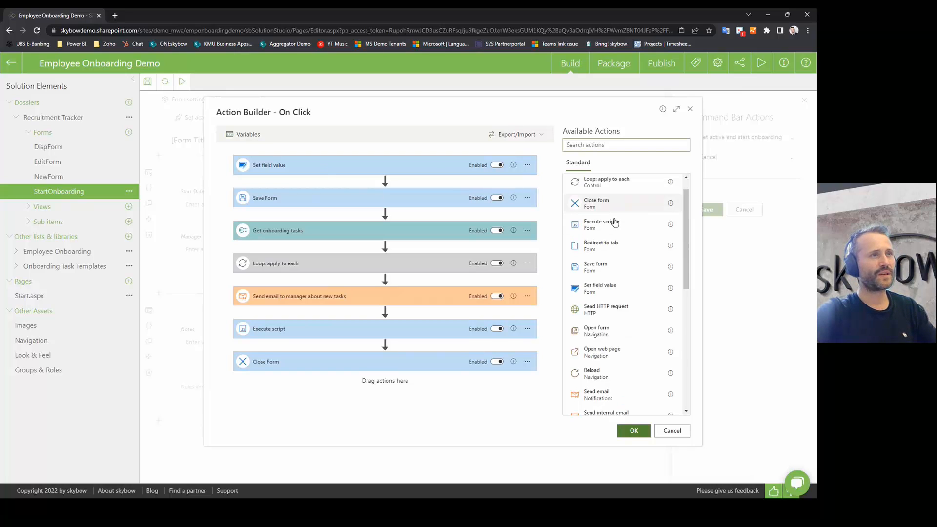
{"action": "scroll", "coordinate": [617, 238], "scroll_direction": "up", "scroll_amount": 5}
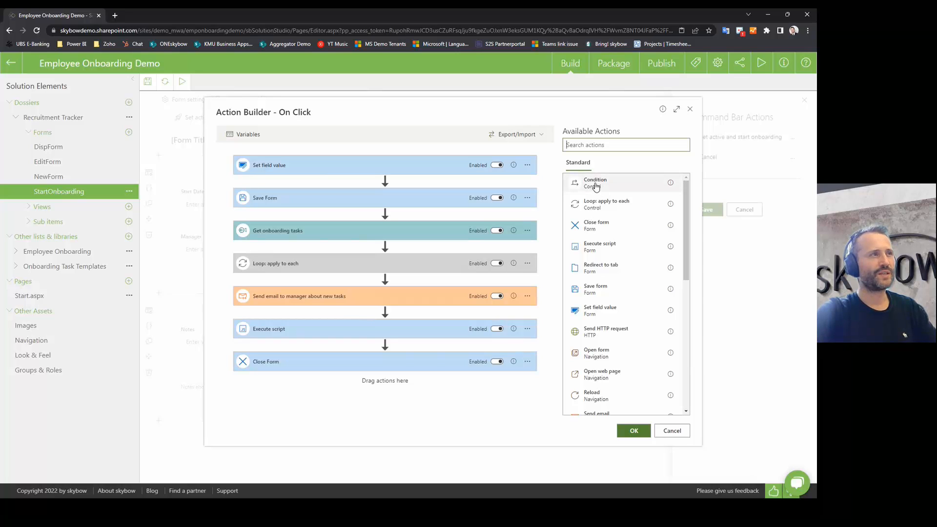
{"action": "mouse_move", "coordinate": [596, 186]}
{"action": "left_mouse_down"}
{"action": "mouse_move", "coordinate": [412, 155]}
{"action": "mouse_move", "coordinate": [596, 182]}
{"action": "left_mouse_up"}
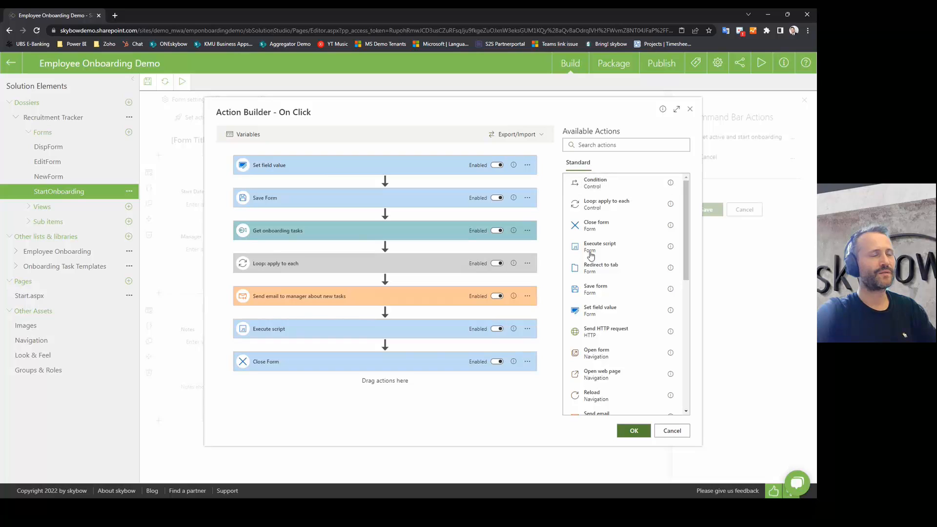
{"action": "scroll", "coordinate": [610, 342], "scroll_direction": "down", "scroll_amount": 3}
{"action": "scroll", "coordinate": [612, 365], "scroll_direction": "up", "scroll_amount": 3}
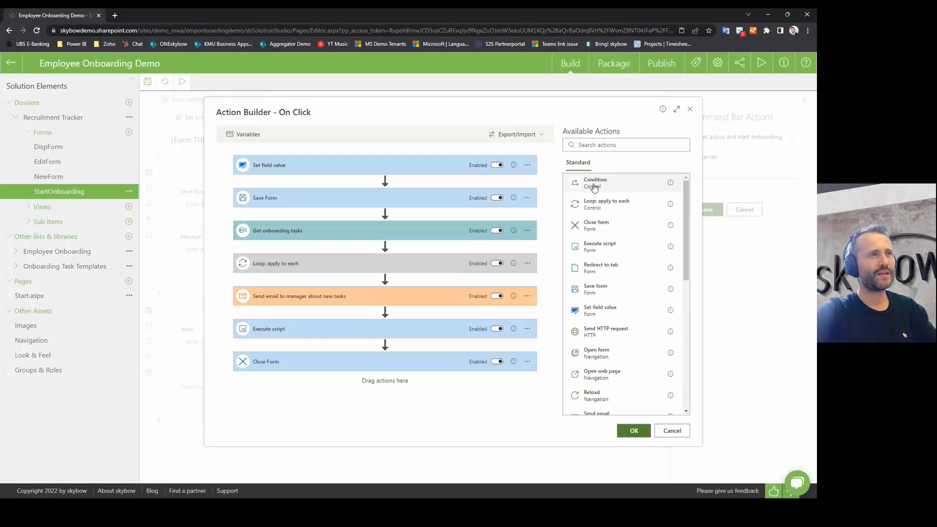
{"action": "left_click_drag", "start_coordinate": [592, 187], "coordinate": [367, 156]}
Step: Delete the top Condition step via its … menu and confirm Yes
{"action": "left_click", "coordinate": [521, 165]}
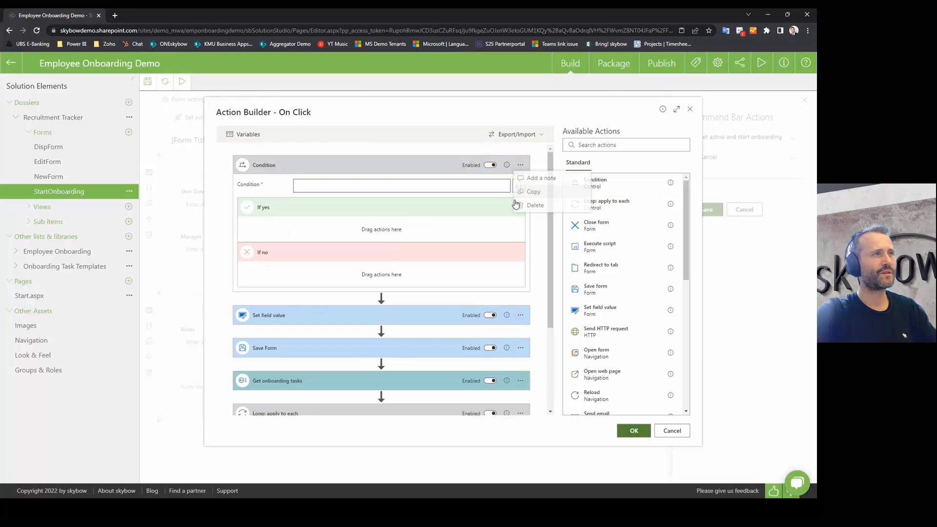
{"action": "left_click", "coordinate": [518, 205]}
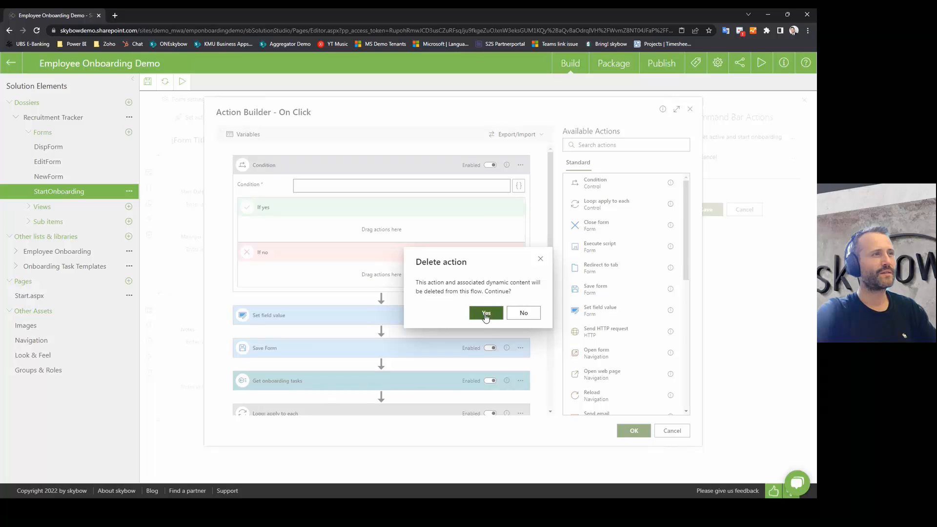
{"action": "left_click", "coordinate": [486, 314]}
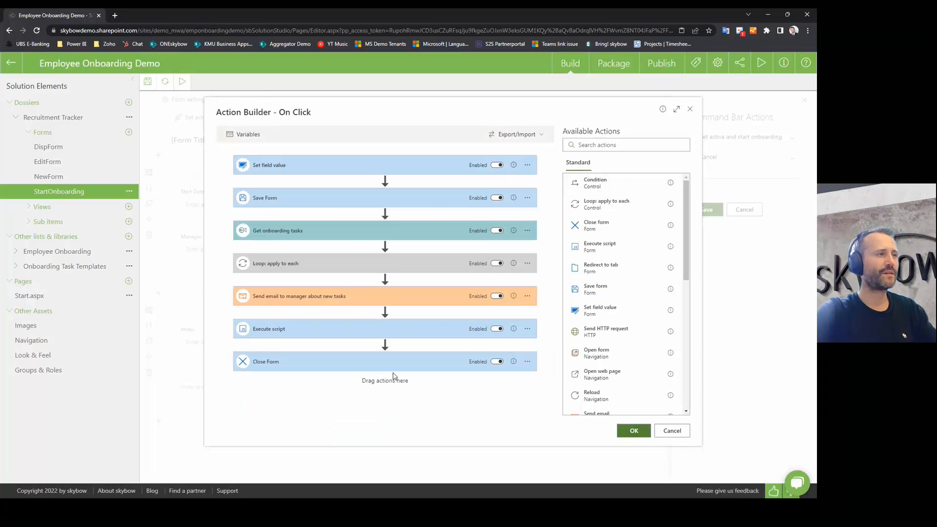
Step: Place Set field value and Save form steps into the Condition's If no branch
{"action": "left_click_drag", "start_coordinate": [593, 182], "coordinate": [286, 351]}
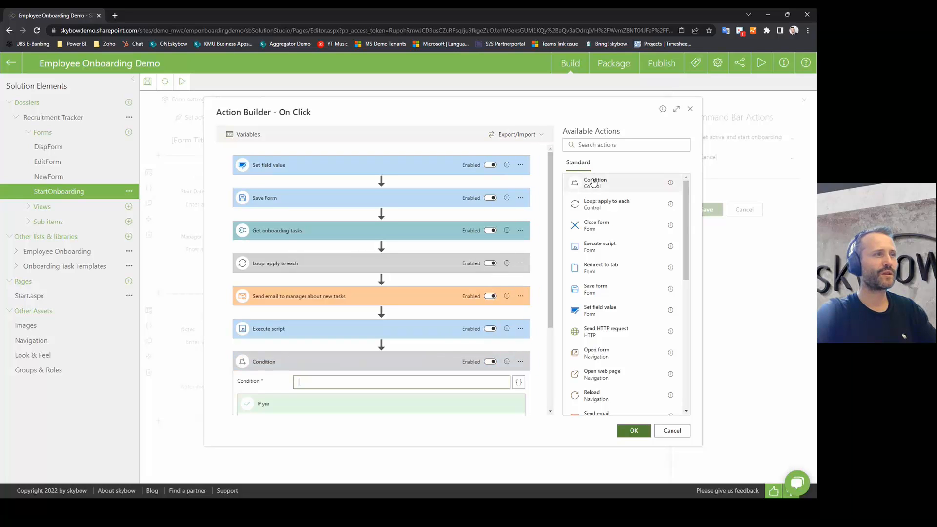
{"action": "scroll", "coordinate": [286, 392], "scroll_direction": "down", "scroll_amount": 3}
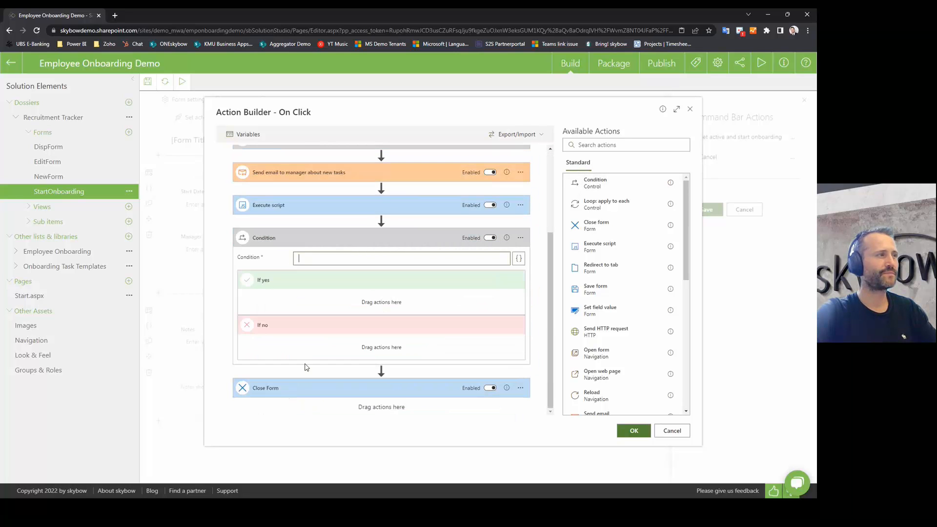
{"action": "scroll", "coordinate": [329, 331], "scroll_direction": "up", "scroll_amount": 1}
{"action": "scroll", "coordinate": [355, 284], "scroll_direction": "down", "scroll_amount": 1}
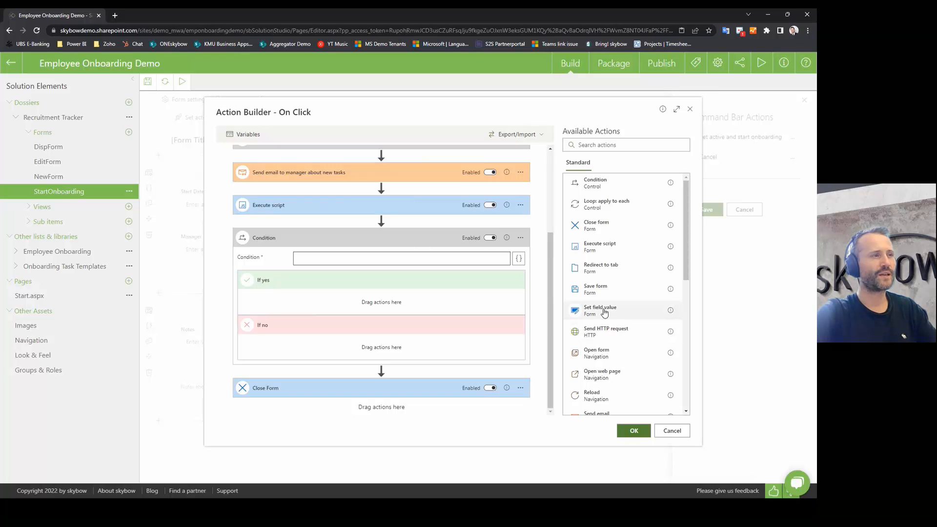
{"action": "left_click_drag", "start_coordinate": [604, 311], "coordinate": [388, 349]}
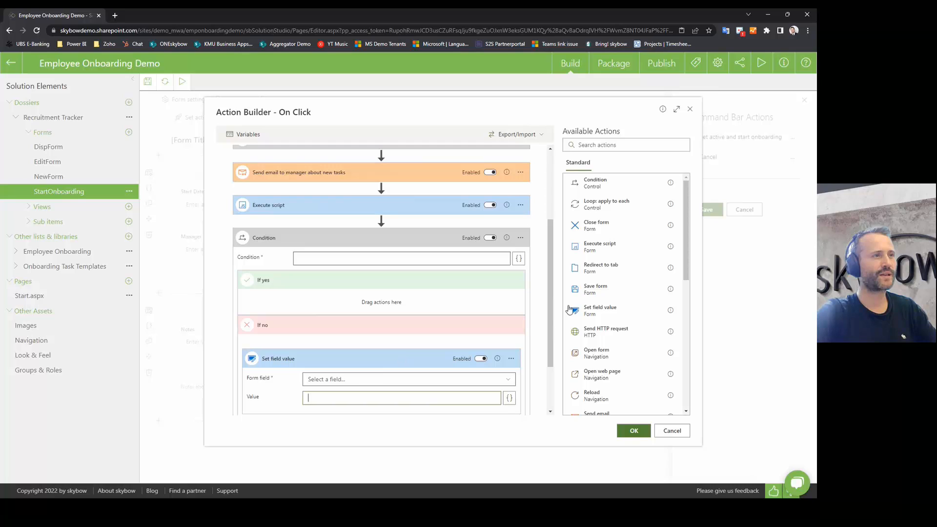
{"action": "left_click_drag", "start_coordinate": [593, 289], "coordinate": [366, 349]}
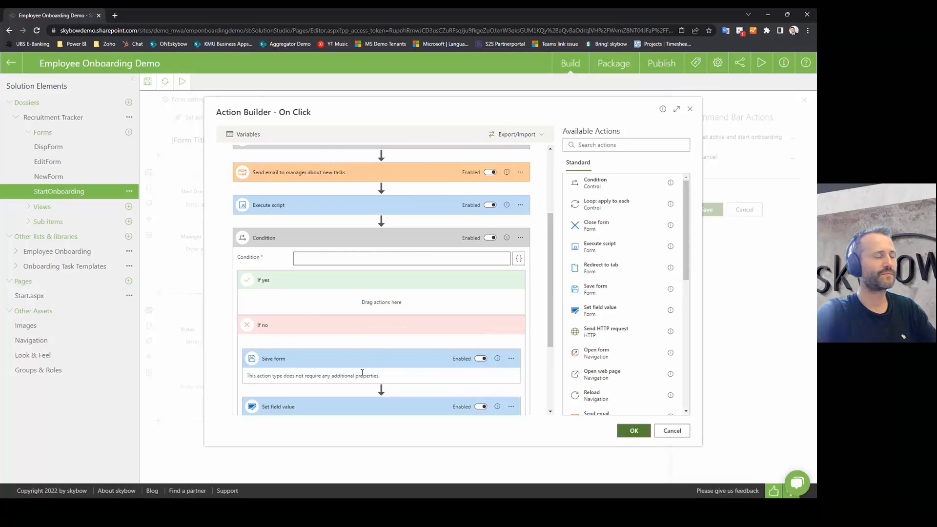
{"action": "scroll", "coordinate": [362, 373], "scroll_direction": "down", "scroll_amount": 1}
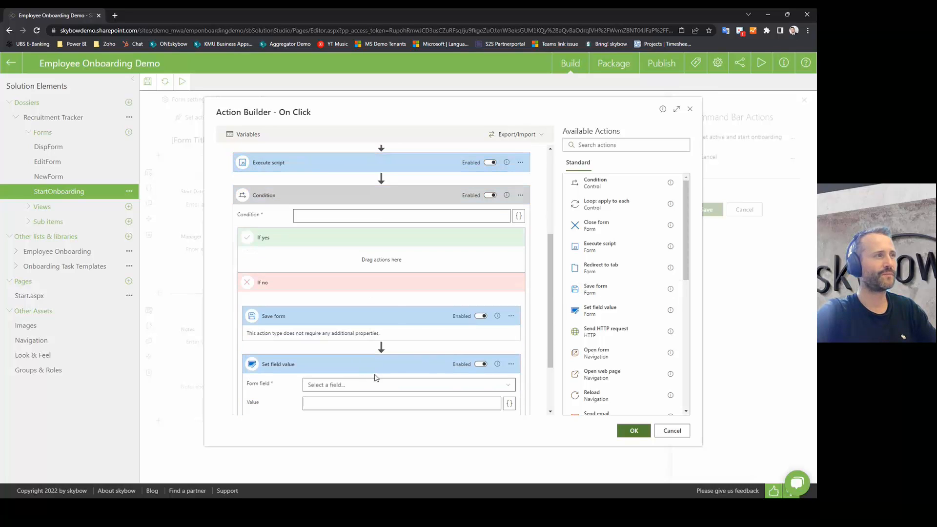
{"action": "scroll", "coordinate": [376, 377], "scroll_direction": "up", "scroll_amount": 1}
Step: Collapse and expand the Condition, then delete it and confirm Yes
{"action": "left_click", "coordinate": [389, 245]}
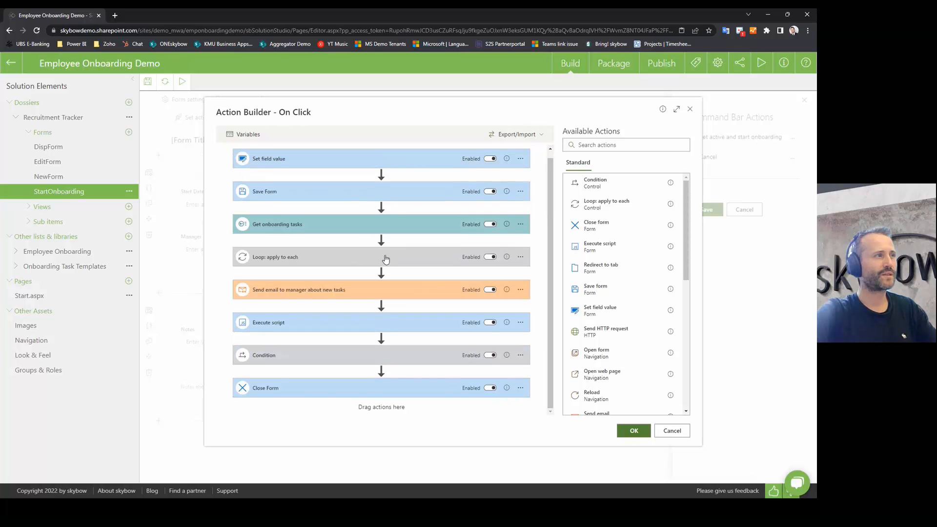
{"action": "left_click", "coordinate": [379, 361]}
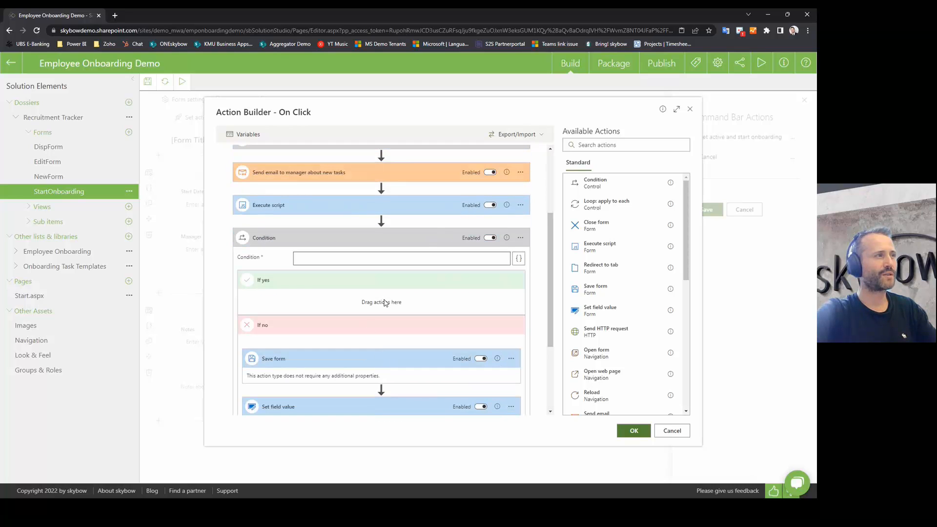
{"action": "left_click", "coordinate": [520, 238]}
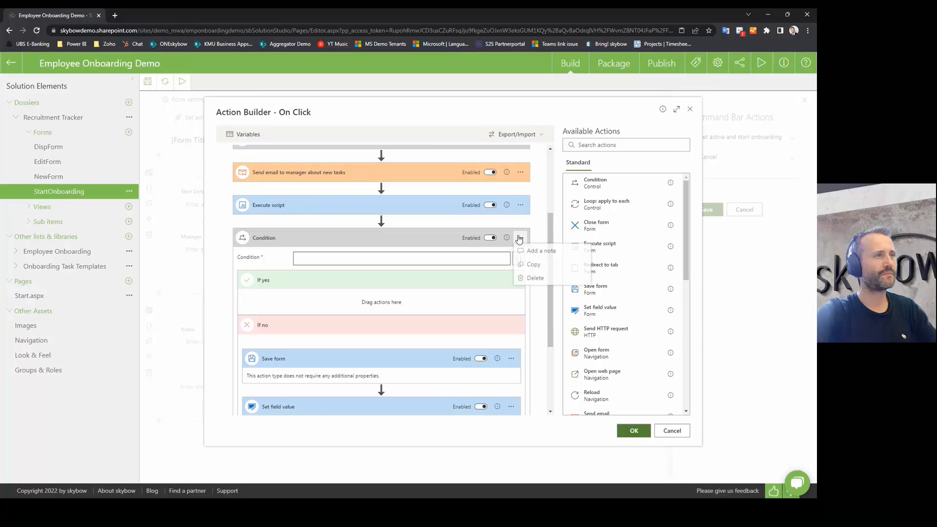
{"action": "left_click", "coordinate": [532, 279]}
{"action": "left_click", "coordinate": [486, 314]}
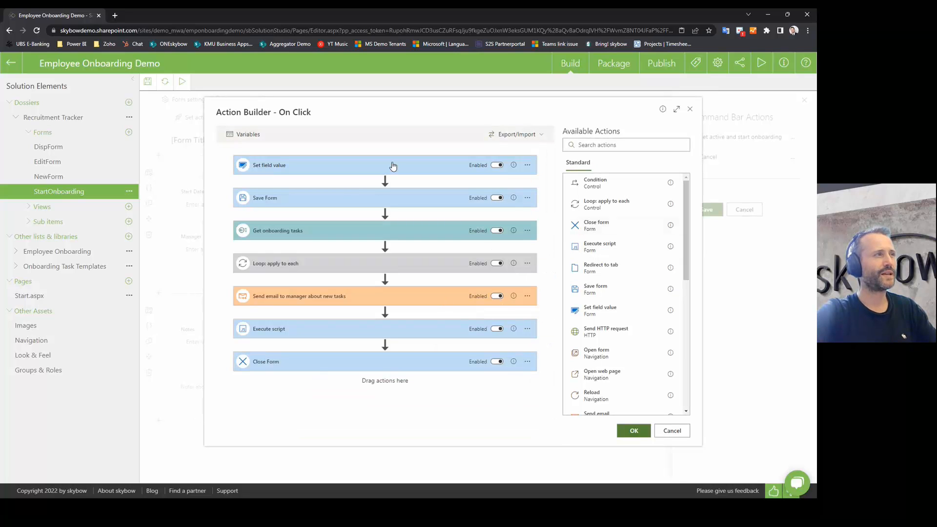
Step: Remove stray title text from the Set field value step and add a 'Set proge' note
{"action": "left_click", "coordinate": [298, 166]}
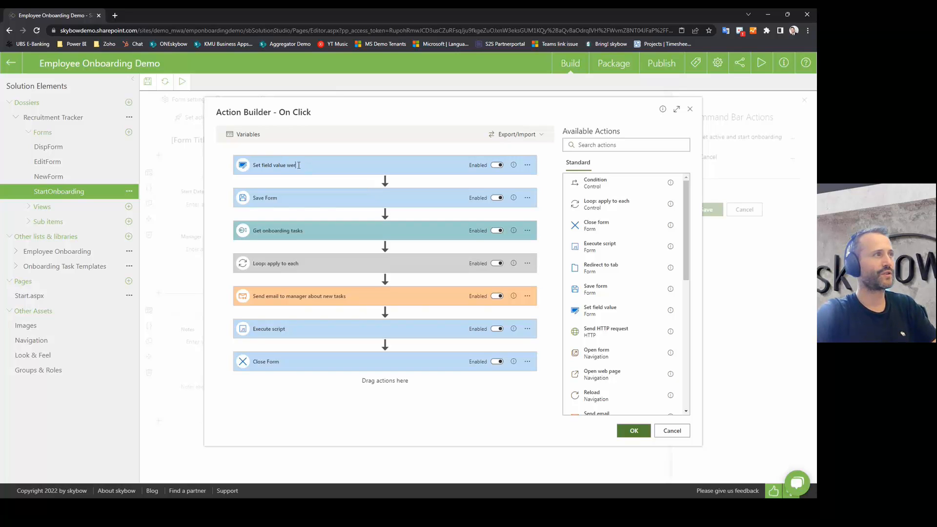
{"action": "double_click", "coordinate": [299, 166]}
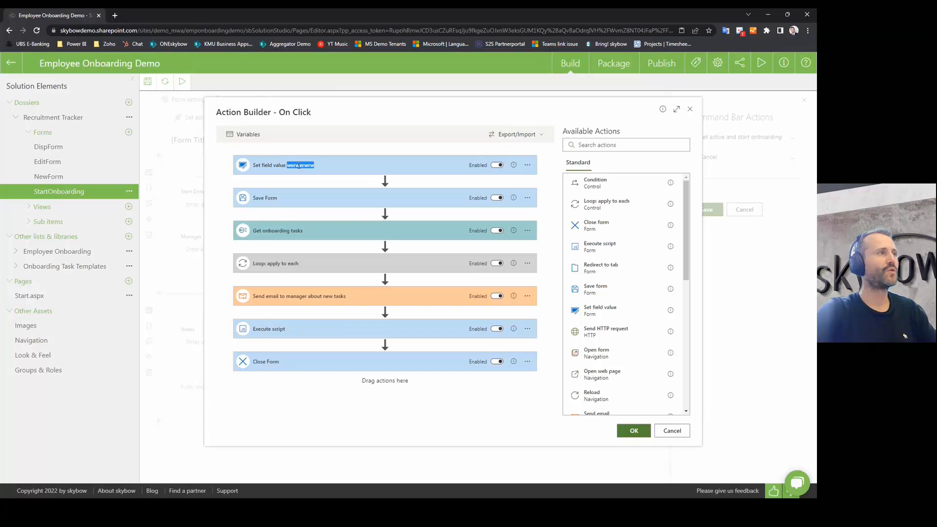
{"action": "key", "text": "BackSpace"}
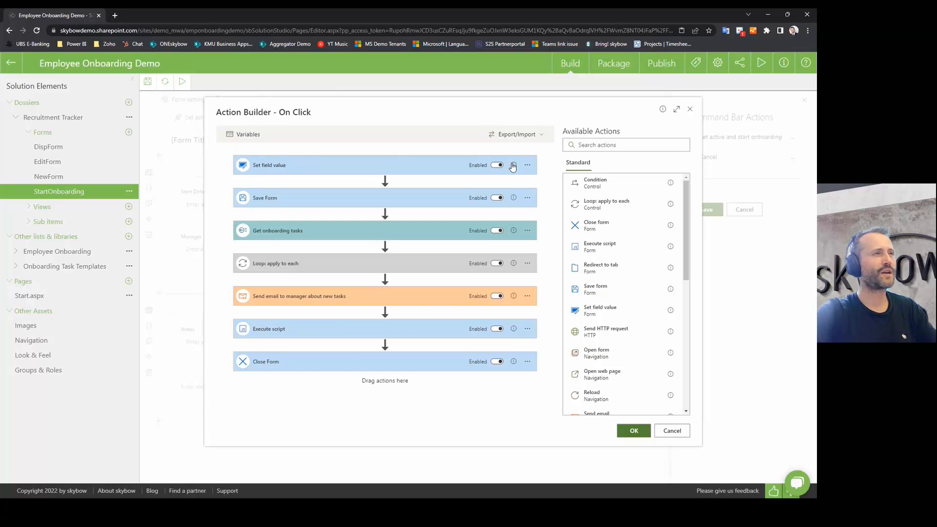
{"action": "left_click", "coordinate": [528, 165]}
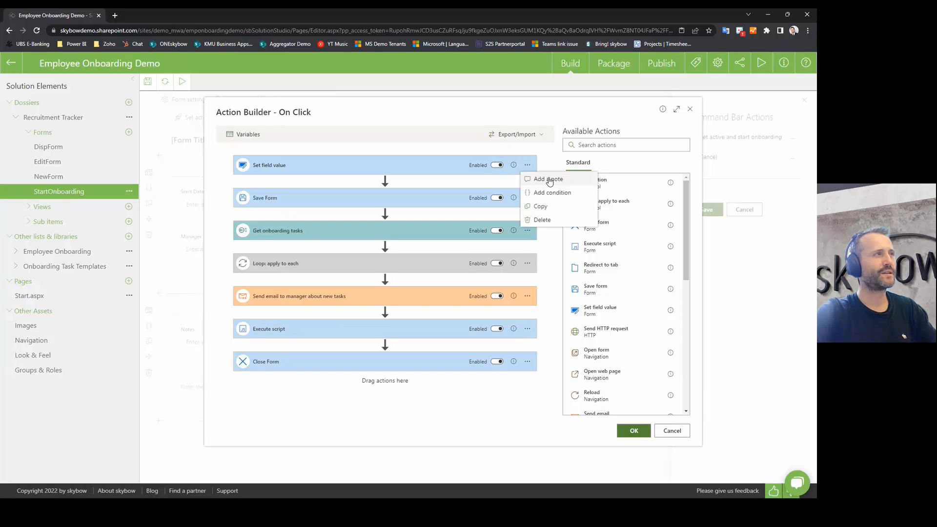
{"action": "left_click", "coordinate": [549, 180]}
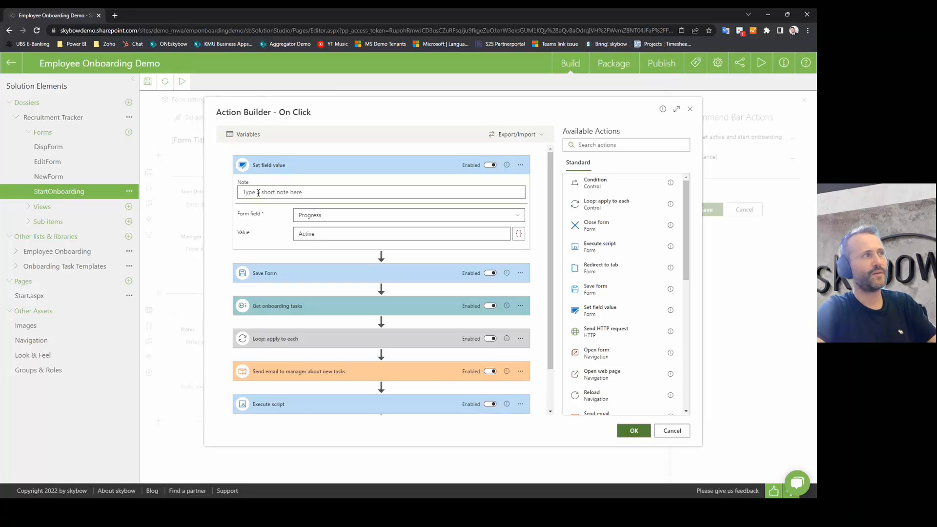
{"action": "type", "text": "S"}
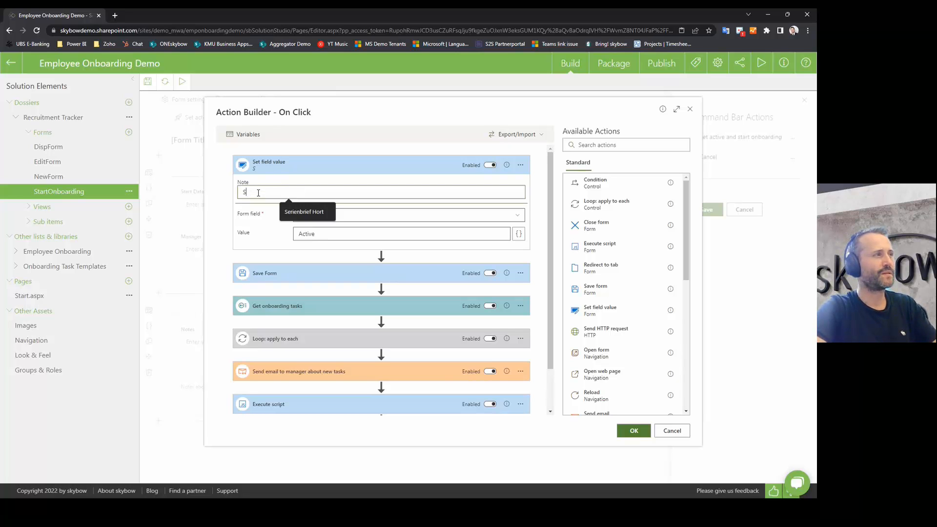
{"action": "type", "text": "et progess to active"}
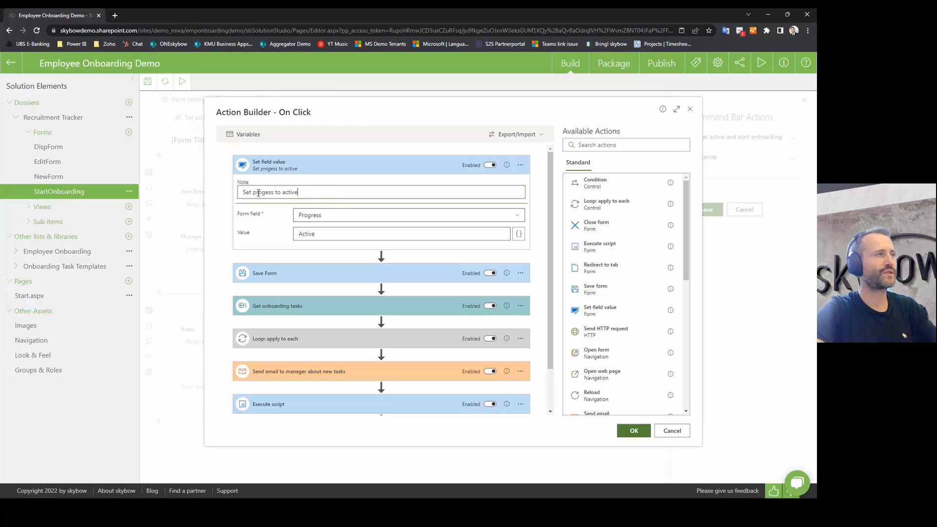
{"action": "left_click", "coordinate": [304, 148]}
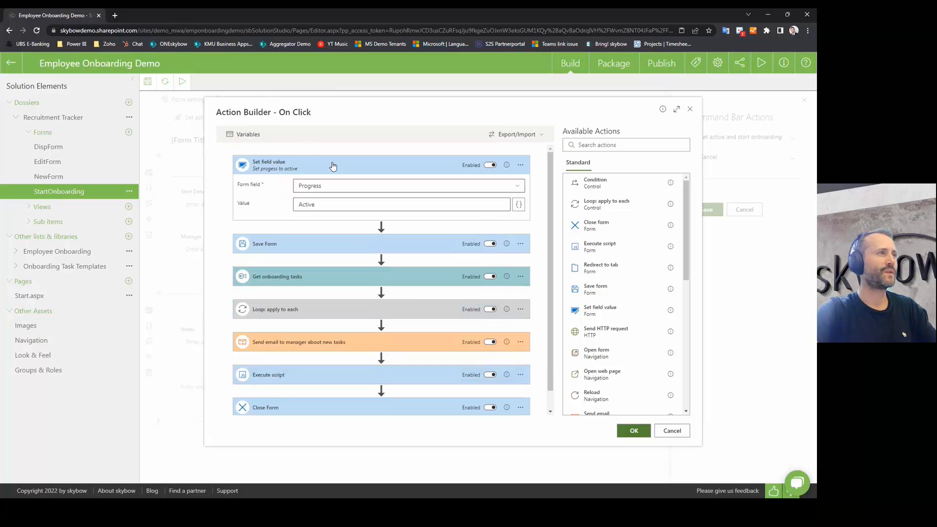
Step: Expand and collapse the Set field value step, then show the Condition action's help card
{"action": "left_click", "coordinate": [333, 166]}
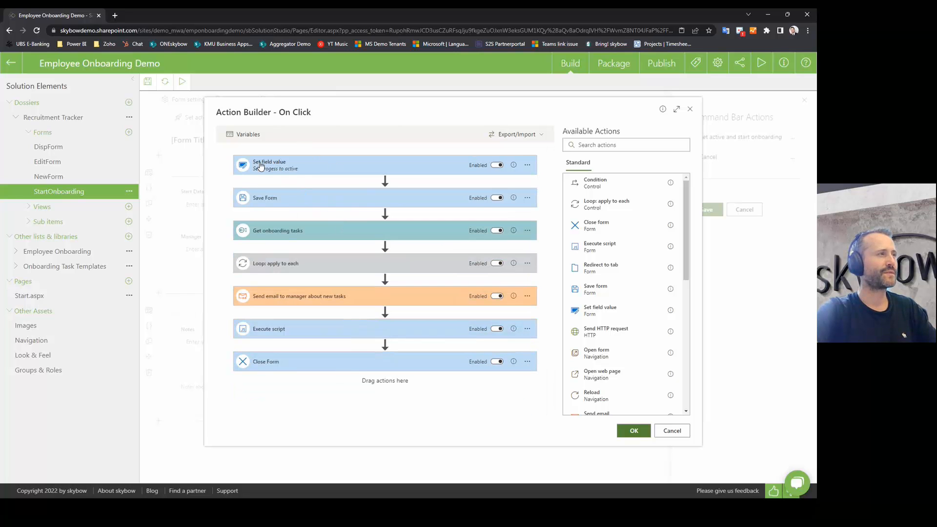
{"action": "left_click", "coordinate": [326, 167]}
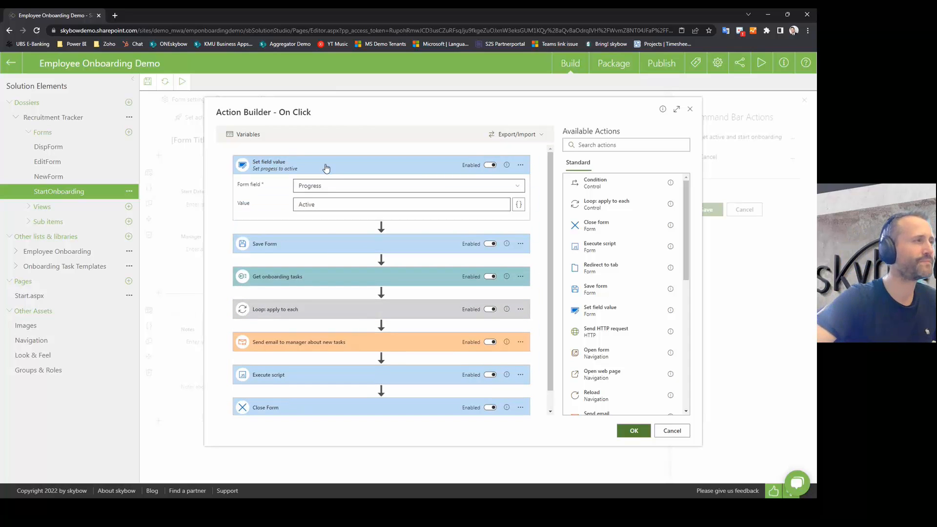
{"action": "left_click", "coordinate": [326, 168]}
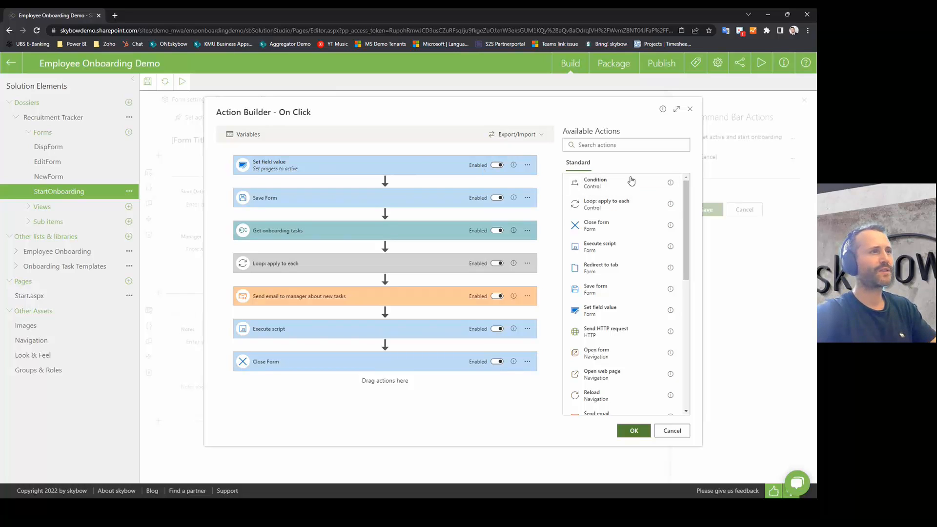
{"action": "mouse_move", "coordinate": [670, 184]}
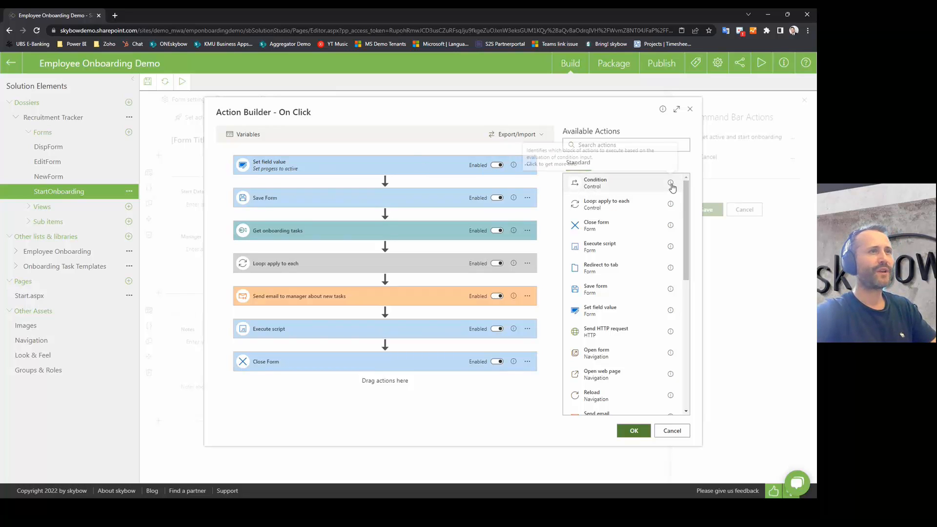
{"action": "left_click", "coordinate": [670, 183]}
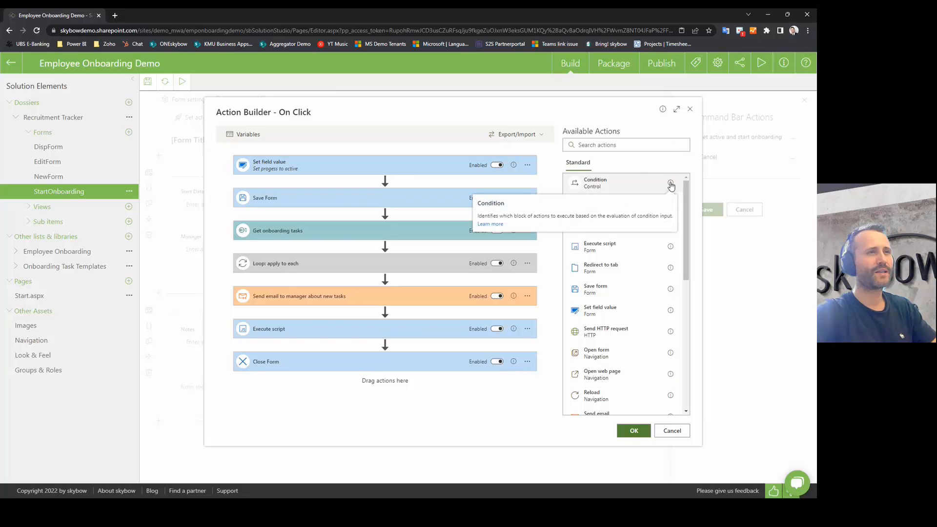
Step: Open the Action: Condition documentation article and scroll through it
{"action": "left_click", "coordinate": [491, 224]}
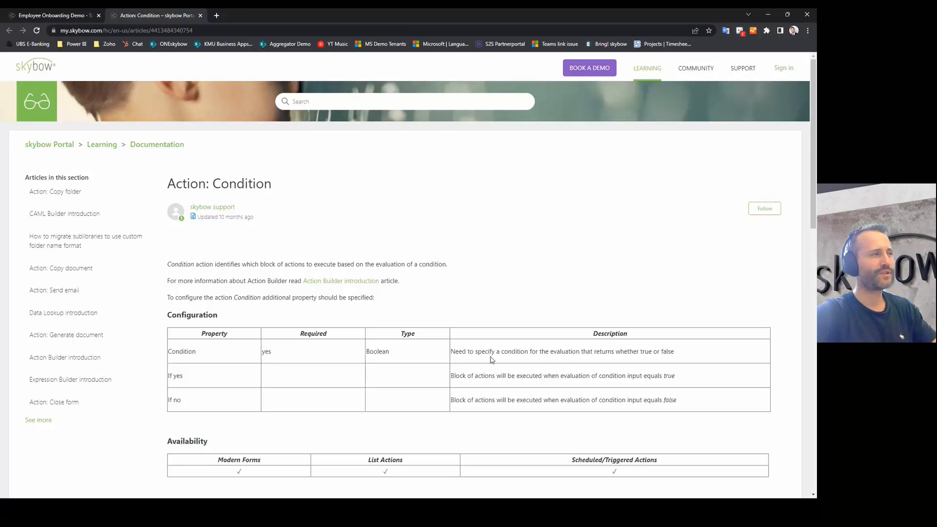
{"action": "scroll", "coordinate": [491, 360], "scroll_direction": "down", "scroll_amount": 5}
{"action": "scroll", "coordinate": [464, 392], "scroll_direction": "down", "scroll_amount": 4}
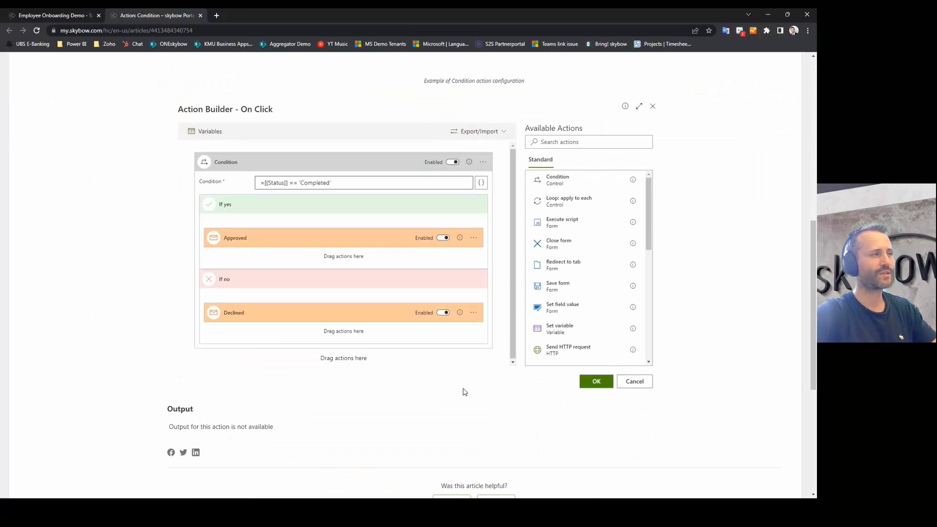
{"action": "scroll", "coordinate": [465, 392], "scroll_direction": "up", "scroll_amount": 8}
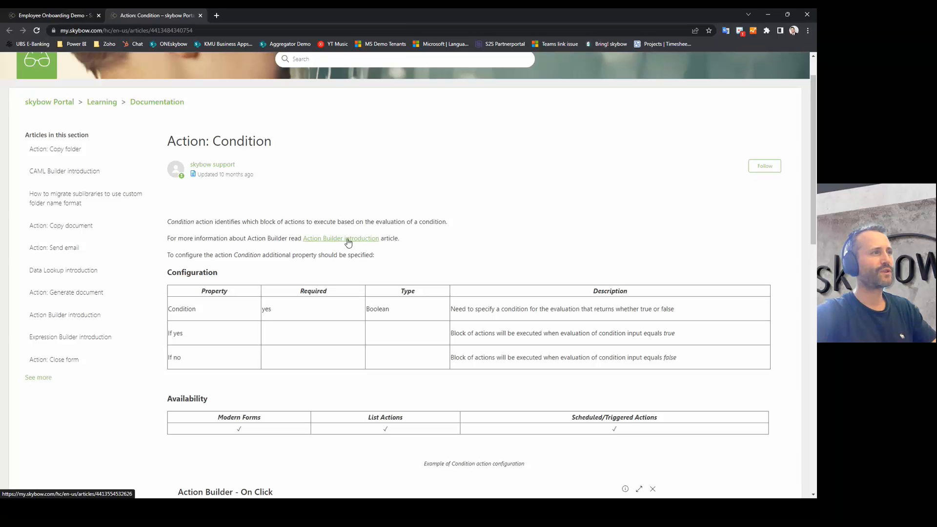
Step: Open the Action Builder introduction article from the header help, then return to the flow
{"action": "left_click", "coordinate": [47, 13]}
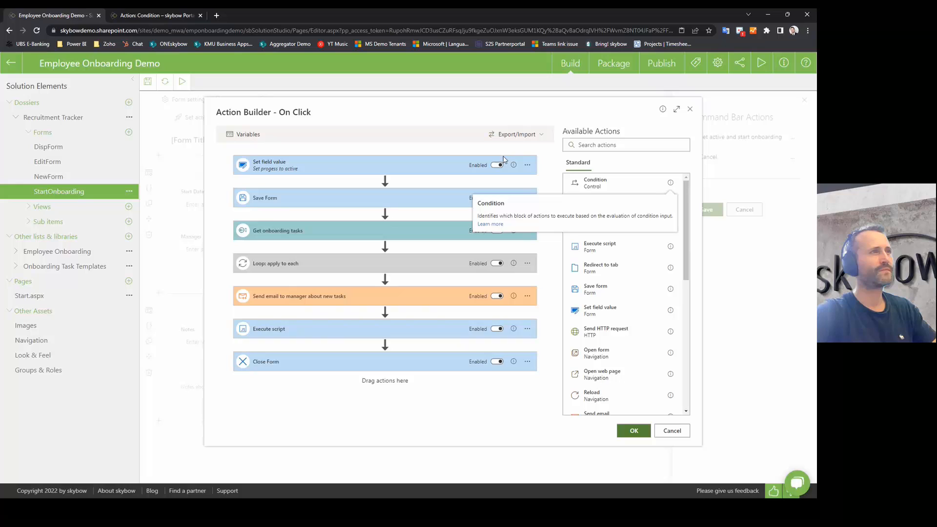
{"action": "left_click", "coordinate": [662, 110]}
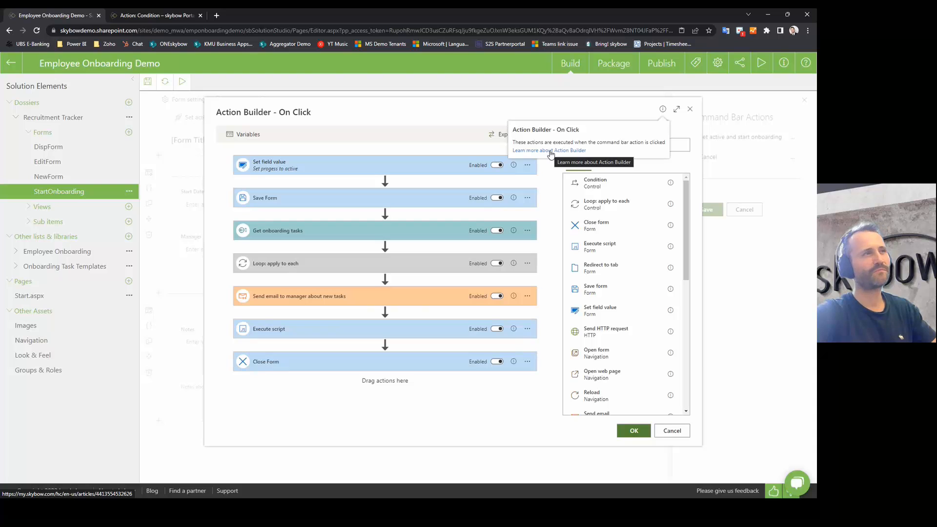
{"action": "left_click", "coordinate": [551, 154]}
{"action": "scroll", "coordinate": [336, 343], "scroll_direction": "down", "scroll_amount": 4}
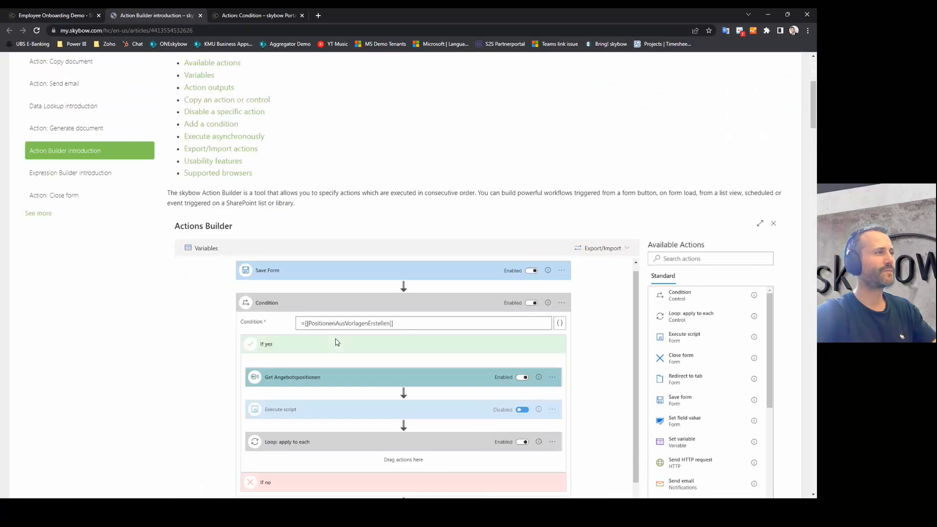
{"action": "scroll", "coordinate": [336, 343], "scroll_direction": "down", "scroll_amount": 15}
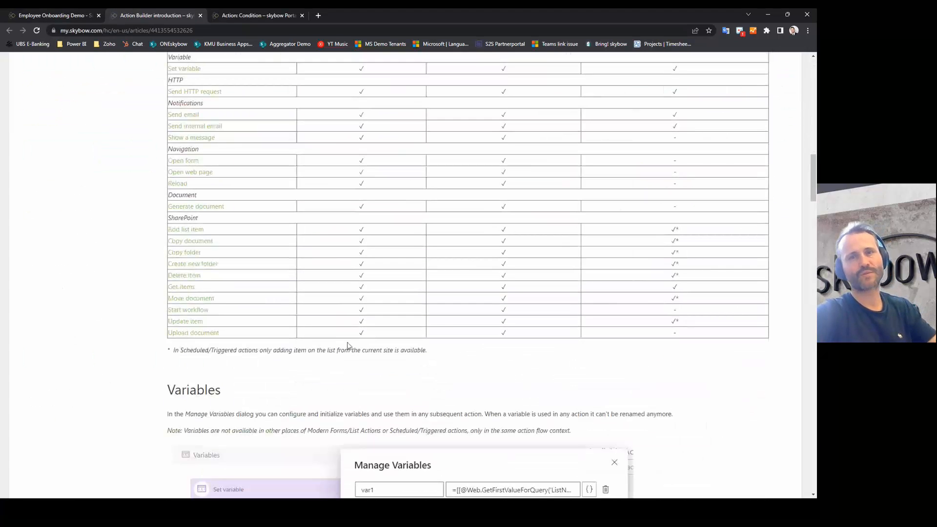
{"action": "left_click", "coordinate": [60, 14]}
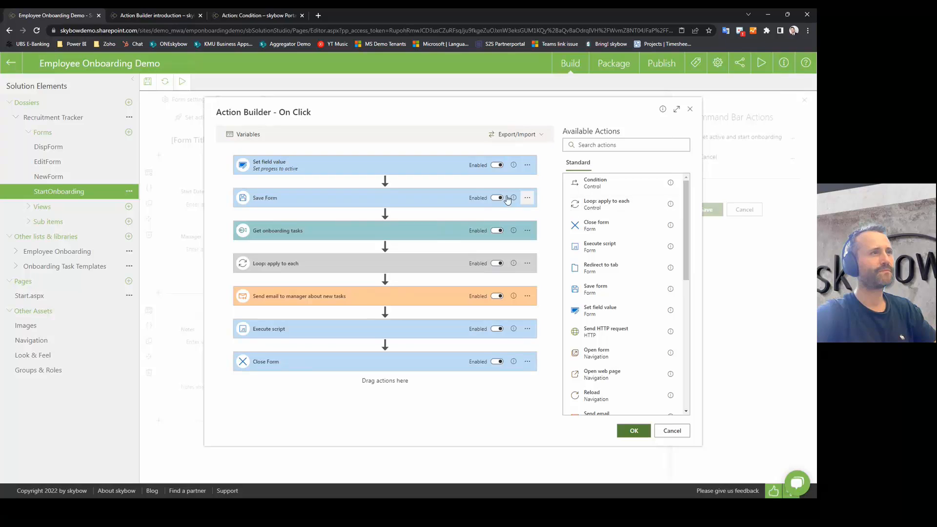
{"action": "left_click", "coordinate": [497, 166]}
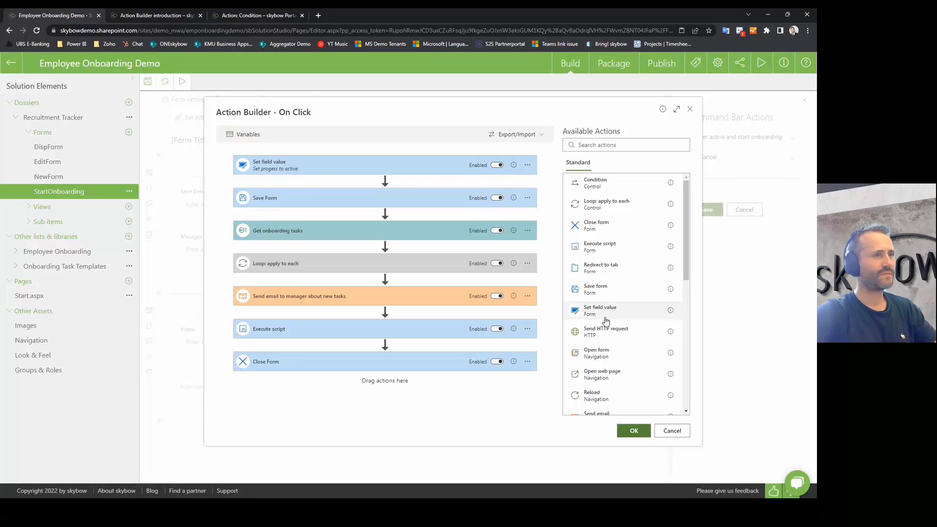
{"action": "left_click", "coordinate": [496, 199]}
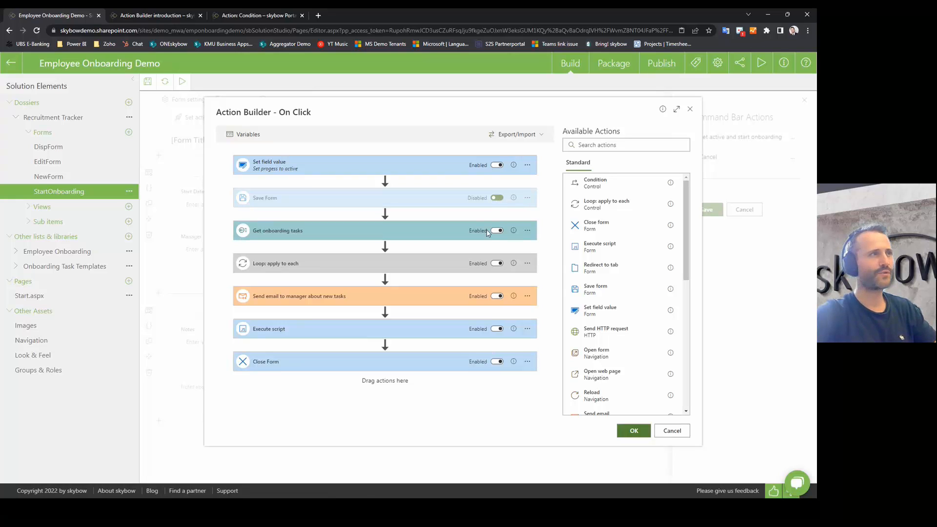
{"action": "left_click", "coordinate": [495, 198]}
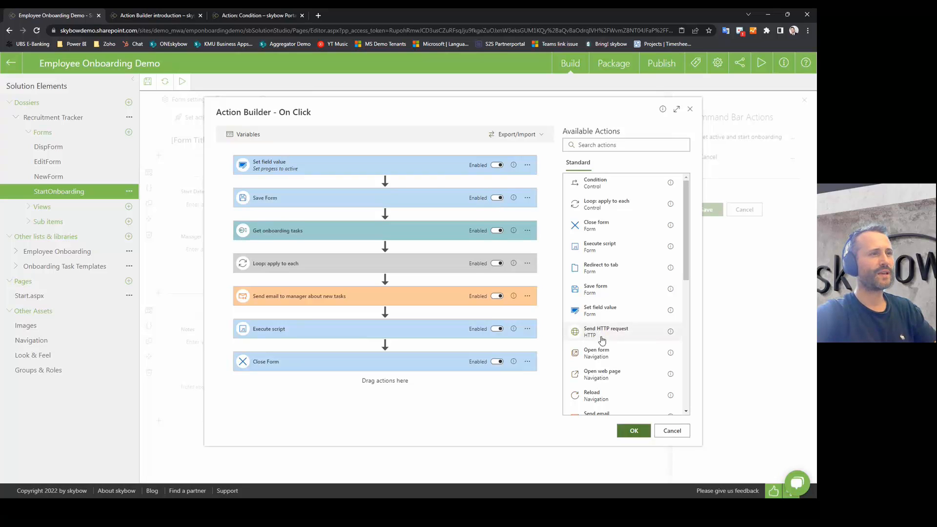
Step: Add a Send HTTP request step after Set field value and see its missing-URL validation
{"action": "left_click_drag", "start_coordinate": [617, 337], "coordinate": [389, 183]}
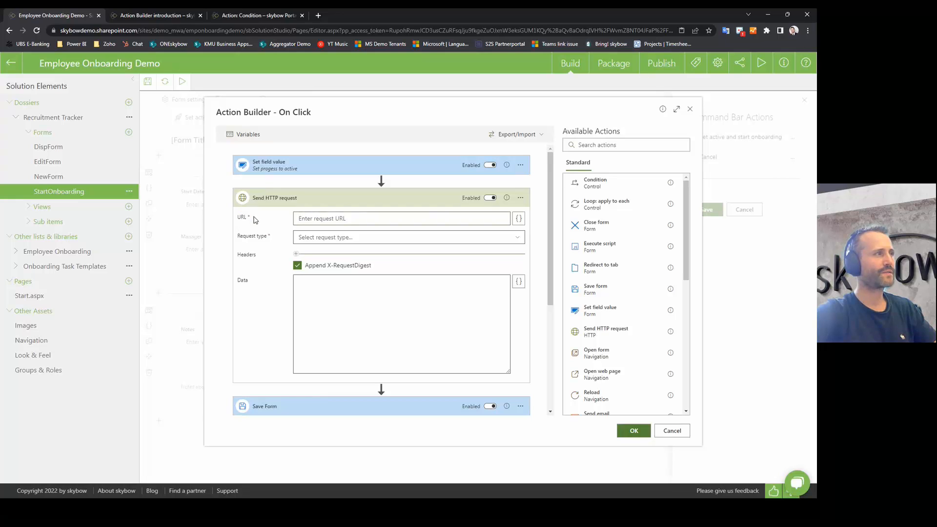
{"action": "left_click", "coordinate": [633, 431]}
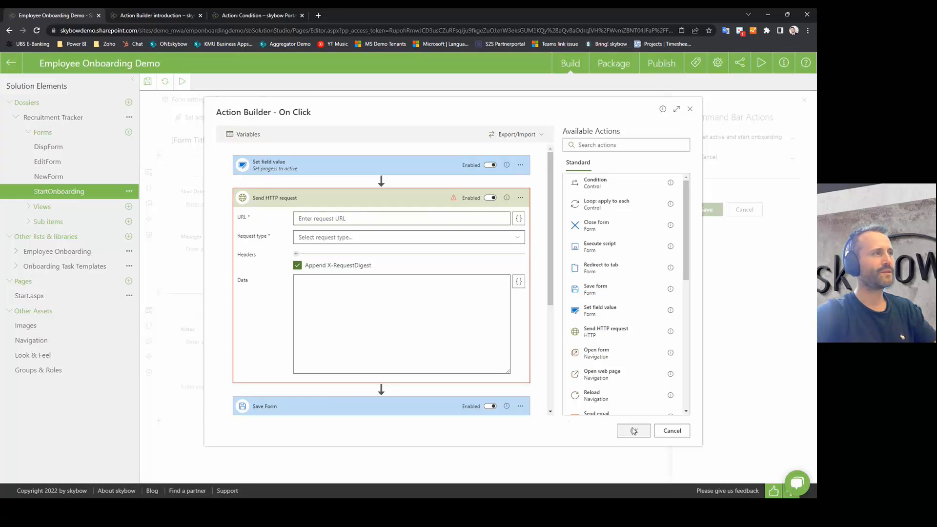
{"action": "mouse_move", "coordinate": [454, 199]}
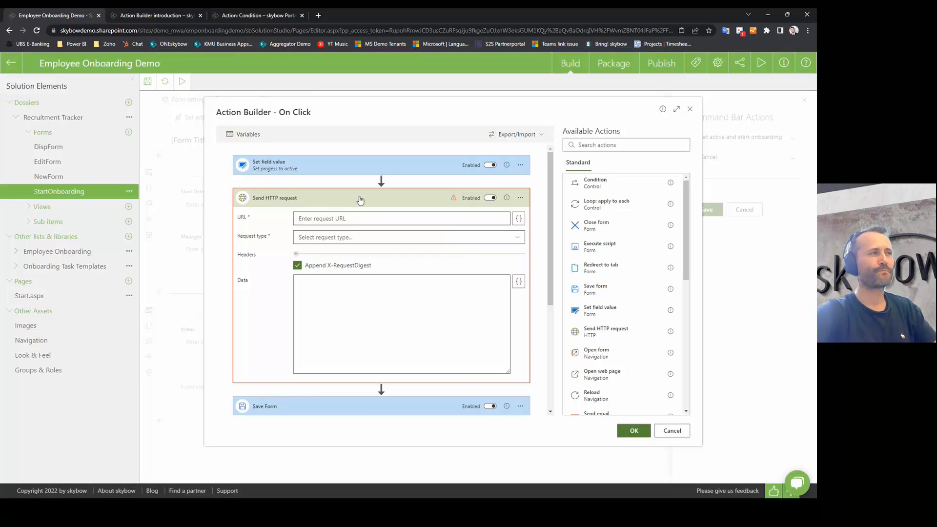
{"action": "left_click", "coordinate": [379, 220]}
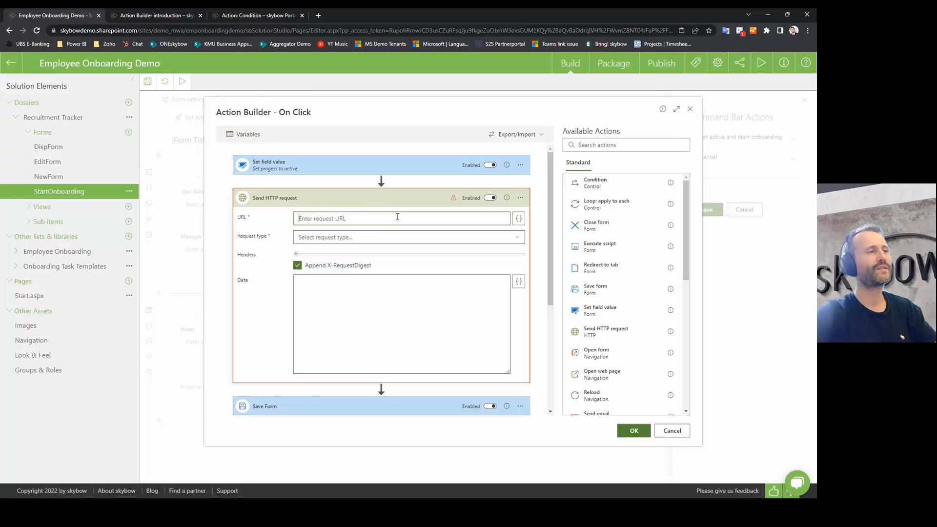
Step: Disable the Send HTTP request step, collapse it, try moving it, then re-enable it
{"action": "left_click", "coordinate": [491, 197]}
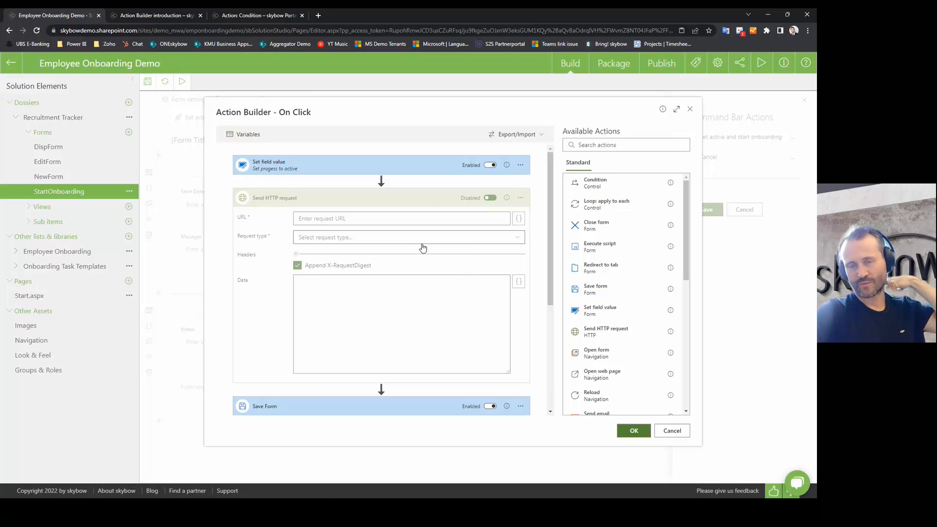
{"action": "left_click", "coordinate": [391, 199]}
{"action": "left_click_drag", "start_coordinate": [332, 200], "coordinate": [383, 186]}
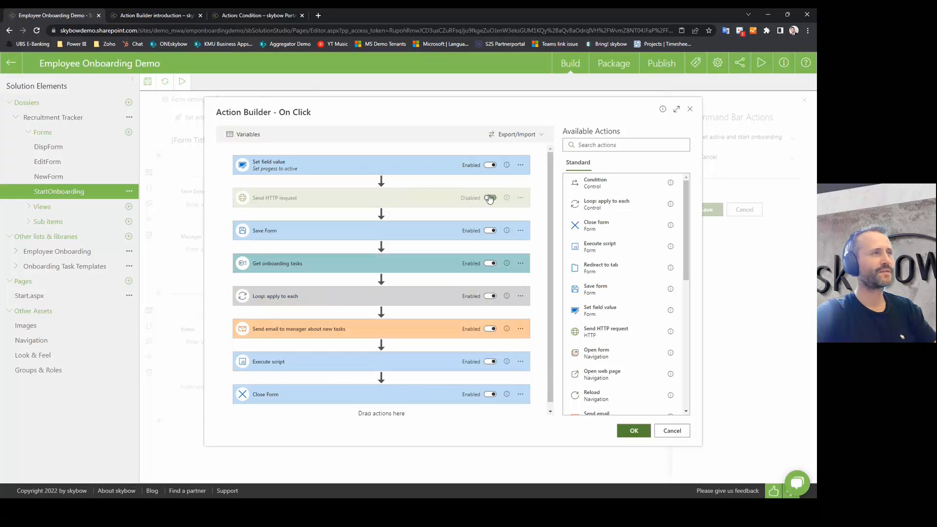
{"action": "left_click", "coordinate": [489, 199]}
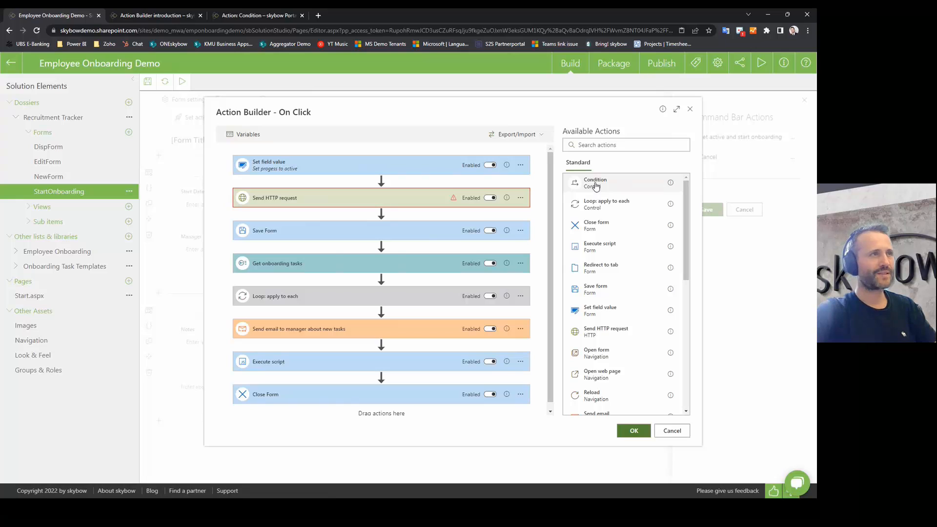
Step: Give the Set field value step the condition [[Progress]]=="Active"
{"action": "left_click", "coordinate": [521, 166]}
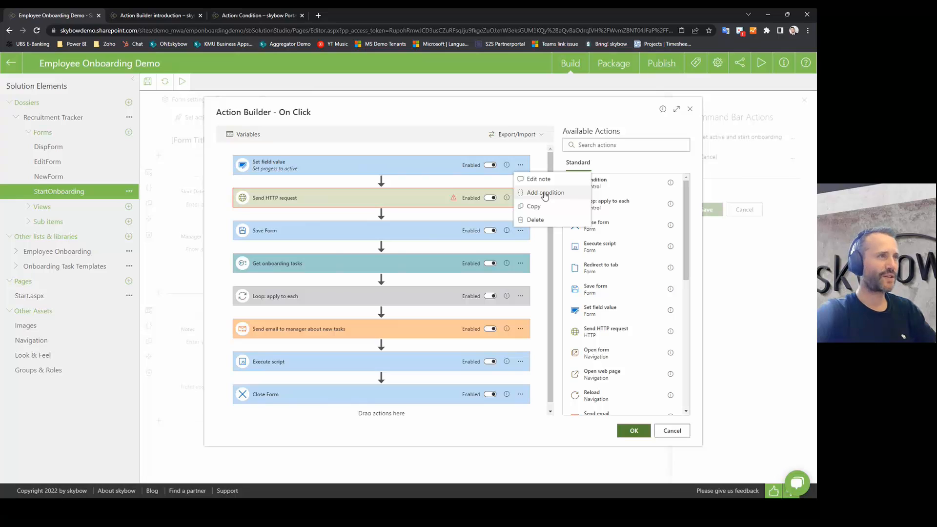
{"action": "left_click", "coordinate": [545, 194]}
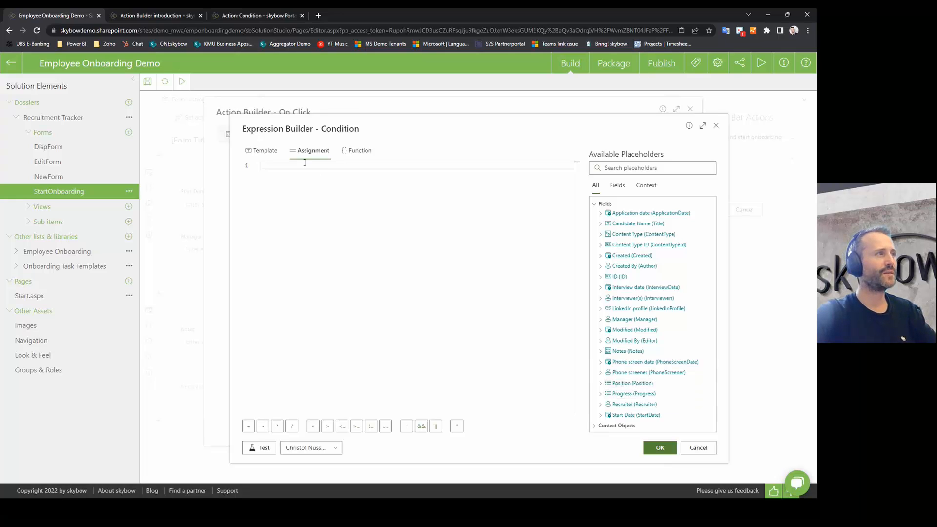
{"action": "left_click", "coordinate": [628, 398]}
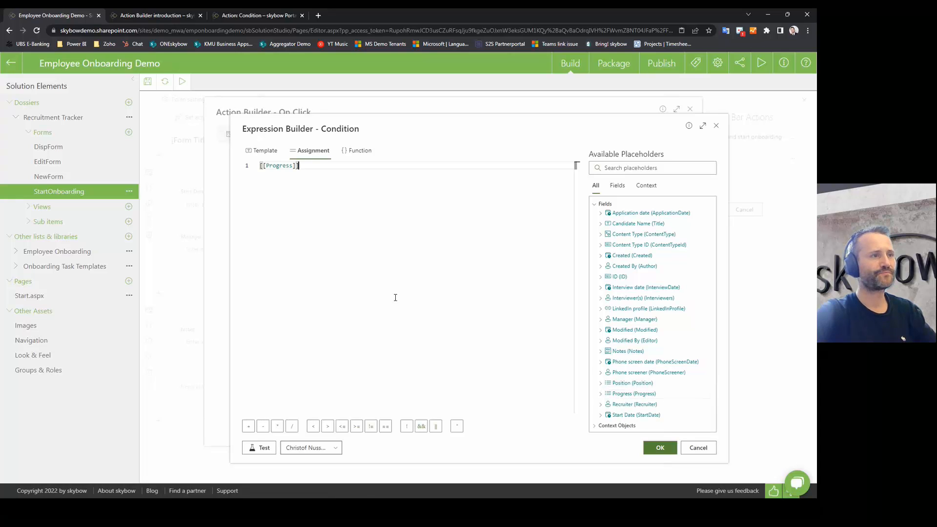
{"action": "type", "text": "==\"\""}
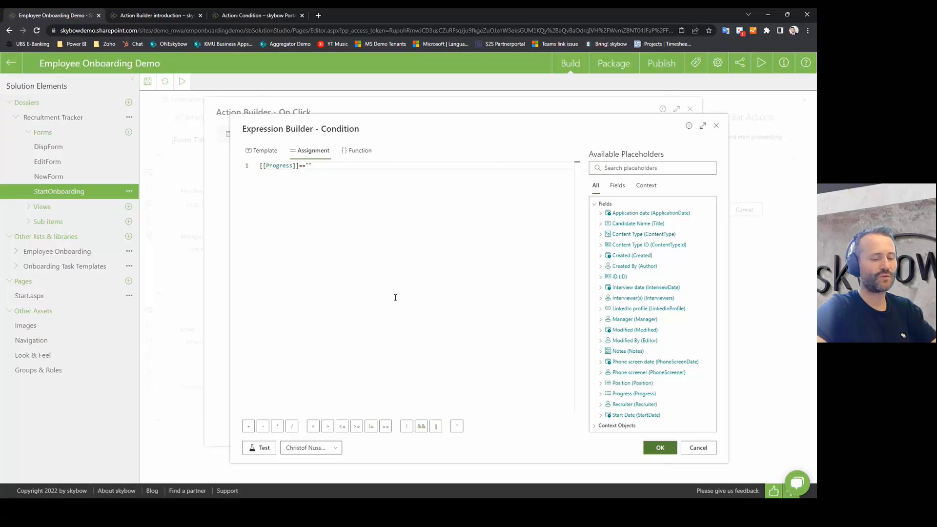
{"action": "type", "text": "Active"}
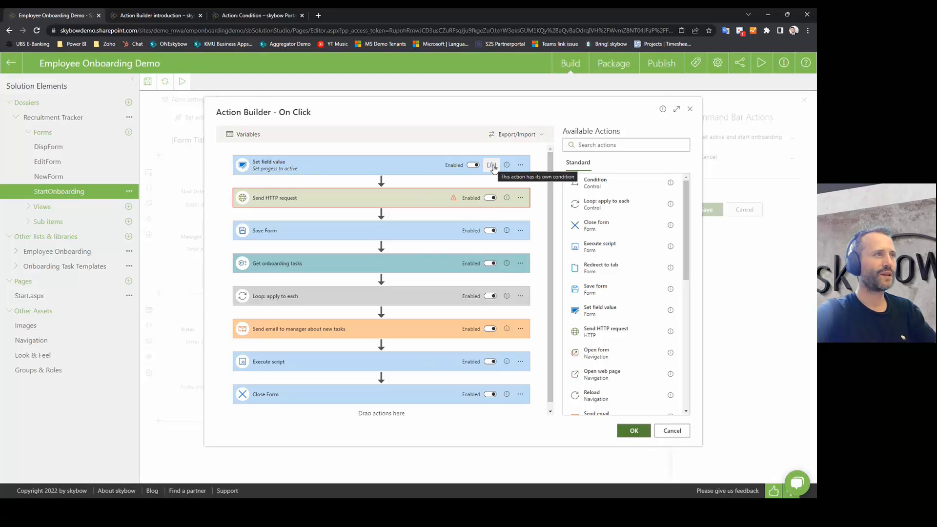
Step: Empty the Set field value step's condition expression and confirm it
{"action": "left_click", "coordinate": [492, 166]}
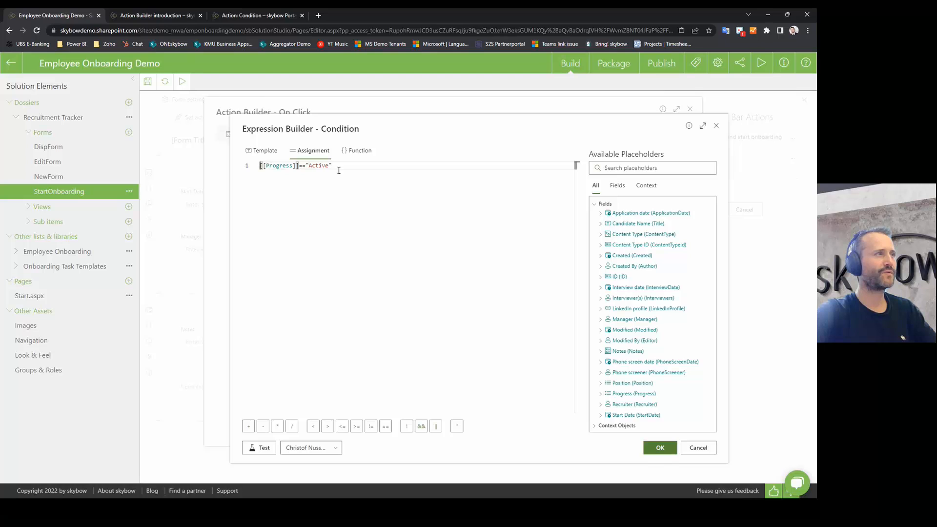
{"action": "key", "text": "ctrl+a"}
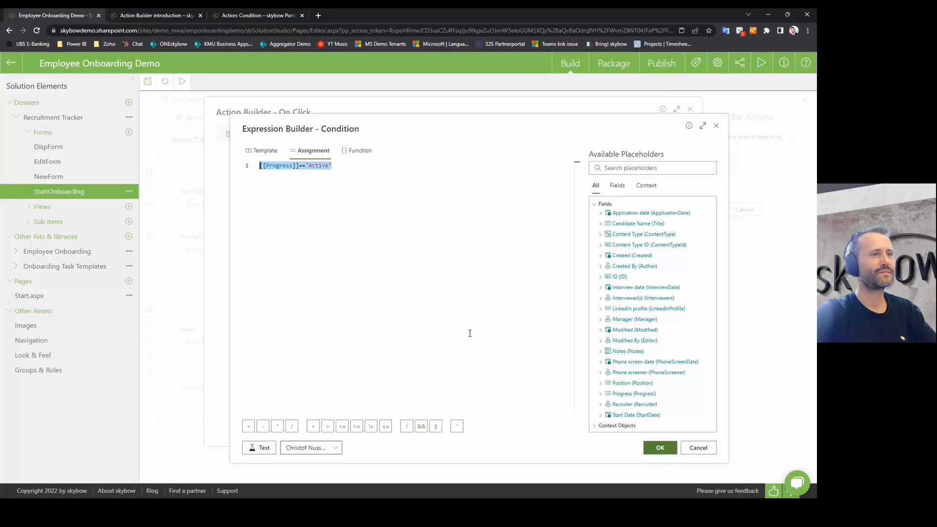
{"action": "key", "text": "Delete"}
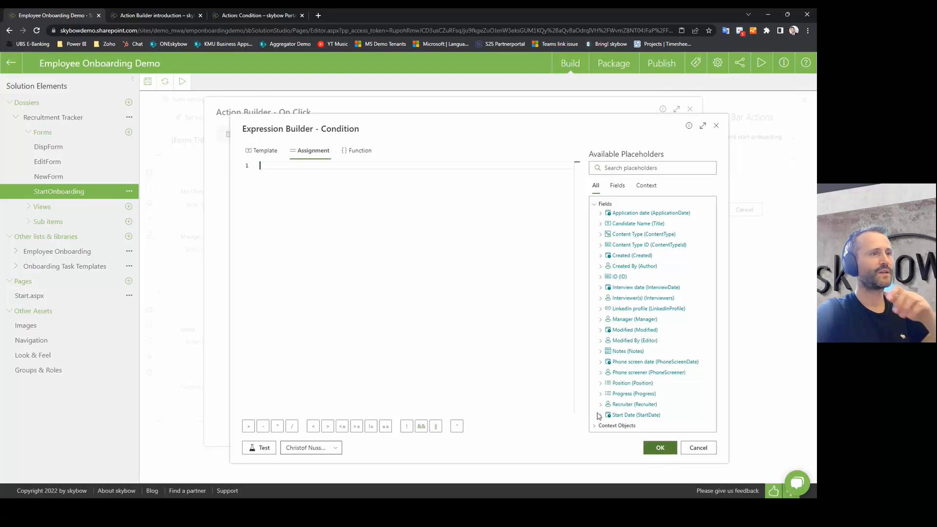
{"action": "left_click", "coordinate": [660, 447]}
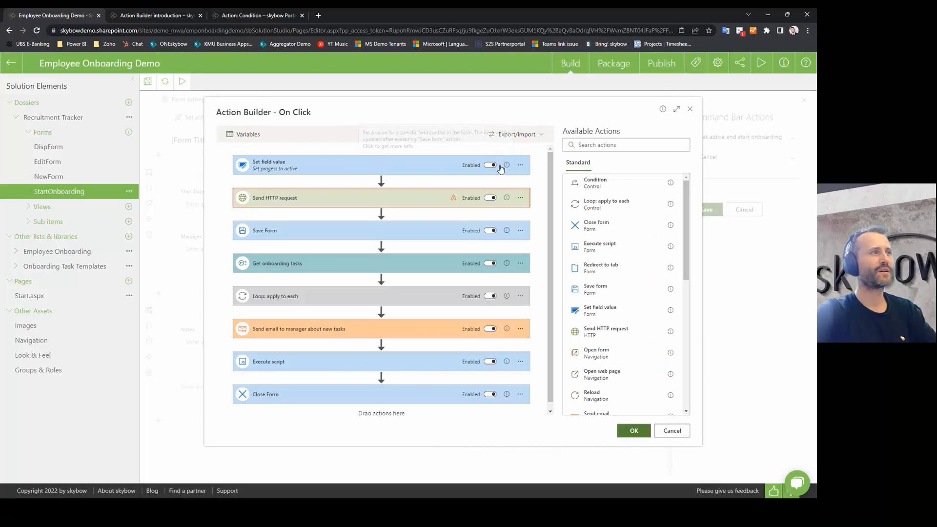
{"action": "left_click", "coordinate": [520, 165]}
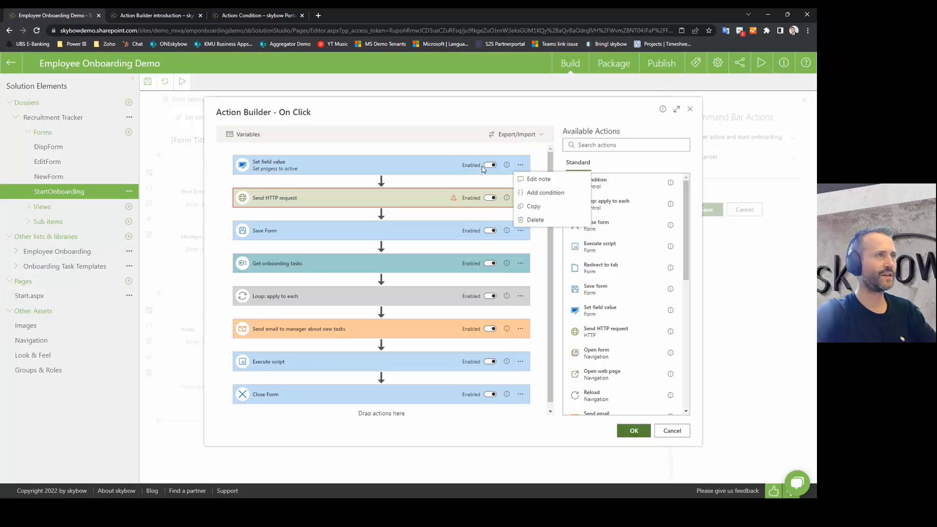
{"action": "left_click", "coordinate": [442, 150]}
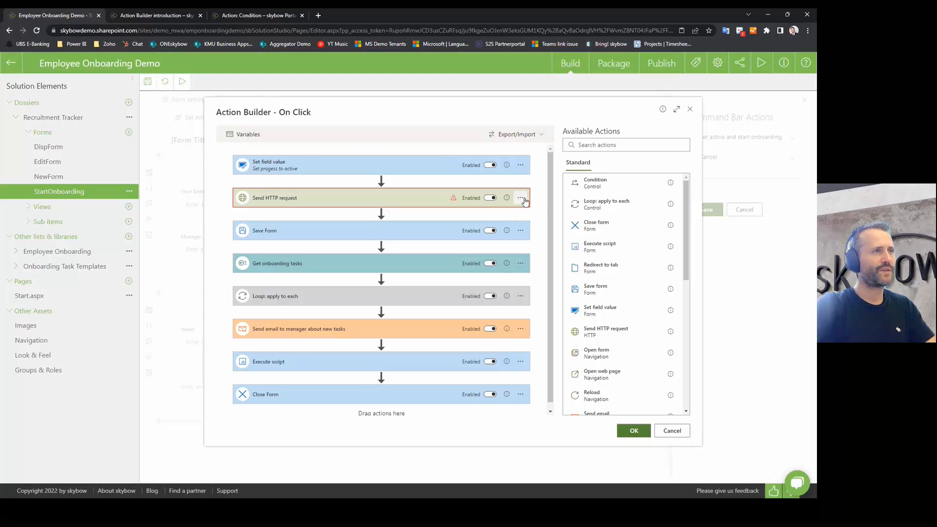
Step: Insert a Generate document action between Set field value and Send HTTP request
{"action": "scroll", "coordinate": [610, 335], "scroll_direction": "down", "scroll_amount": 1}
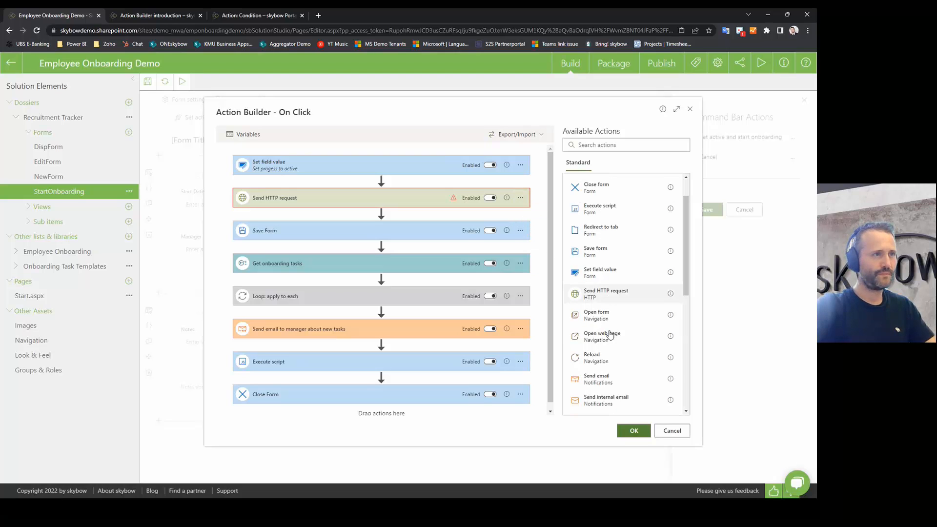
{"action": "scroll", "coordinate": [610, 335], "scroll_direction": "down", "scroll_amount": 3}
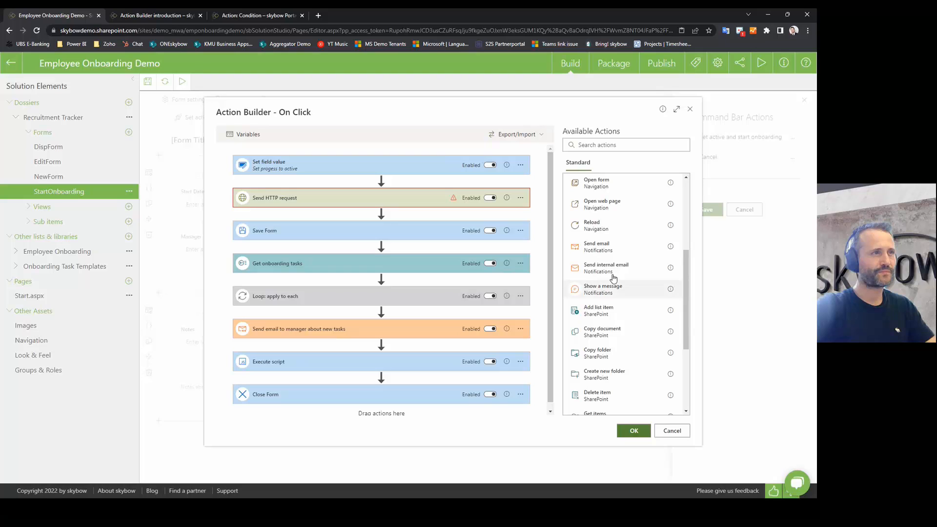
{"action": "scroll", "coordinate": [623, 312], "scroll_direction": "down", "scroll_amount": 3}
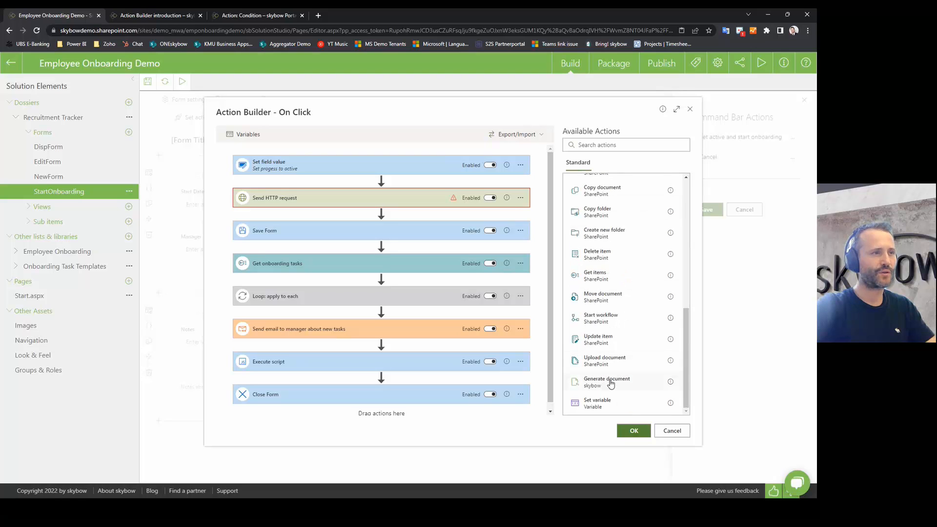
{"action": "left_click_drag", "start_coordinate": [611, 384], "coordinate": [396, 185]}
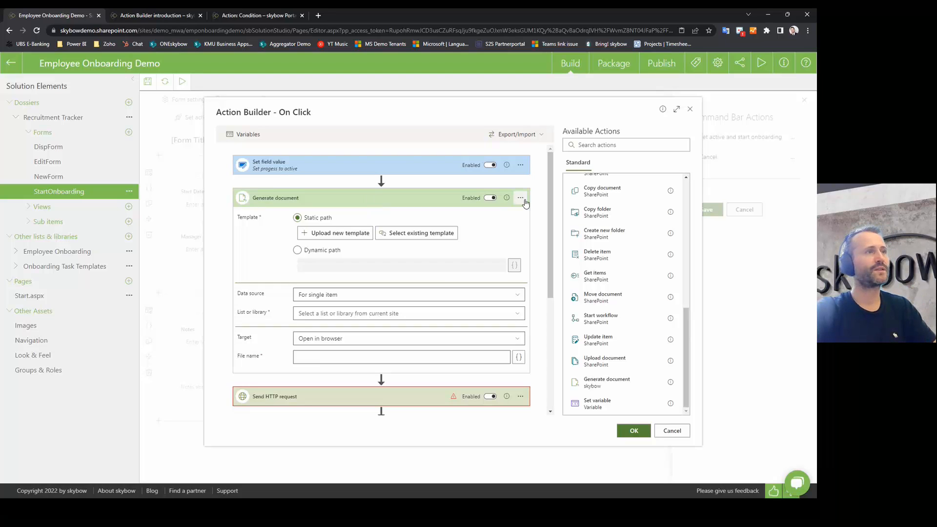
{"action": "left_click", "coordinate": [521, 199]}
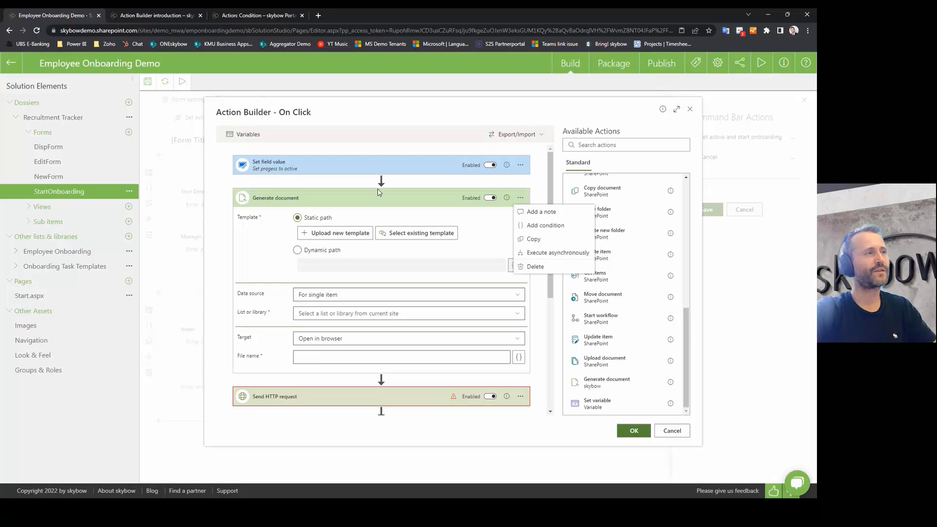
Step: Set Generate document to execute asynchronously and delete the Send HTTP request step
{"action": "left_click", "coordinate": [542, 253]}
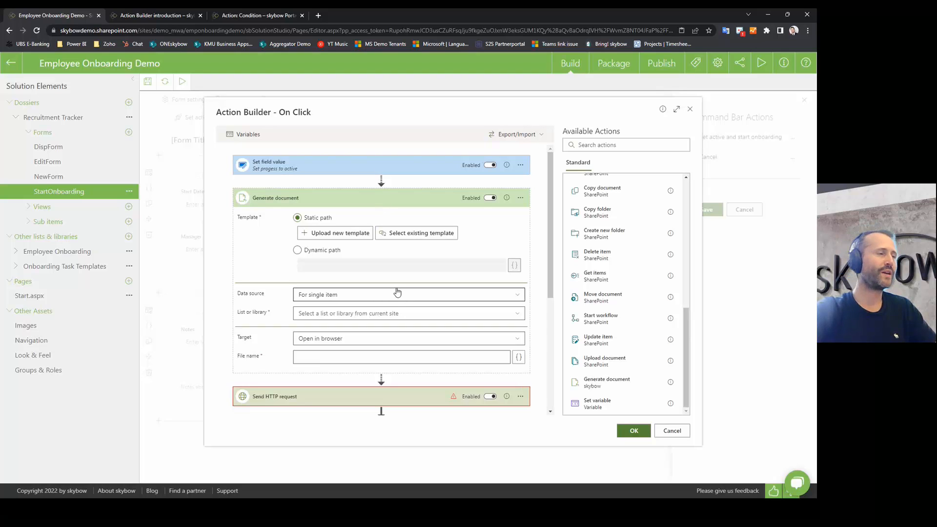
{"action": "scroll", "coordinate": [390, 286], "scroll_direction": "down", "scroll_amount": 2}
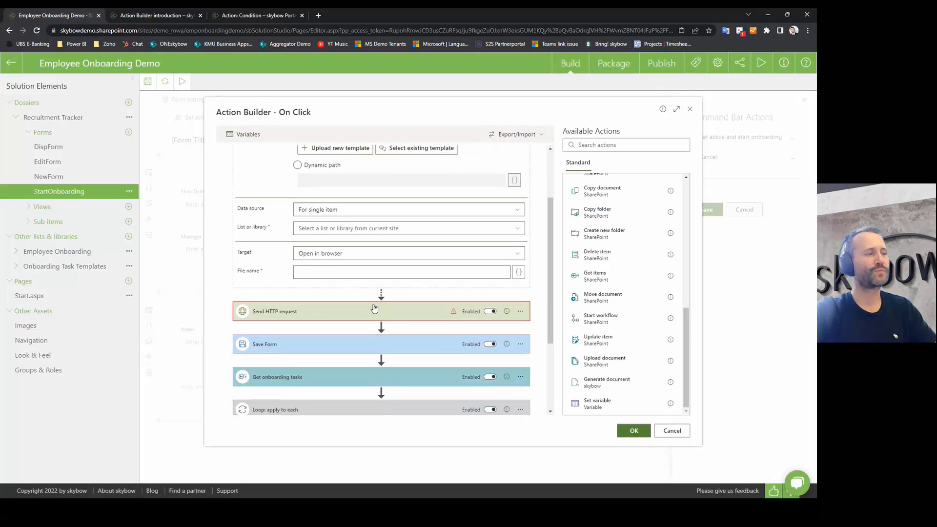
{"action": "left_click", "coordinate": [521, 313]}
{"action": "left_click", "coordinate": [529, 367]}
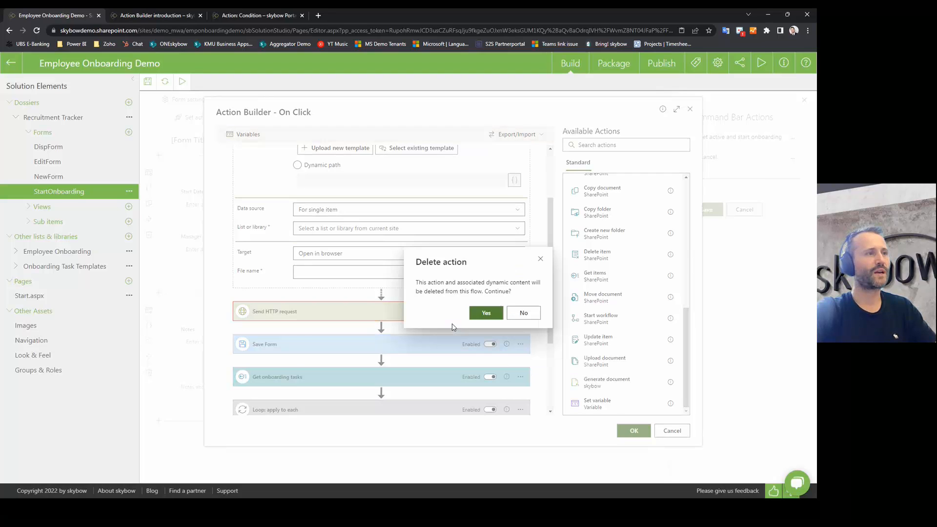
{"action": "left_click", "coordinate": [485, 313]}
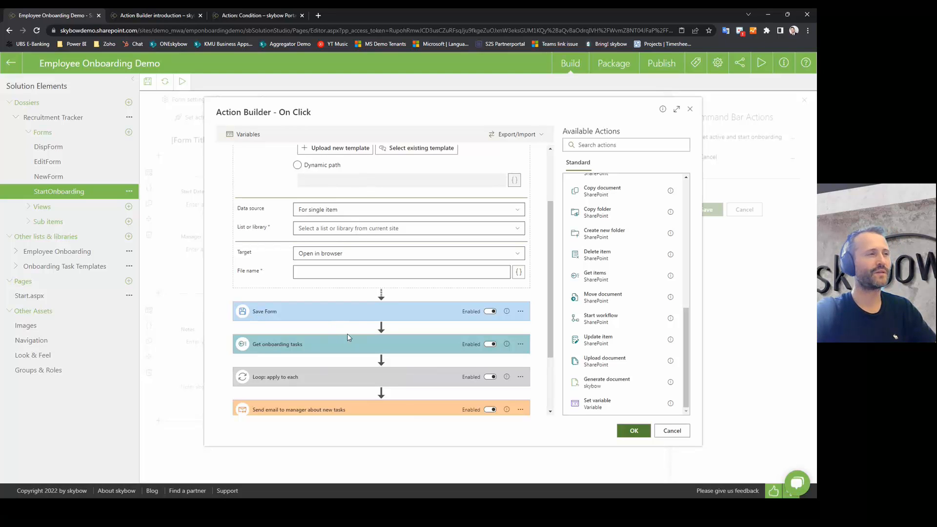
{"action": "scroll", "coordinate": [390, 333], "scroll_direction": "up", "scroll_amount": 2}
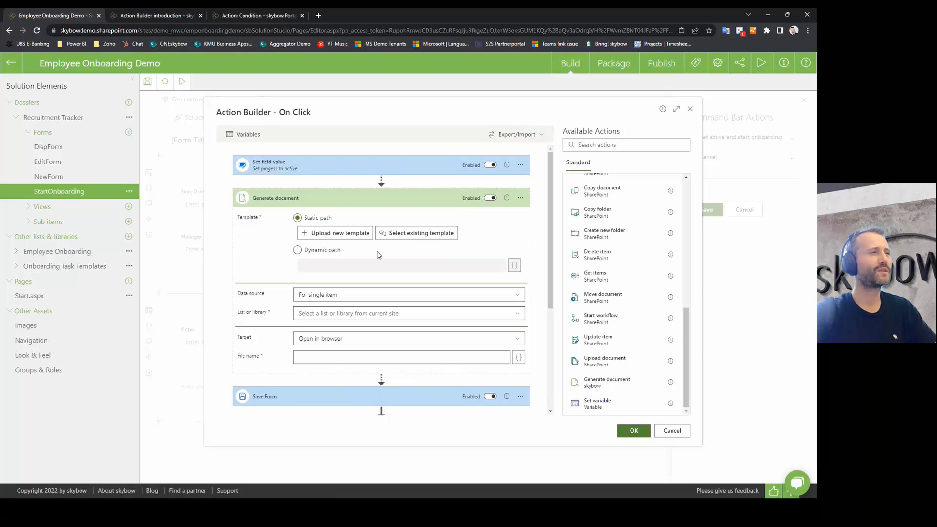
Step: Revert Generate document to synchronous execution, then delete it from the flow
{"action": "left_click", "coordinate": [520, 199]}
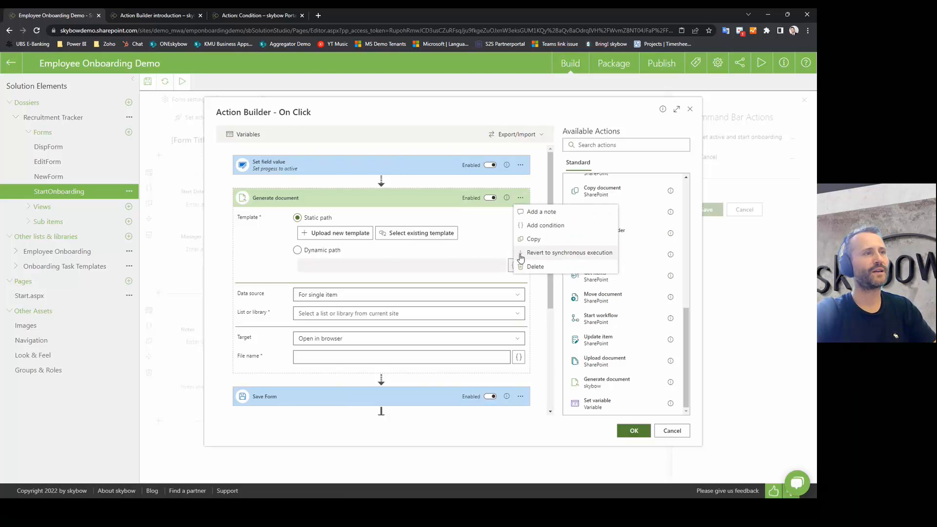
{"action": "left_click", "coordinate": [573, 253]}
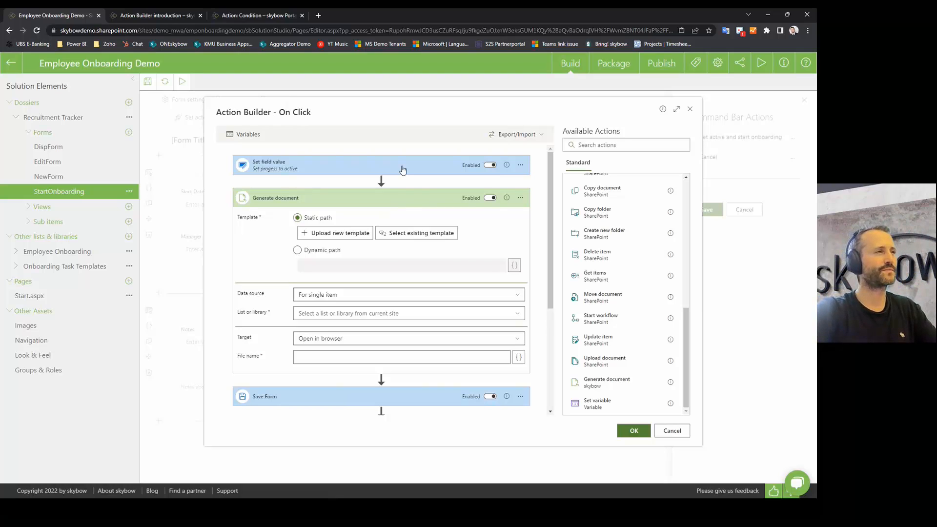
{"action": "left_click", "coordinate": [520, 198]}
{"action": "left_click", "coordinate": [519, 268]}
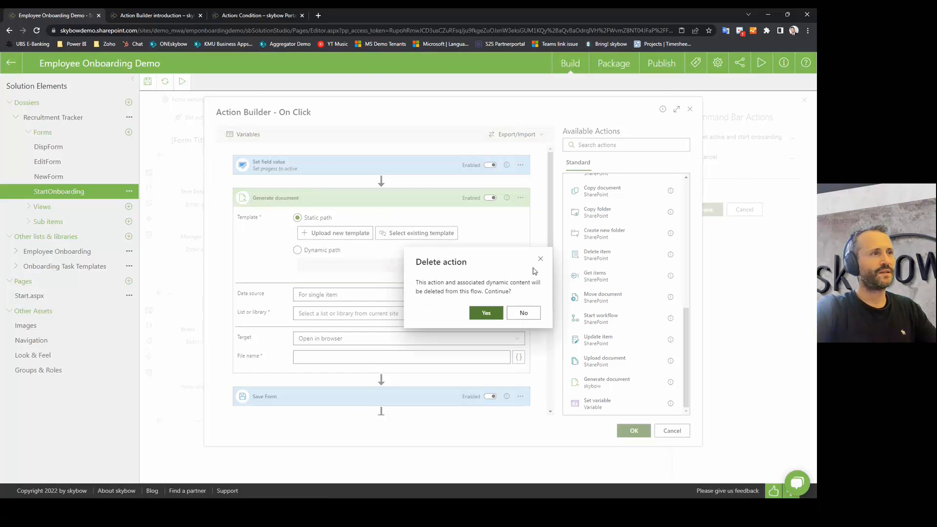
{"action": "left_click", "coordinate": [476, 317]}
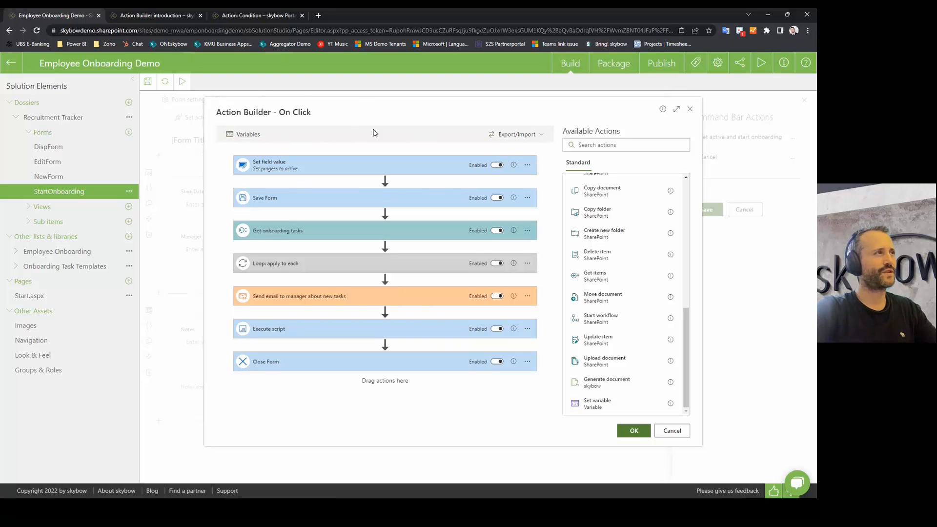
Step: Define flow variables var1 and var2, leaving both initial values empty
{"action": "left_click", "coordinate": [244, 135]}
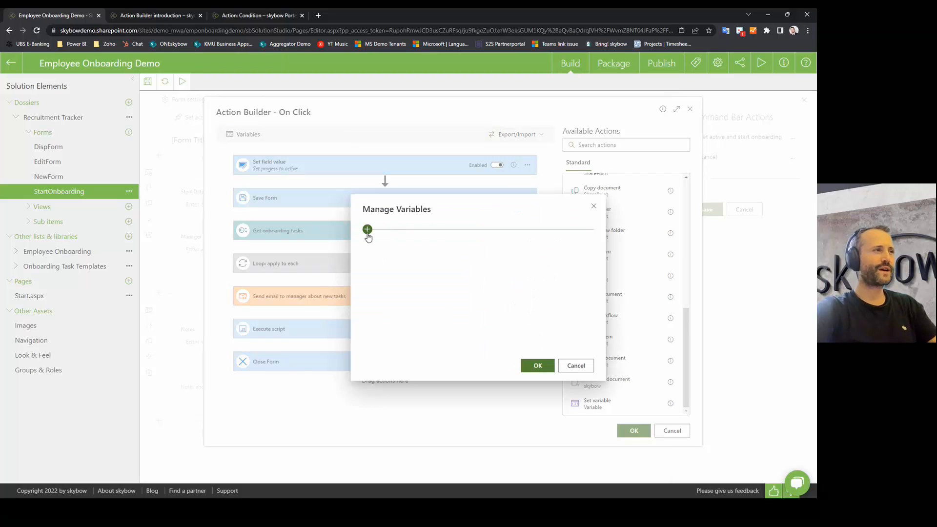
{"action": "left_click", "coordinate": [367, 229]}
{"action": "left_click", "coordinate": [367, 245]}
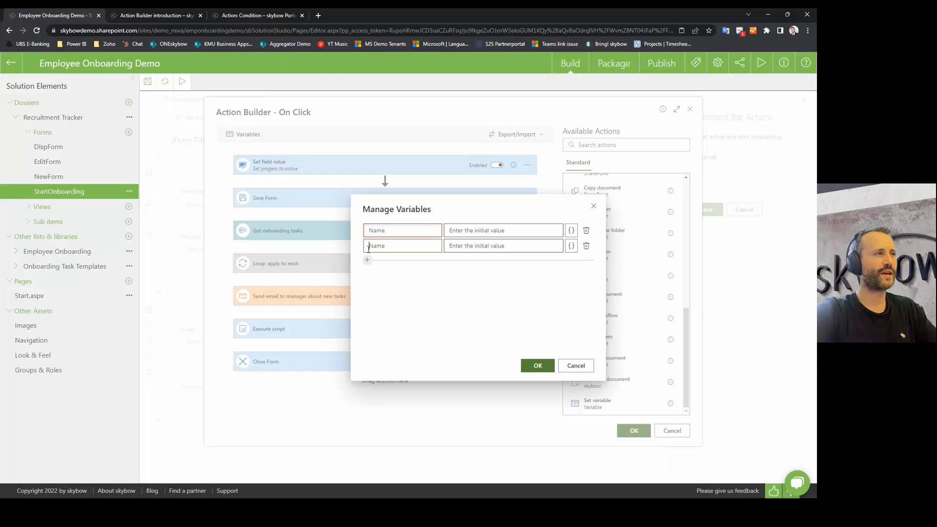
{"action": "left_click", "coordinate": [386, 232]}
{"action": "type", "text": "var1"}
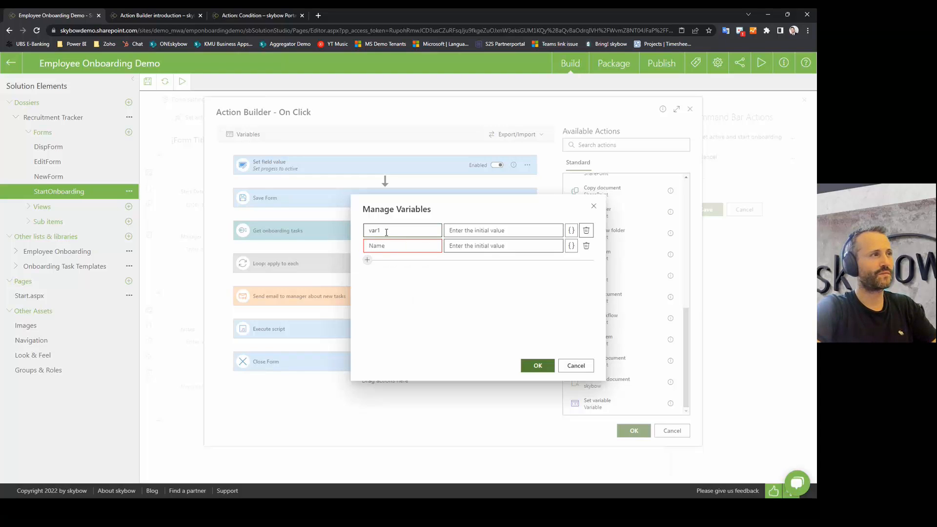
{"action": "key", "text": "Tab"}
{"action": "type", "text": "var2"}
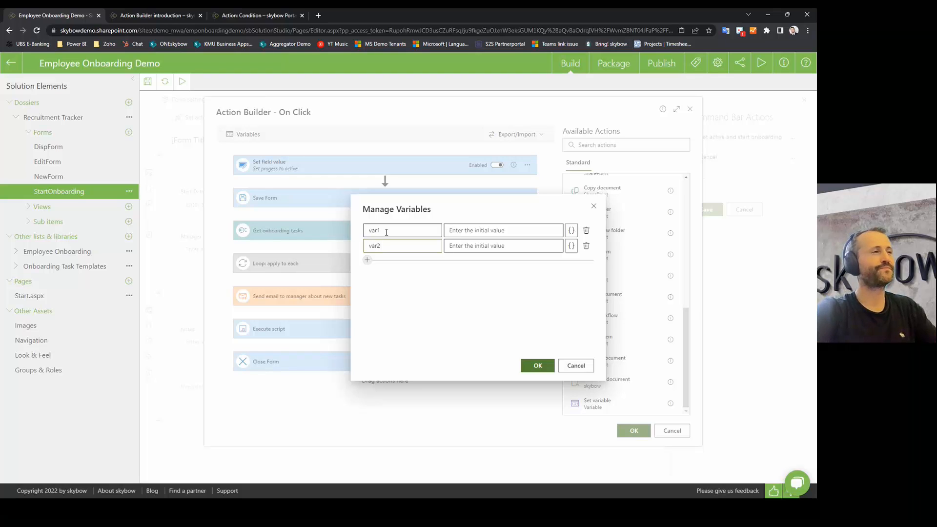
{"action": "left_click", "coordinate": [461, 232]}
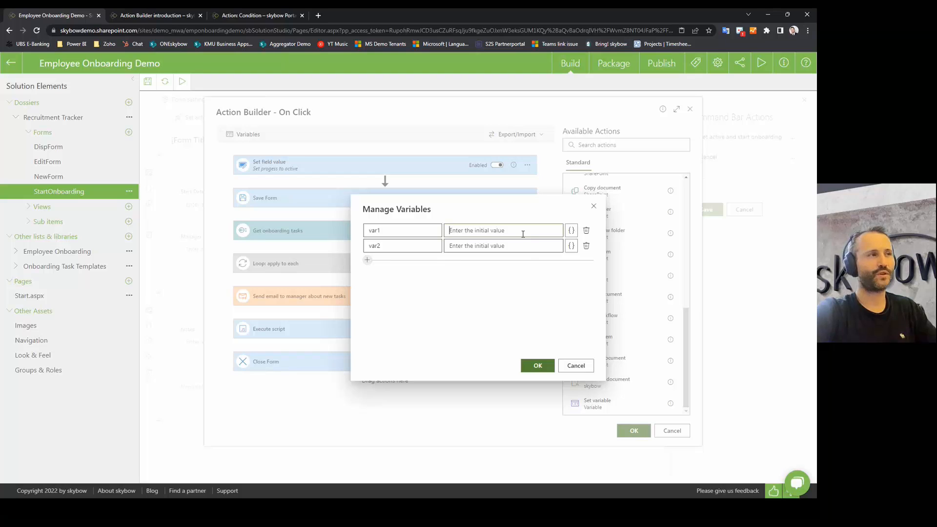
{"action": "left_click", "coordinate": [571, 230]}
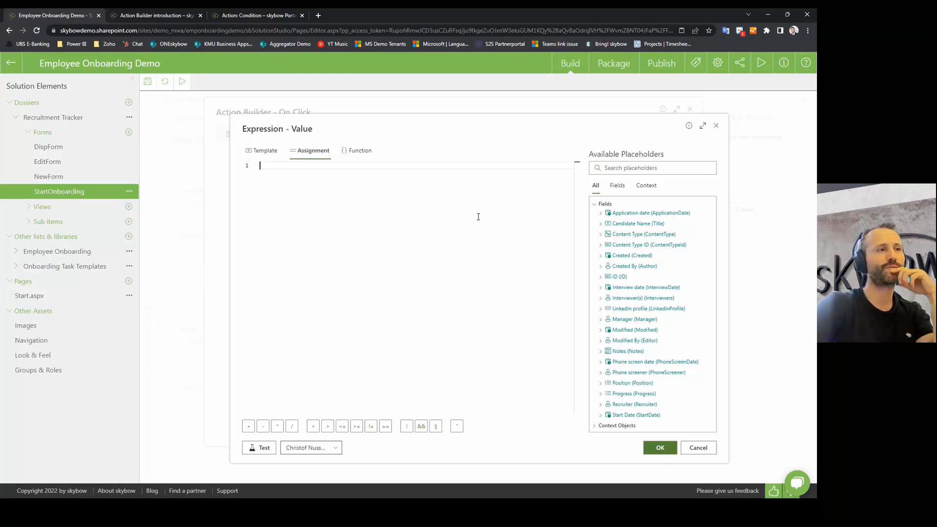
{"action": "left_click", "coordinate": [698, 448]}
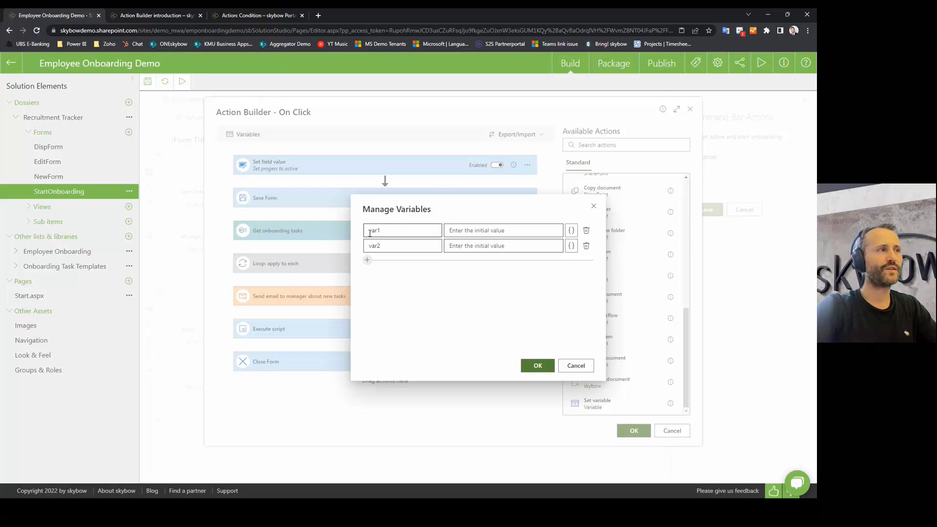
{"action": "left_click", "coordinate": [384, 246]}
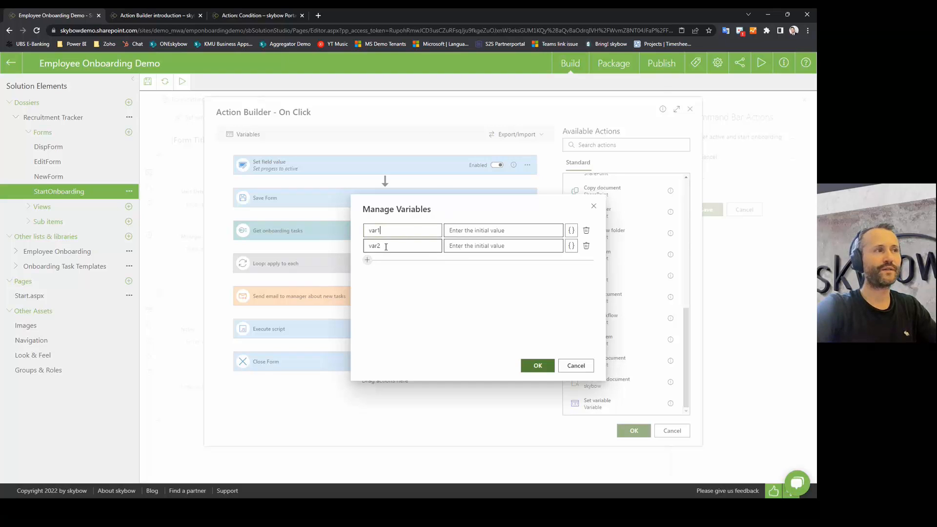
{"action": "left_click", "coordinate": [539, 366]}
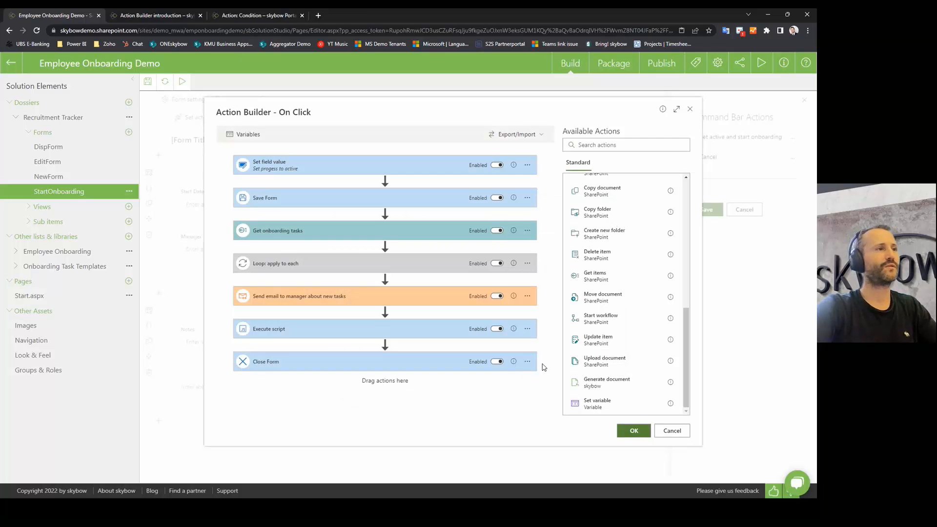
Step: Add a Set variable step after Get onboarding tasks assigning var1 the value asdsaf
{"action": "left_click", "coordinate": [602, 145]}
{"action": "type", "text": "set"}
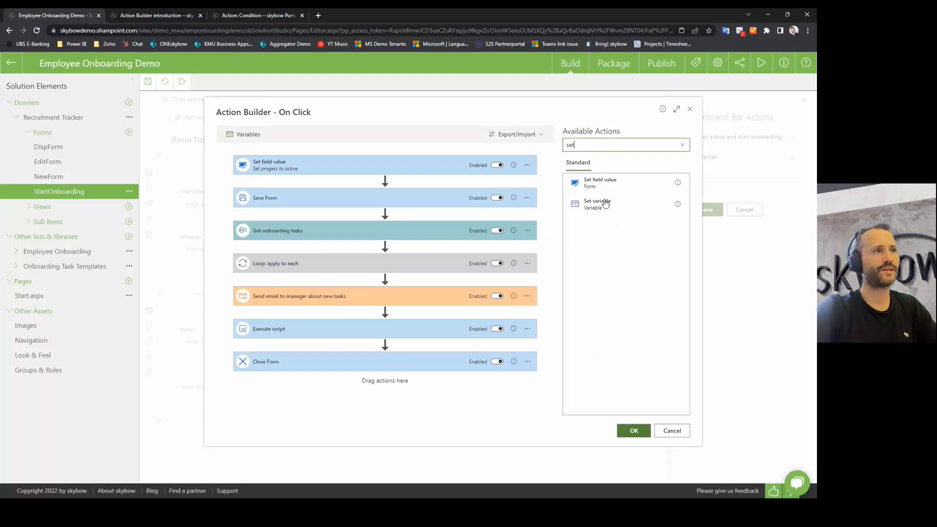
{"action": "left_click_drag", "start_coordinate": [614, 209], "coordinate": [351, 249]}
{"action": "left_click", "coordinate": [326, 287]}
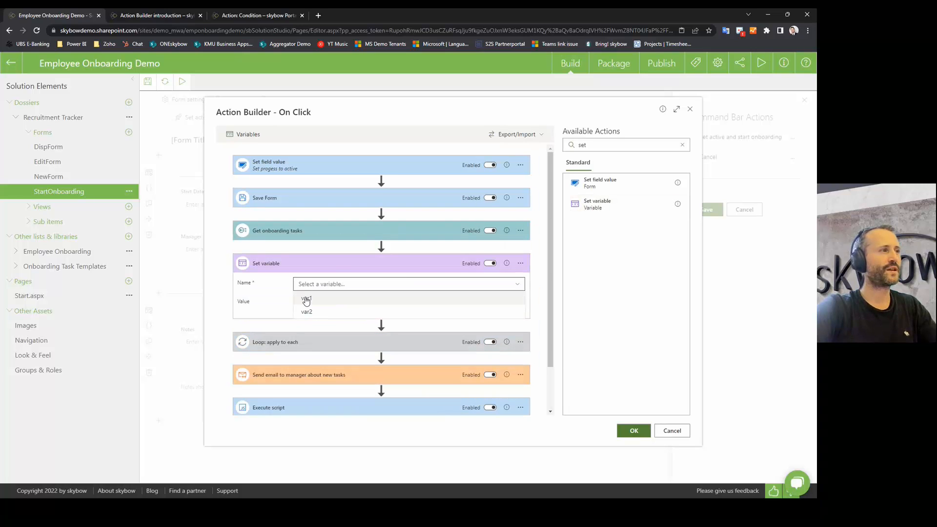
{"action": "left_click", "coordinate": [310, 299]}
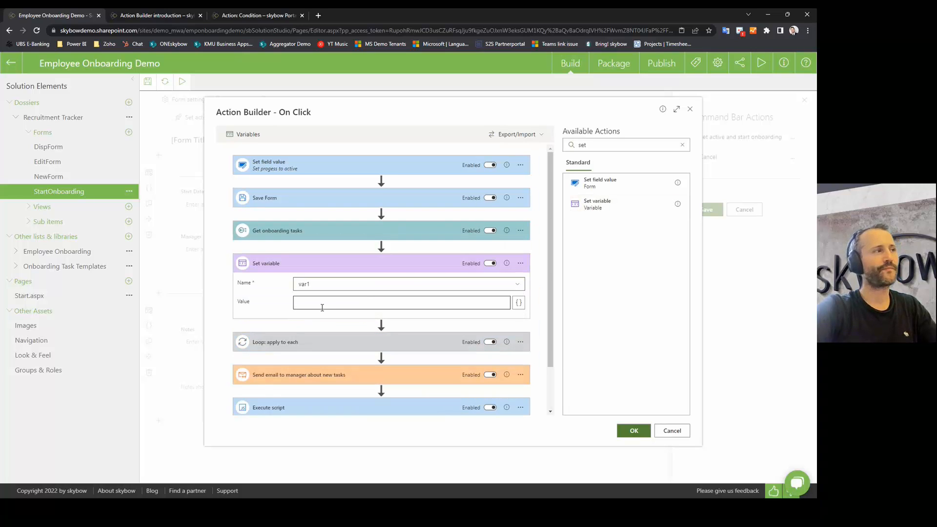
{"action": "left_click", "coordinate": [337, 305]}
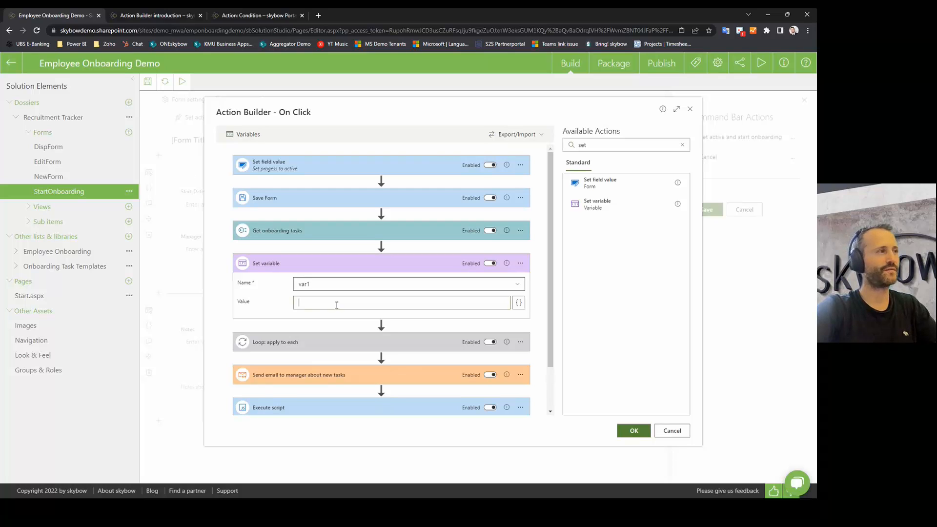
{"action": "type", "text": "asdsaf"}
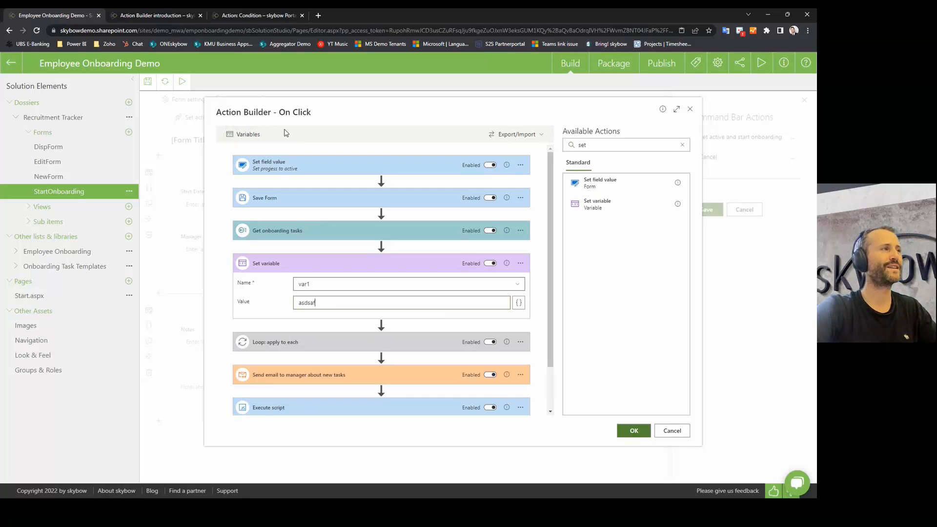
{"action": "left_click", "coordinate": [519, 303]}
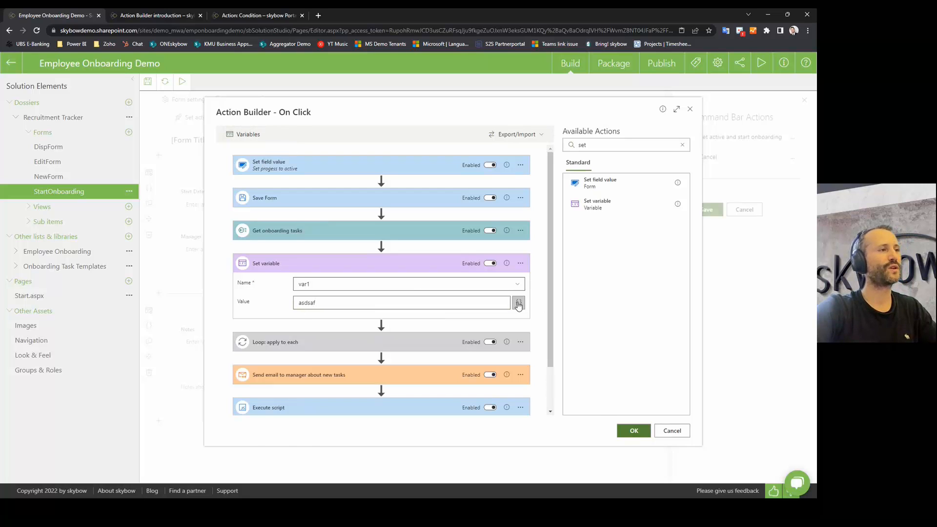
{"action": "key", "text": "ctrl+a"}
{"action": "key", "text": "BackSpace"}
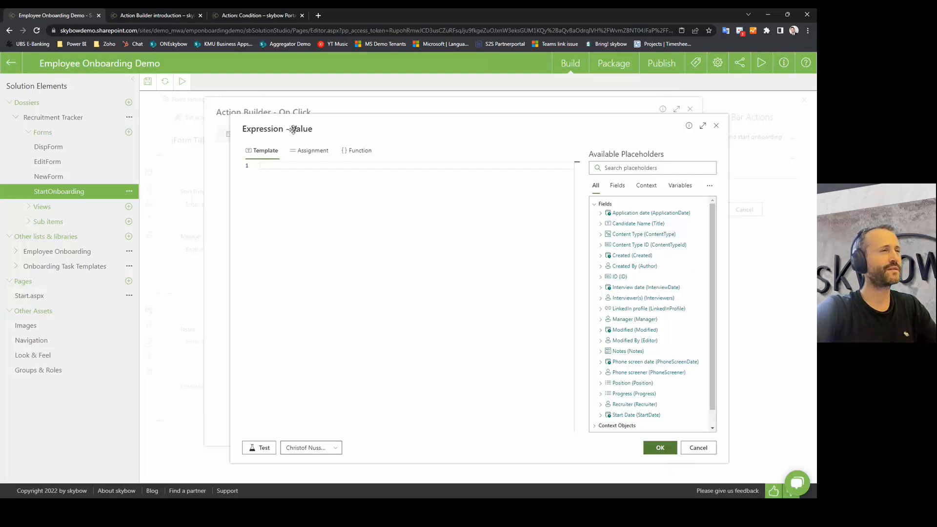
{"action": "scroll", "coordinate": [596, 391], "scroll_direction": "down", "scroll_amount": 1}
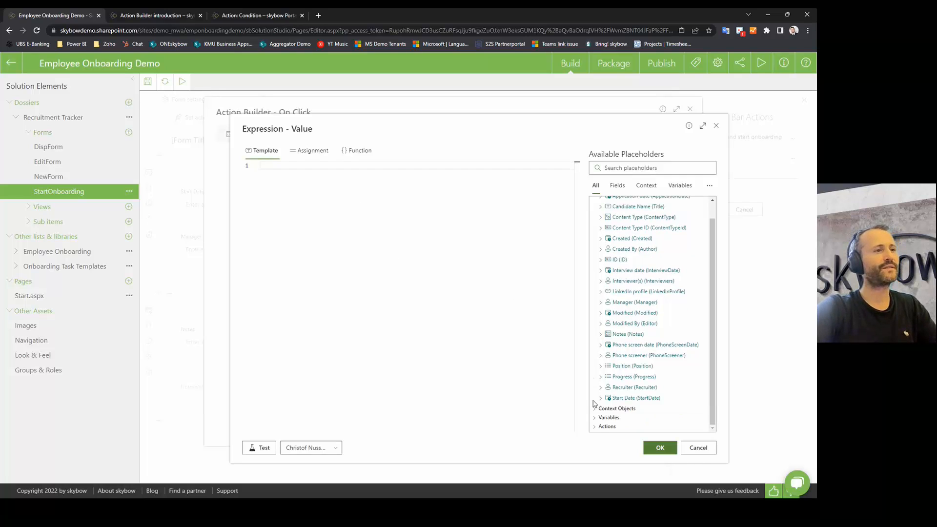
{"action": "left_click", "coordinate": [595, 427]}
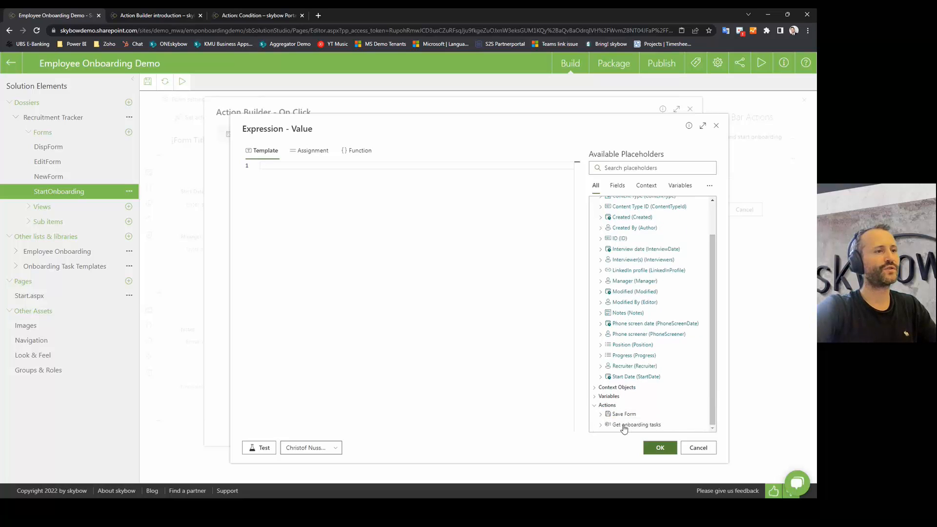
{"action": "left_click", "coordinate": [600, 415]}
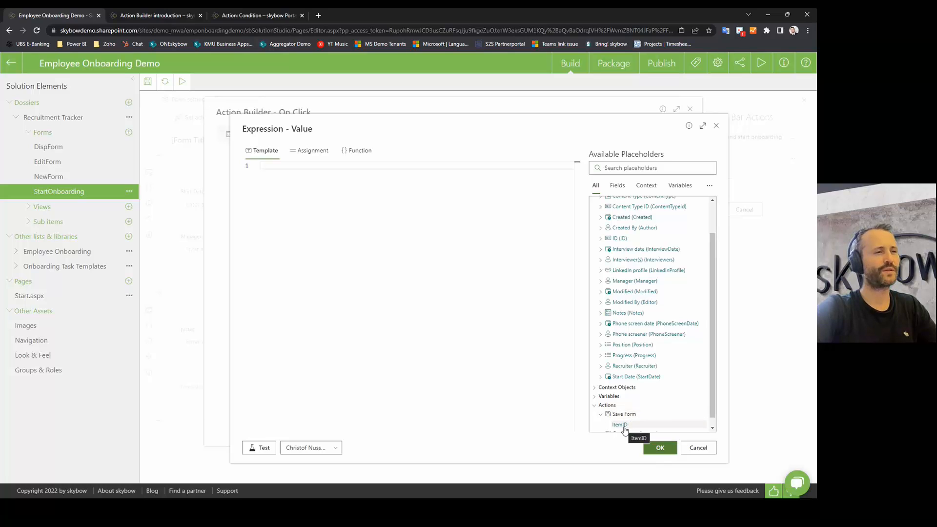
{"action": "scroll", "coordinate": [621, 425], "scroll_direction": "down", "scroll_amount": 1}
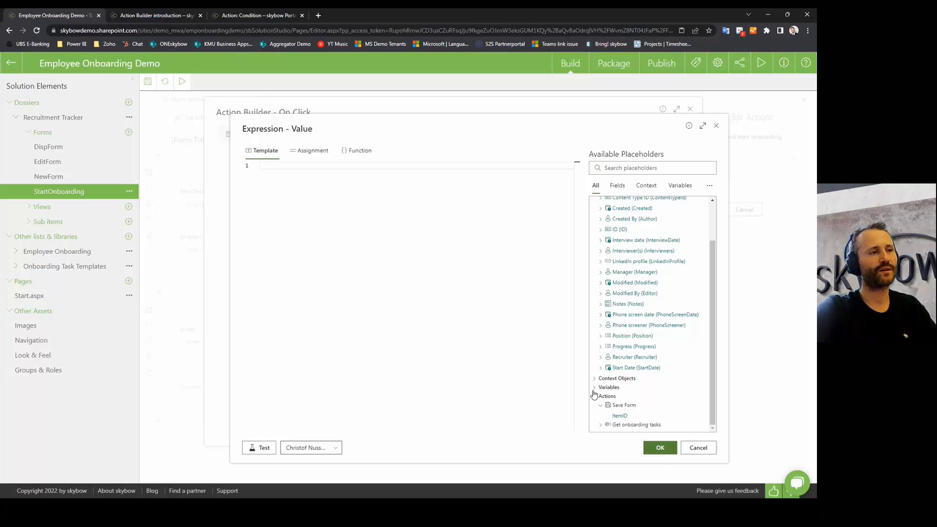
{"action": "left_click", "coordinate": [601, 425]}
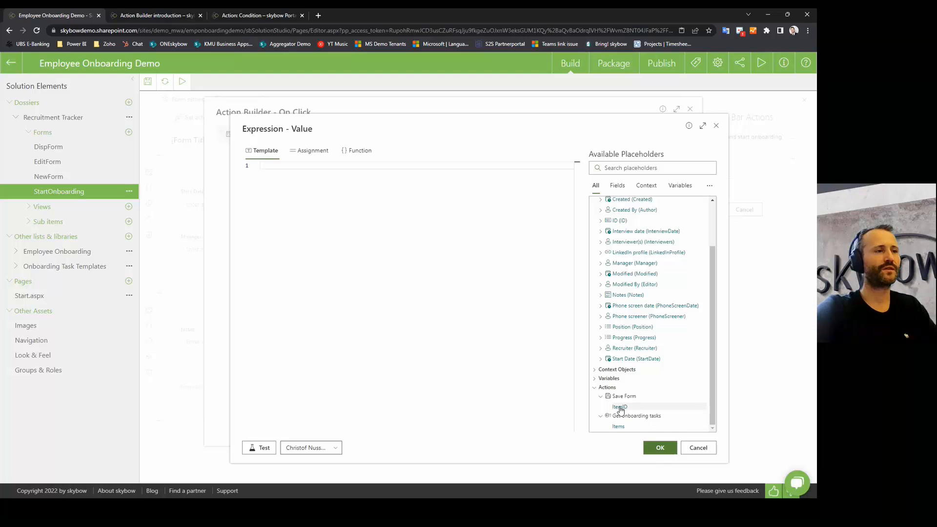
{"action": "double_click", "coordinate": [621, 408]}
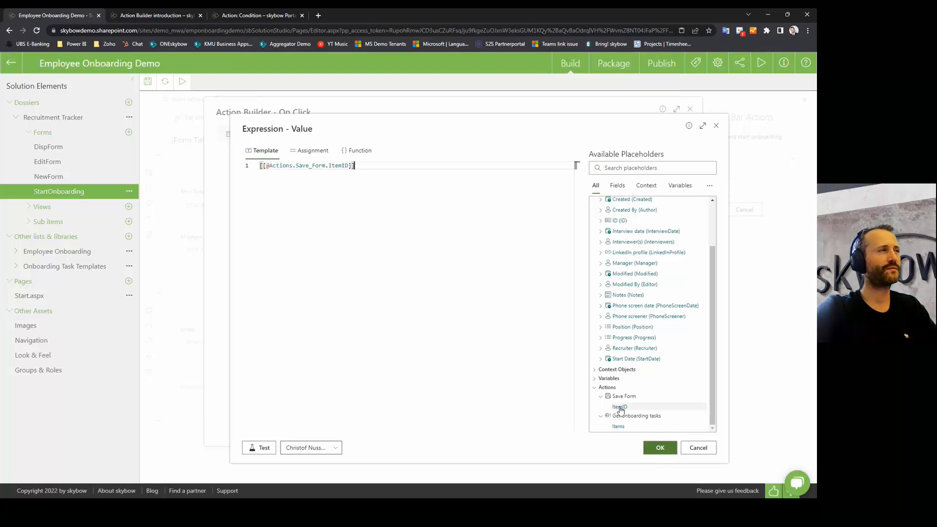
{"action": "left_click", "coordinate": [660, 450]}
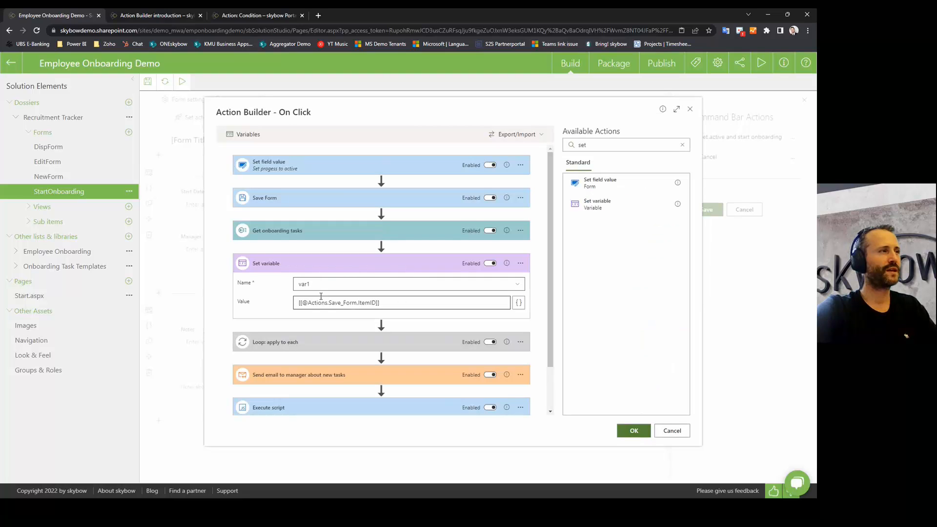
Step: Try adding var1 to the Loop's iterating array expression, then cancel without changes
{"action": "left_click", "coordinate": [303, 284]}
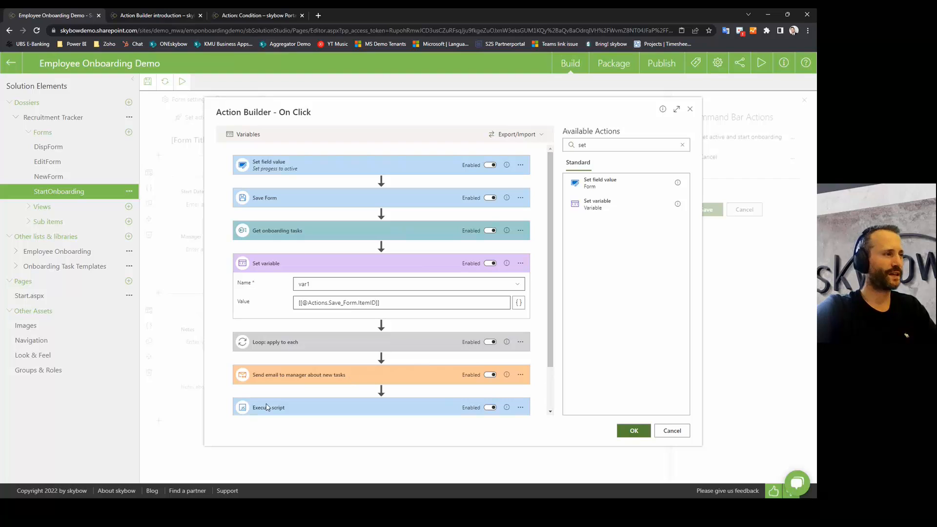
{"action": "left_click", "coordinate": [284, 343]}
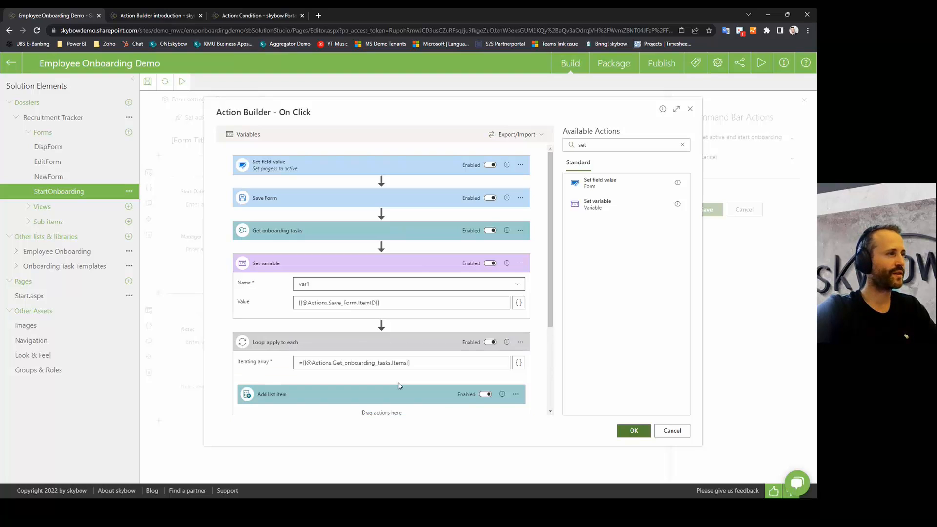
{"action": "left_click", "coordinate": [519, 364]}
{"action": "scroll", "coordinate": [598, 396], "scroll_direction": "down", "scroll_amount": 3}
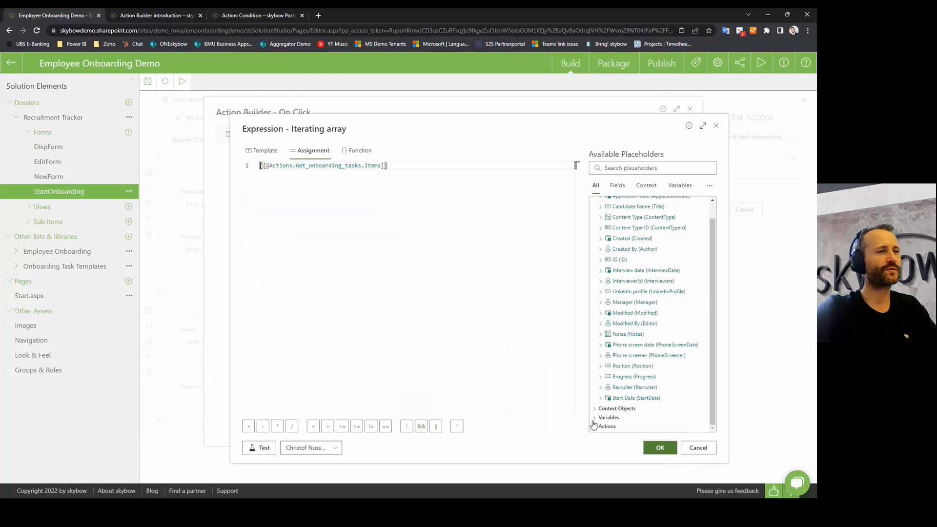
{"action": "left_click", "coordinate": [595, 427]}
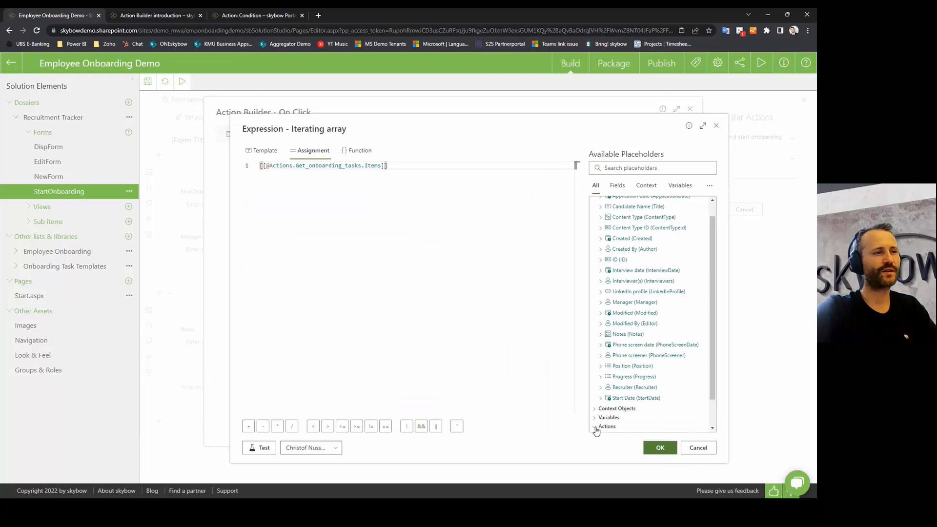
{"action": "left_click", "coordinate": [598, 418]}
{"action": "scroll", "coordinate": [598, 419], "scroll_direction": "down", "scroll_amount": 1}
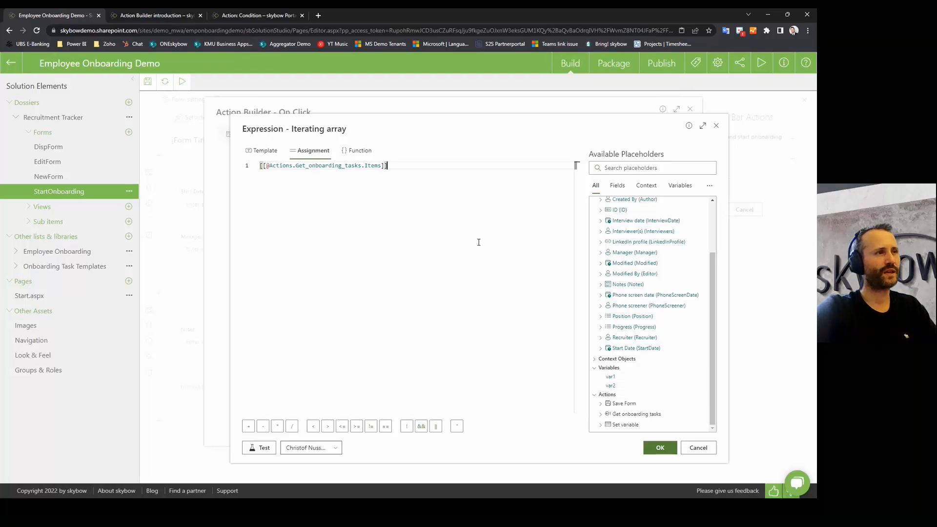
{"action": "left_click", "coordinate": [610, 376]}
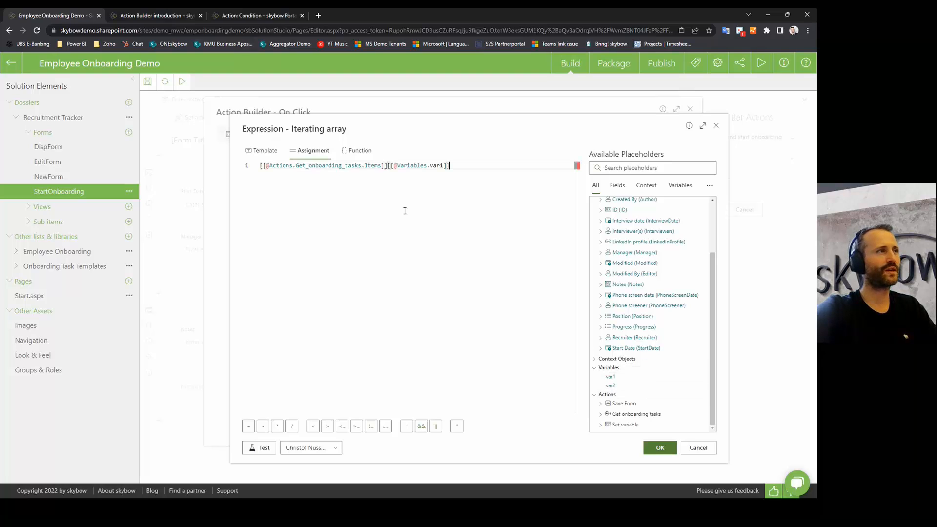
{"action": "left_click_drag", "start_coordinate": [388, 166], "coordinate": [474, 167]}
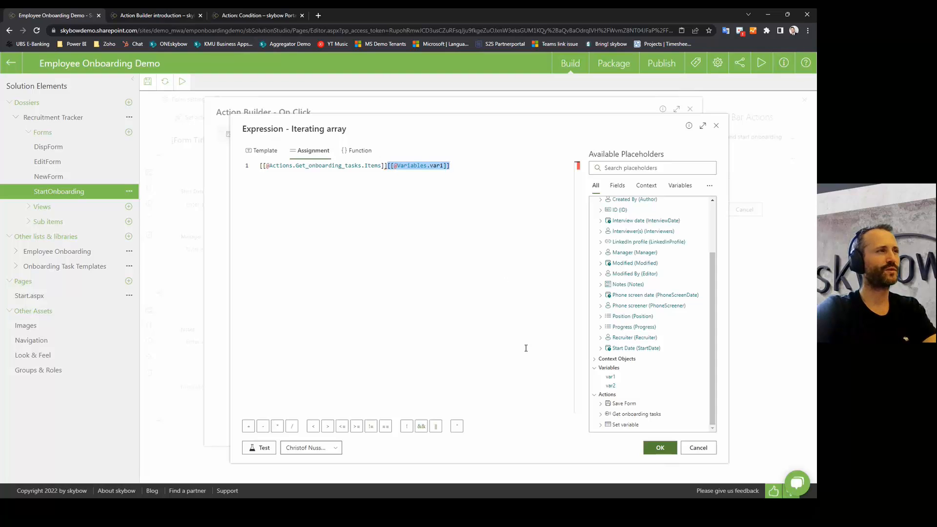
{"action": "key", "text": "BackSpace"}
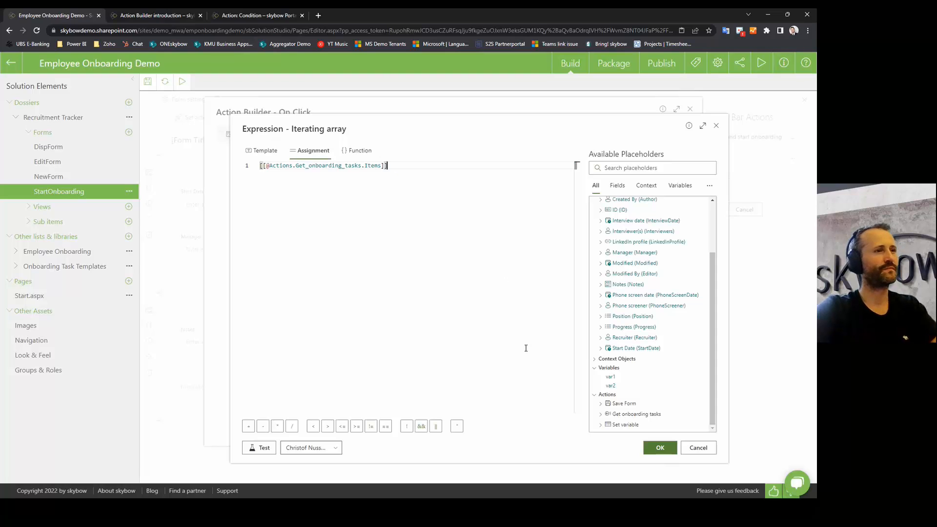
{"action": "left_click", "coordinate": [693, 449]}
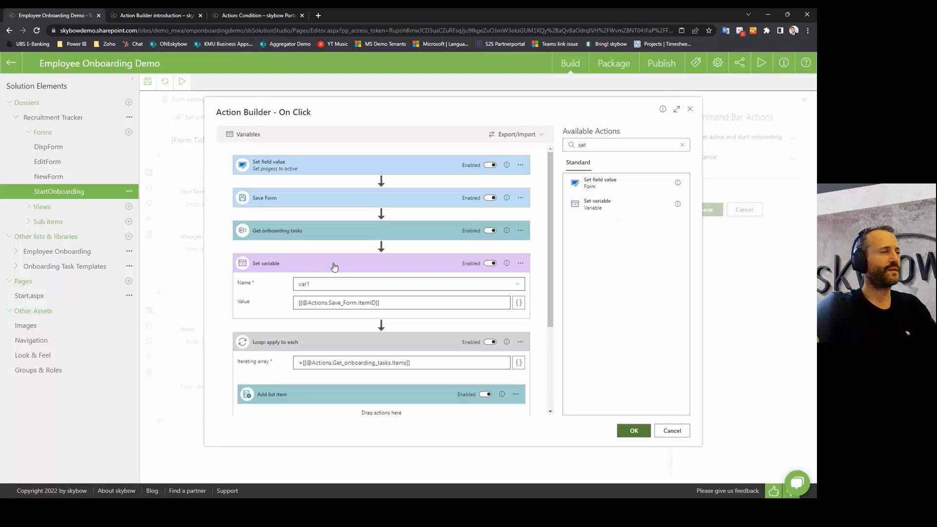
Step: Delete the Set variable step and collapse the Loop
{"action": "left_click", "coordinate": [520, 264]}
{"action": "left_click", "coordinate": [532, 319]}
{"action": "left_click", "coordinate": [485, 315]}
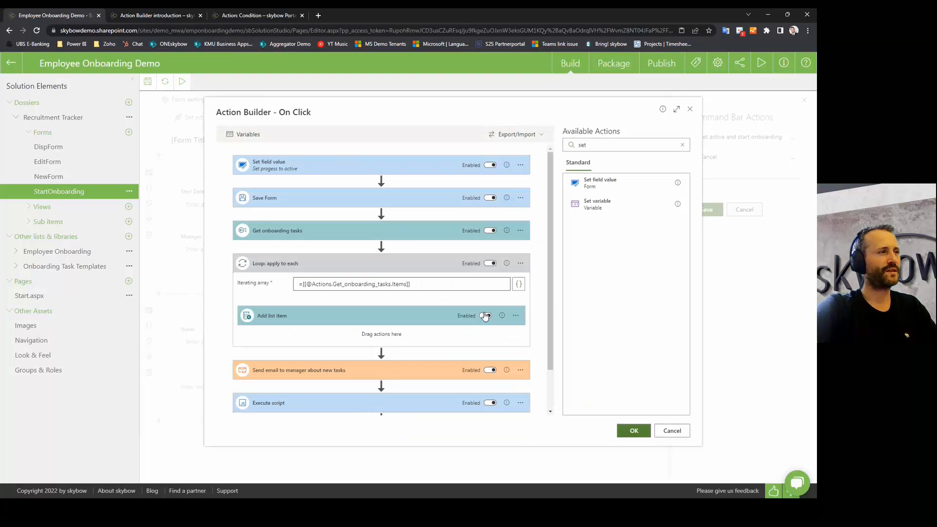
{"action": "left_click", "coordinate": [344, 265]}
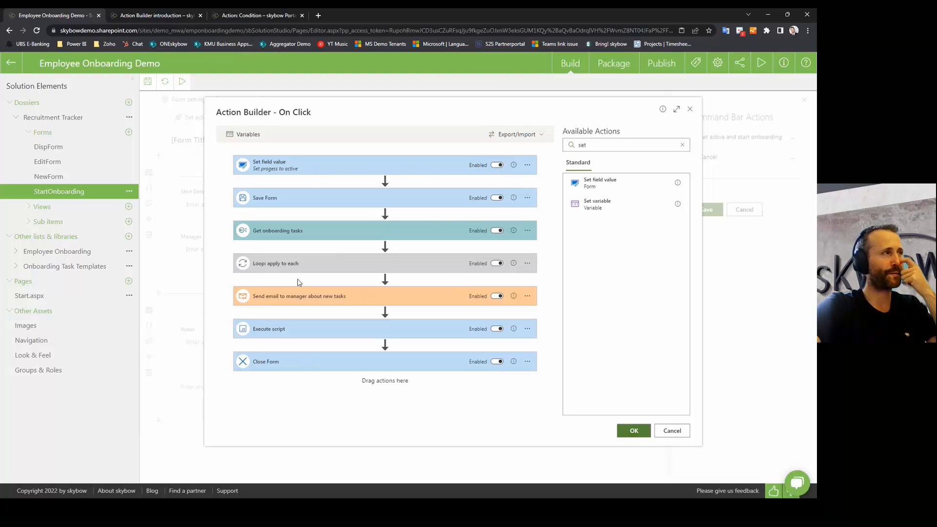
Step: Inspect the Set field value step, which sets Progress to Active, then collapse it
{"action": "left_click", "coordinate": [323, 169]}
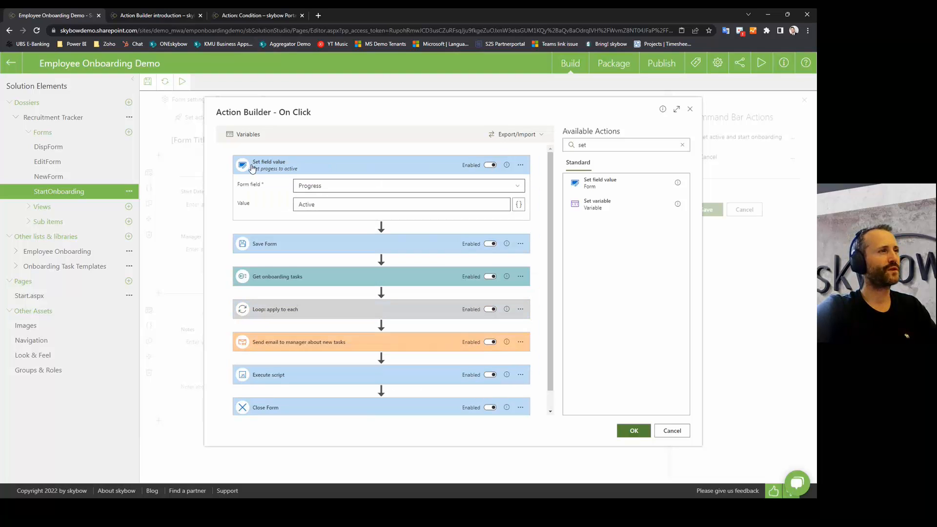
{"action": "left_click", "coordinate": [682, 144]}
{"action": "scroll", "coordinate": [601, 375], "scroll_direction": "down", "scroll_amount": 1}
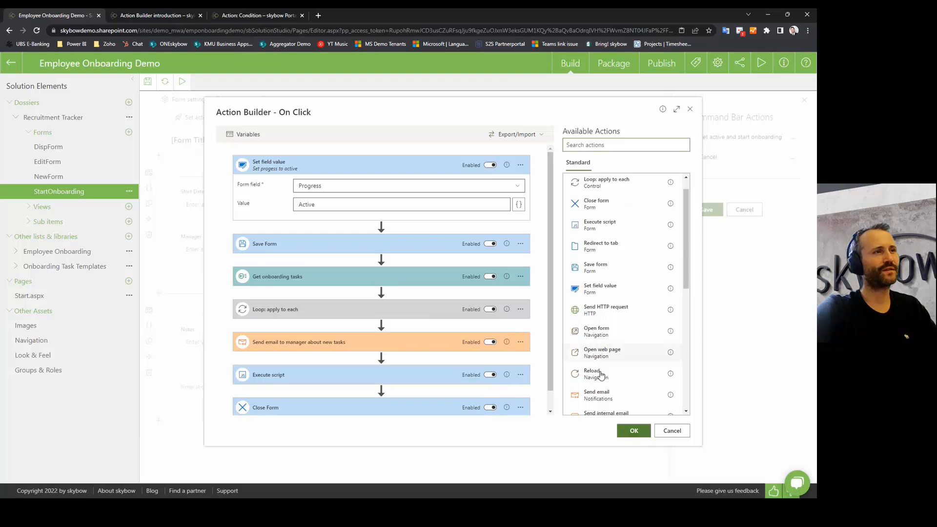
{"action": "scroll", "coordinate": [603, 362], "scroll_direction": "down", "scroll_amount": 4}
{"action": "scroll", "coordinate": [611, 310], "scroll_direction": "up", "scroll_amount": 5}
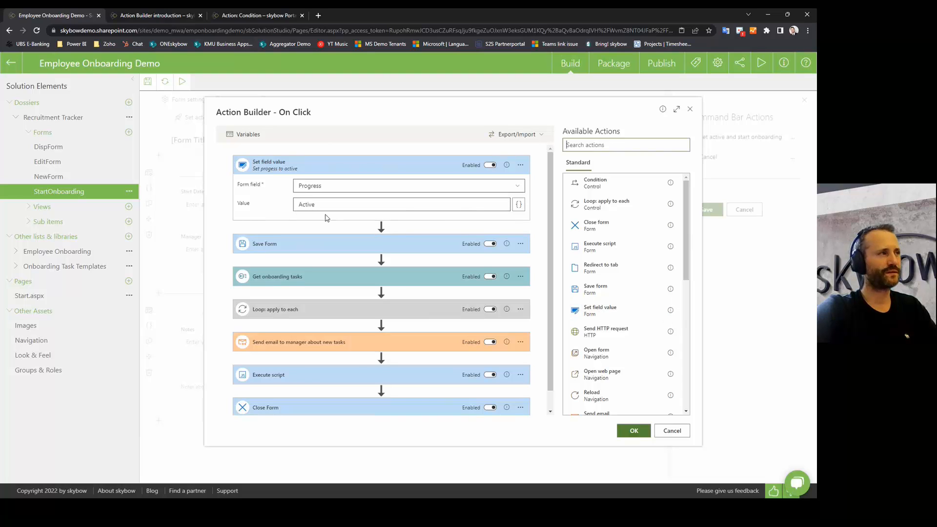
{"action": "left_click", "coordinate": [326, 189]}
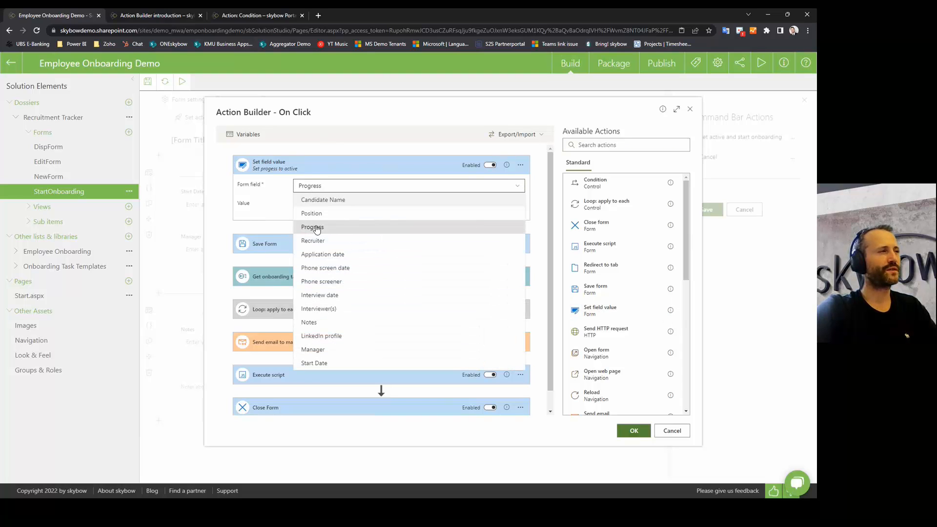
{"action": "left_click", "coordinate": [255, 188]}
{"action": "left_click_drag", "start_coordinate": [328, 205], "coordinate": [265, 205]}
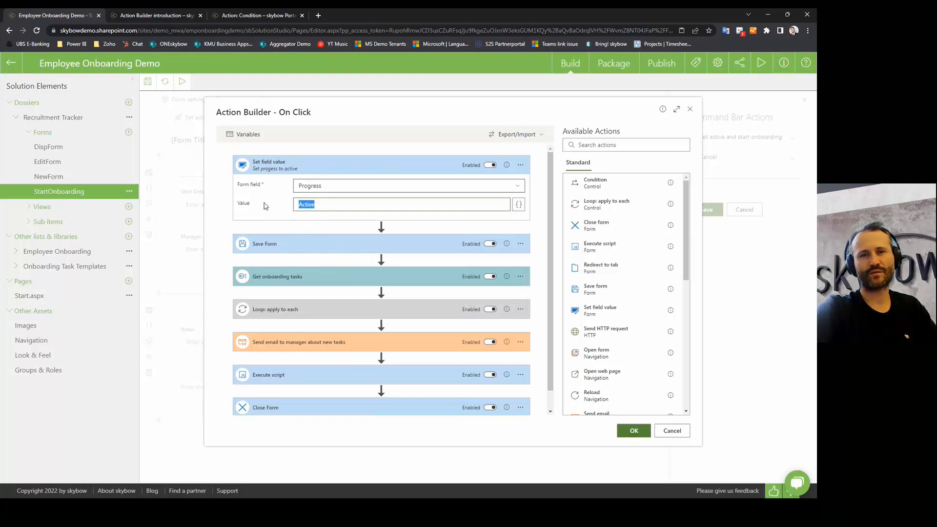
{"action": "left_click", "coordinate": [316, 166]}
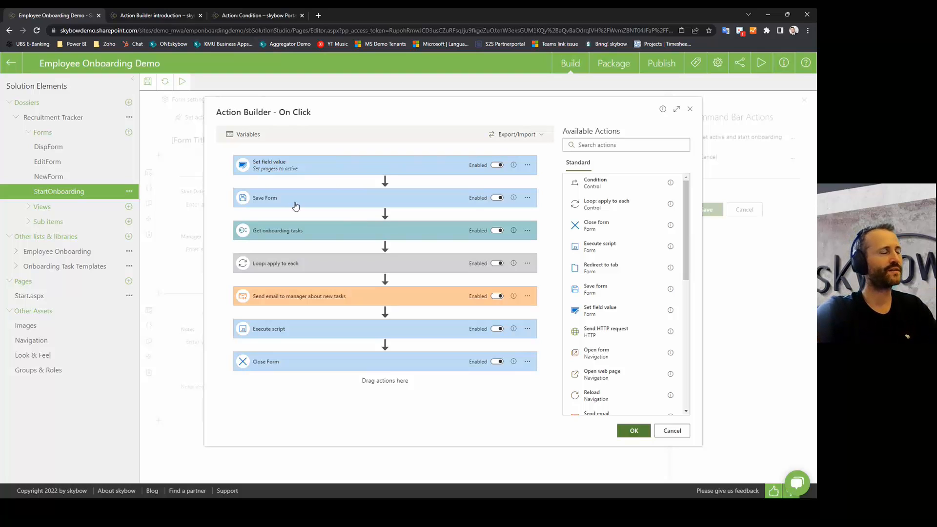
Step: Expand Get onboarding tasks, keep Onboarding Task Templates as its library, and open its query
{"action": "left_click", "coordinate": [340, 234]}
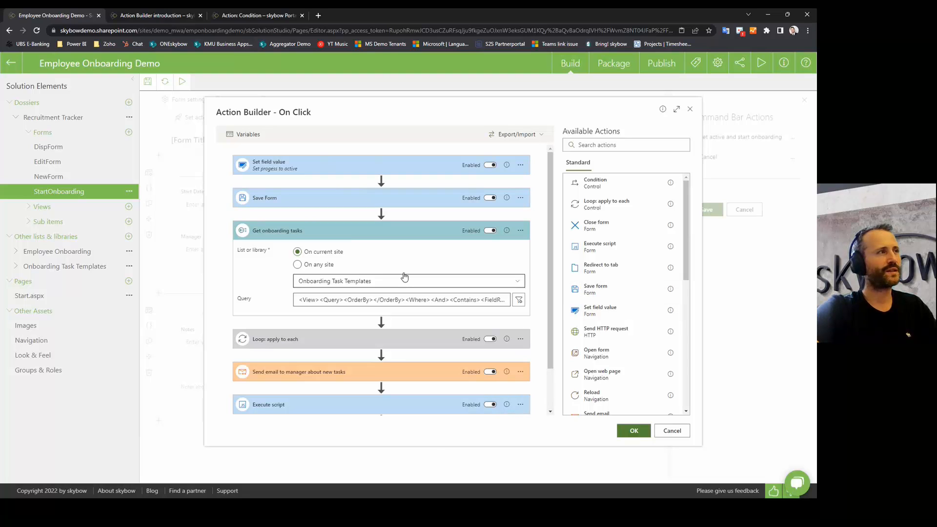
{"action": "scroll", "coordinate": [597, 319], "scroll_direction": "down", "scroll_amount": 5}
{"action": "scroll", "coordinate": [596, 266], "scroll_direction": "down", "scroll_amount": 1}
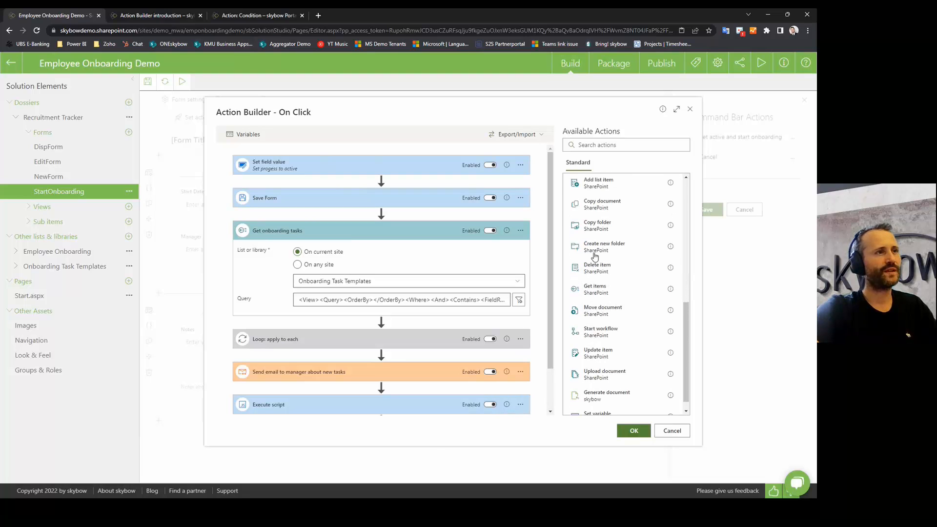
{"action": "scroll", "coordinate": [576, 211], "scroll_direction": "up", "scroll_amount": 1}
{"action": "scroll", "coordinate": [605, 311], "scroll_direction": "down", "scroll_amount": 2}
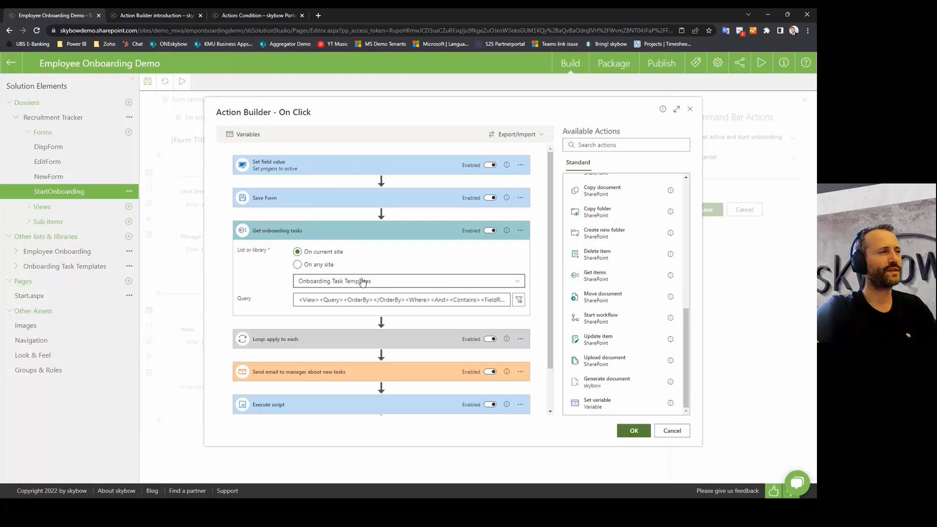
{"action": "left_click", "coordinate": [378, 281]}
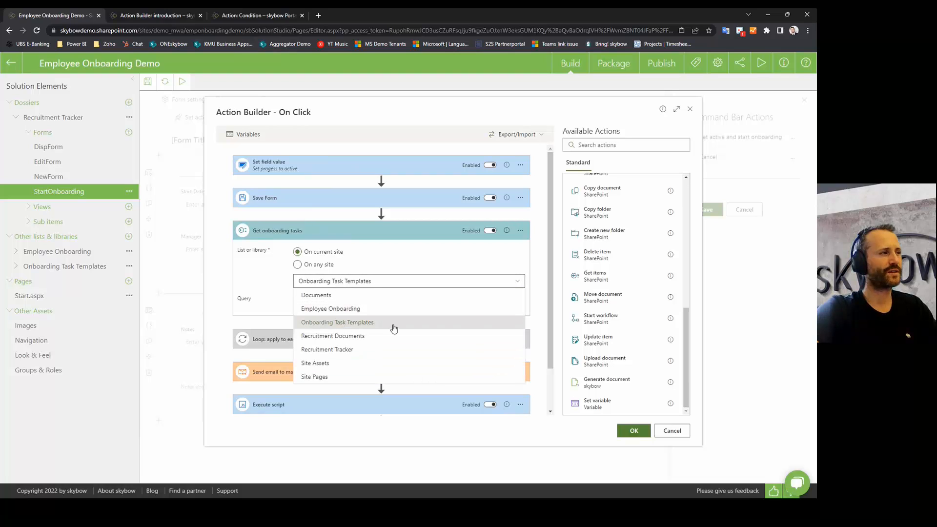
{"action": "left_click", "coordinate": [313, 322]}
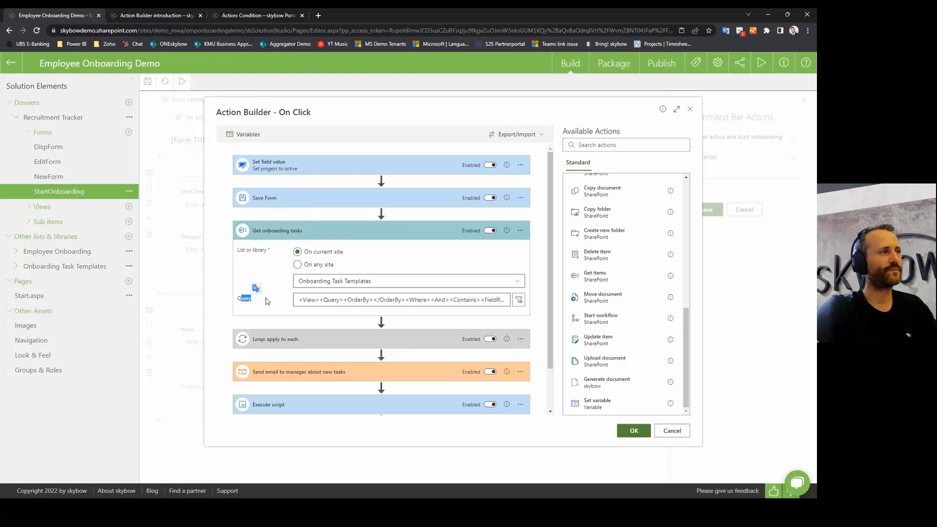
{"action": "left_click", "coordinate": [519, 299]}
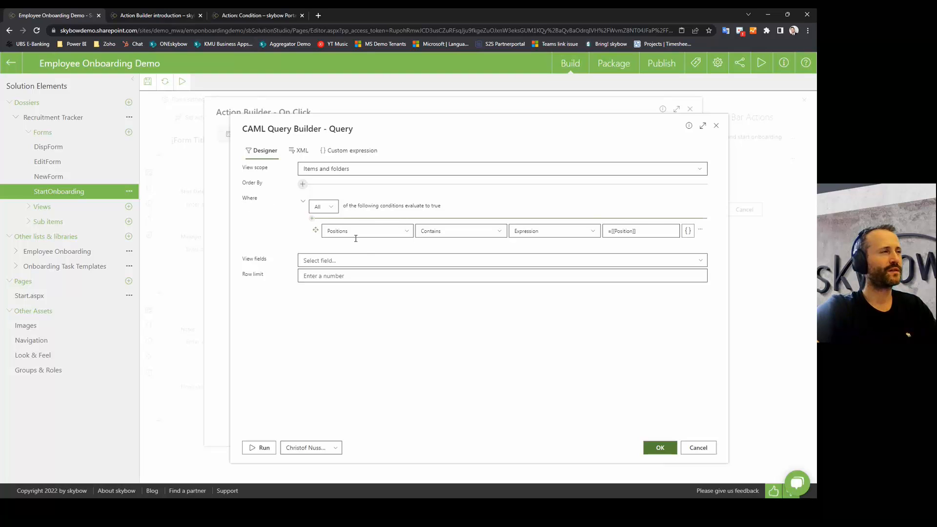
{"action": "left_click", "coordinate": [312, 218]}
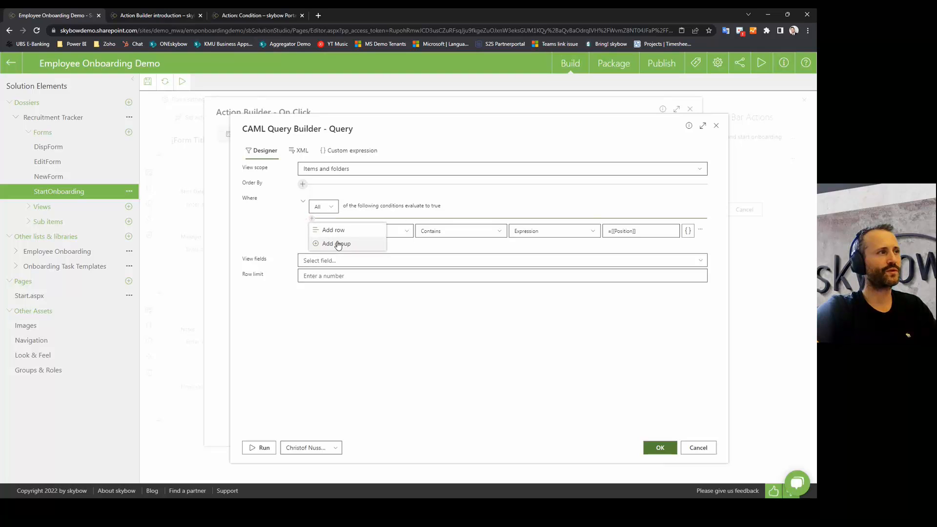
{"action": "left_click", "coordinate": [336, 232]}
{"action": "left_click", "coordinate": [312, 219]}
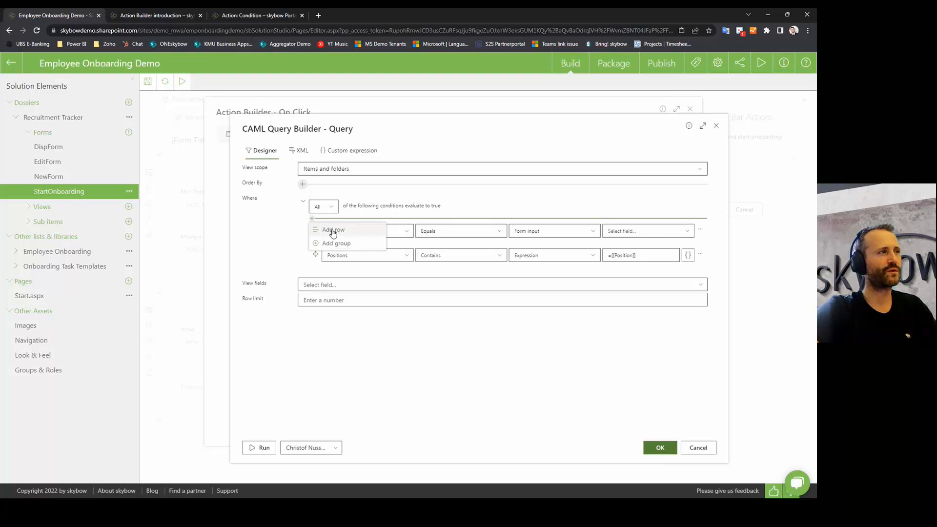
{"action": "left_click", "coordinate": [336, 232]}
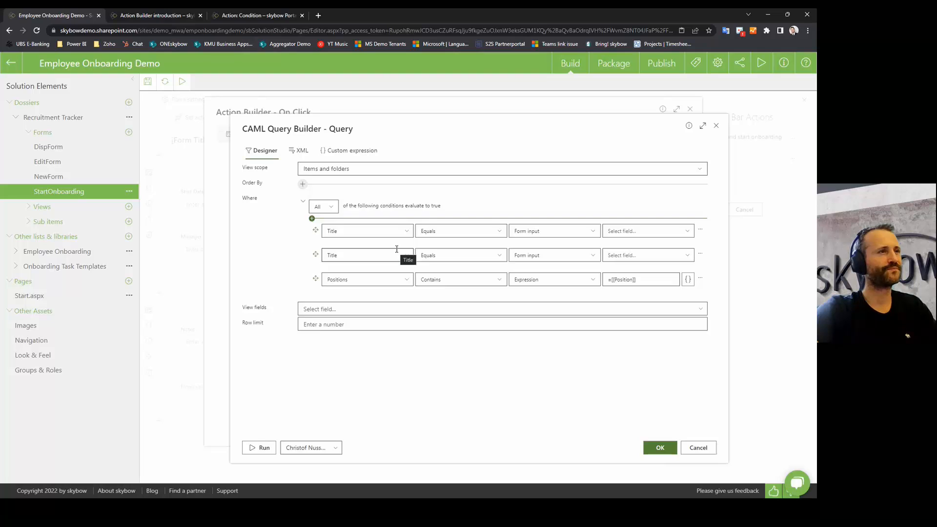
{"action": "left_click", "coordinate": [700, 232]}
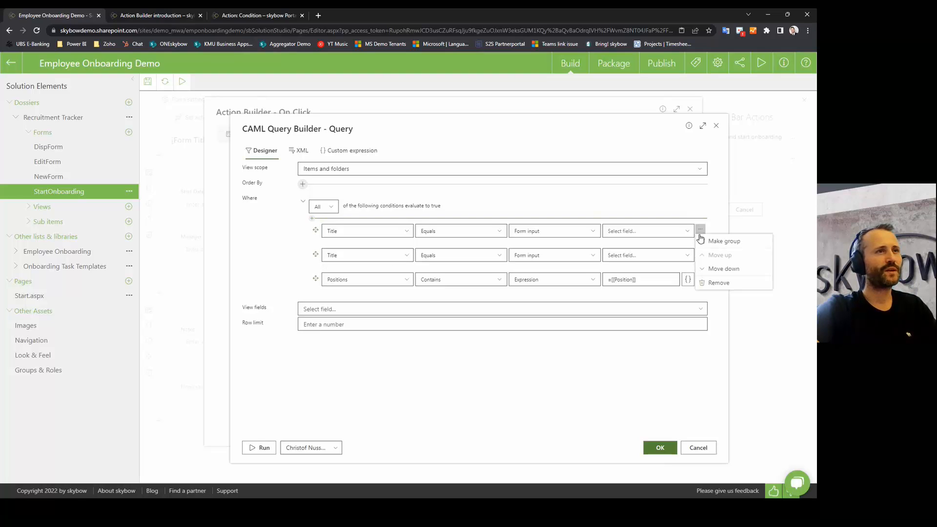
{"action": "left_click", "coordinate": [718, 283]}
{"action": "left_click", "coordinate": [498, 308]}
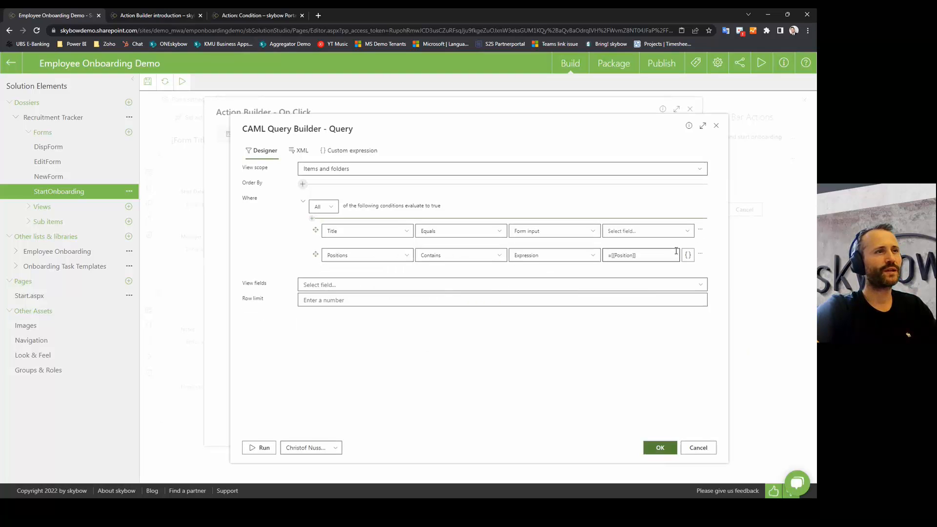
{"action": "left_click", "coordinate": [700, 229]}
{"action": "left_click", "coordinate": [718, 283]}
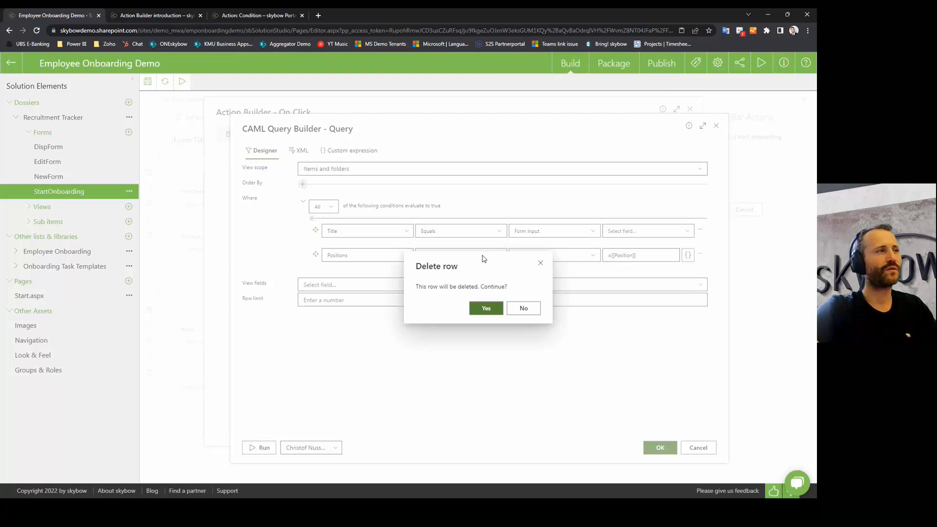
{"action": "left_click", "coordinate": [483, 308]}
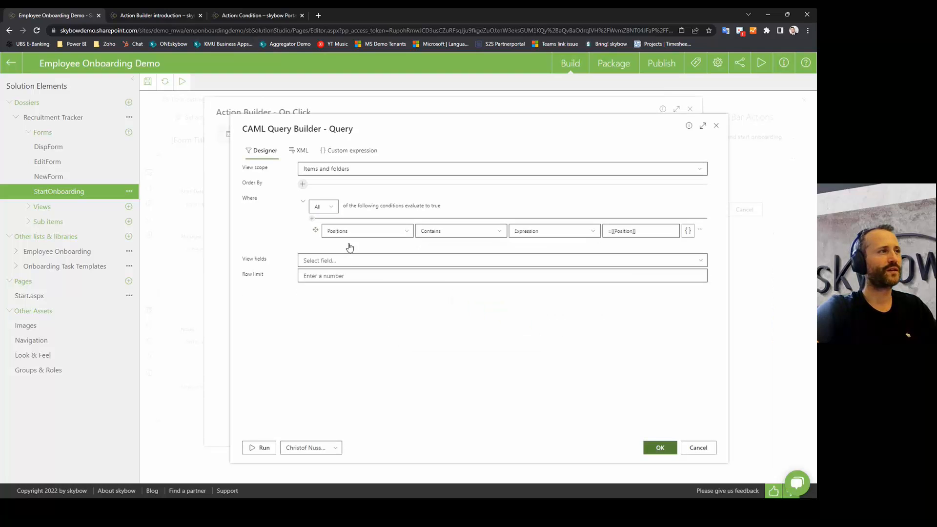
{"action": "left_click", "coordinate": [407, 231]}
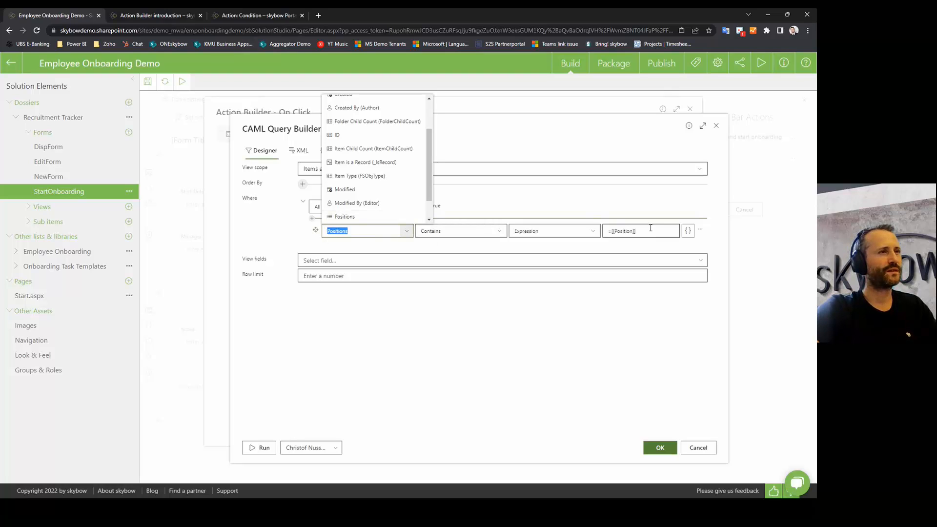
{"action": "left_click_drag", "start_coordinate": [651, 230], "coordinate": [611, 234]}
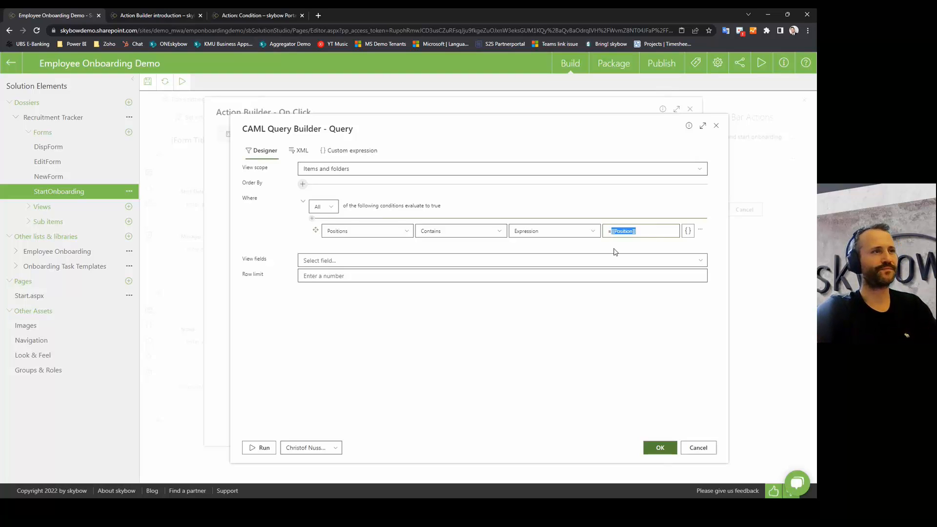
Step: Open the condition value's expression editor and check the candidate's Position, Designer, in SharePoint
{"action": "left_click", "coordinate": [688, 231]}
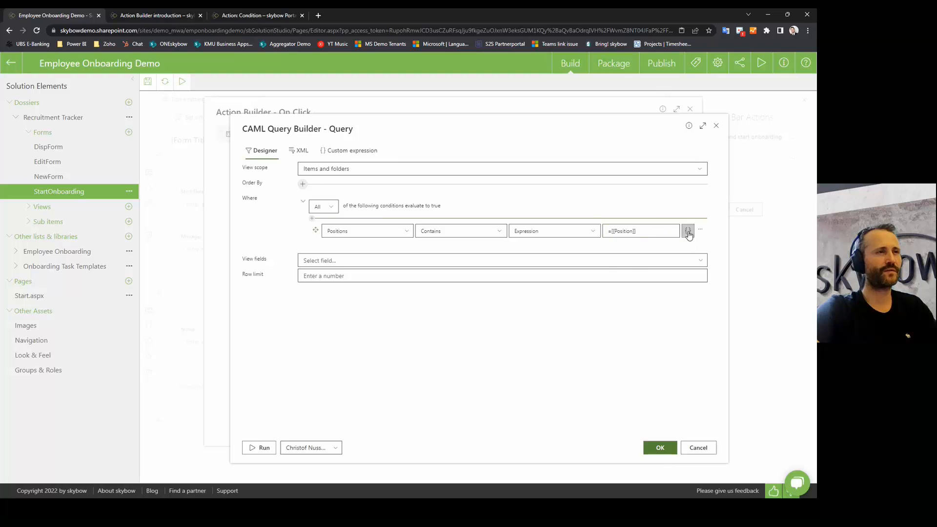
{"action": "scroll", "coordinate": [624, 366], "scroll_direction": "down", "scroll_amount": 1}
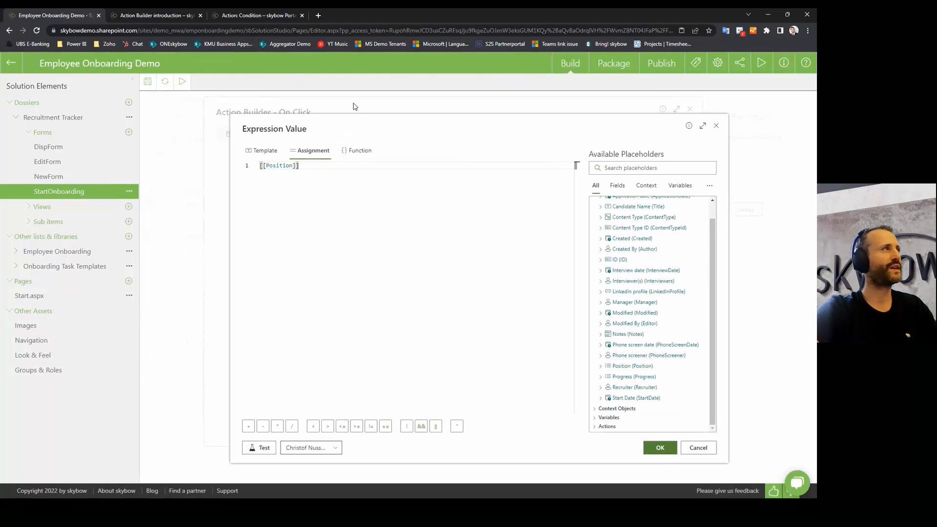
{"action": "left_click", "coordinate": [521, 465]}
{"action": "left_click", "coordinate": [523, 462]}
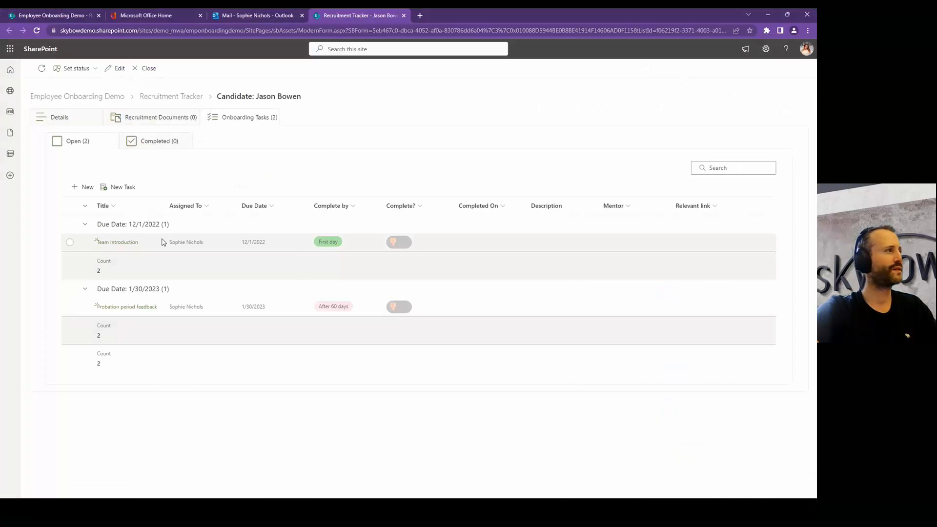
{"action": "left_click", "coordinate": [77, 126]}
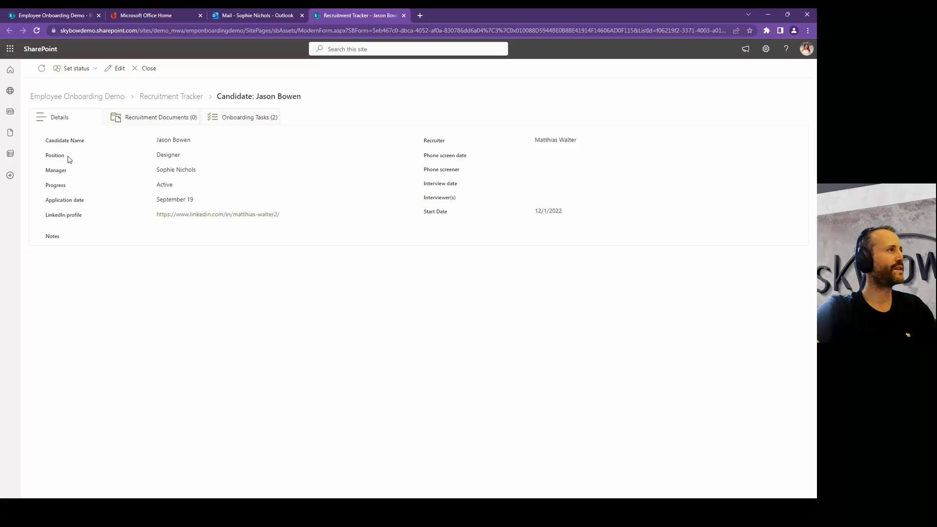
{"action": "left_click_drag", "start_coordinate": [47, 155], "coordinate": [214, 165]}
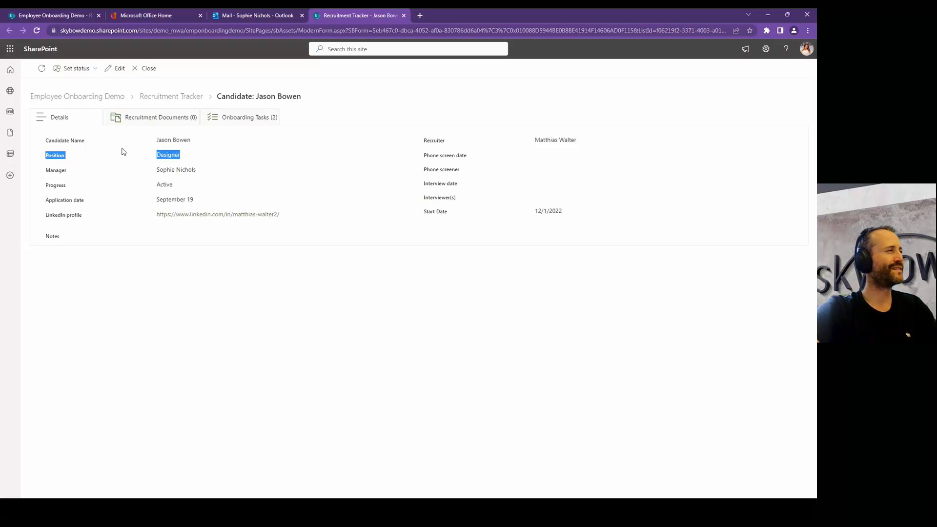
{"action": "double_click", "coordinate": [167, 155]}
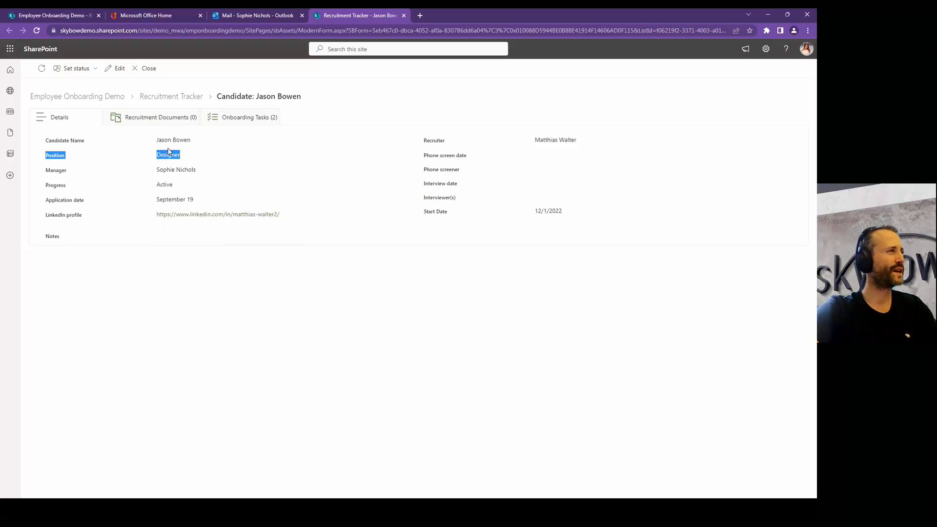
Step: Back in the expression editor, select the whole [[Position]] expression
{"action": "left_click", "coordinate": [290, 203]}
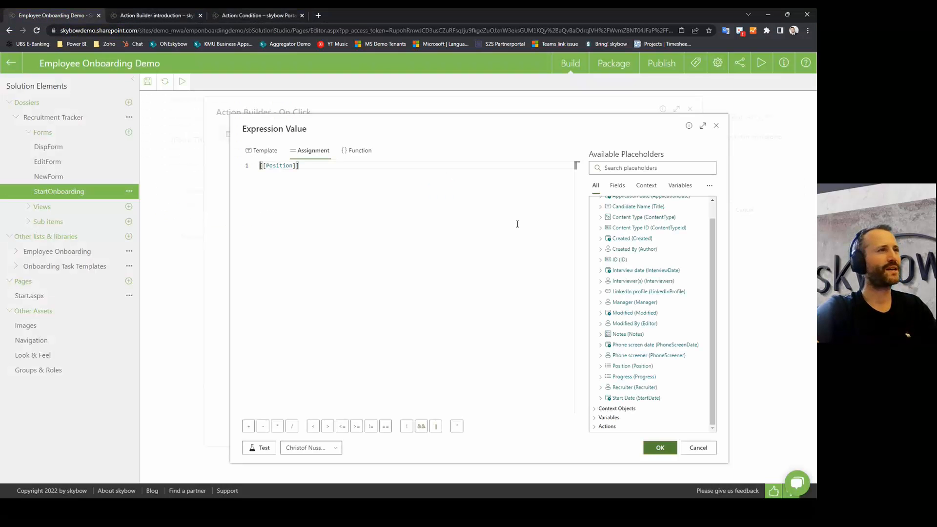
{"action": "double_click", "coordinate": [276, 165]}
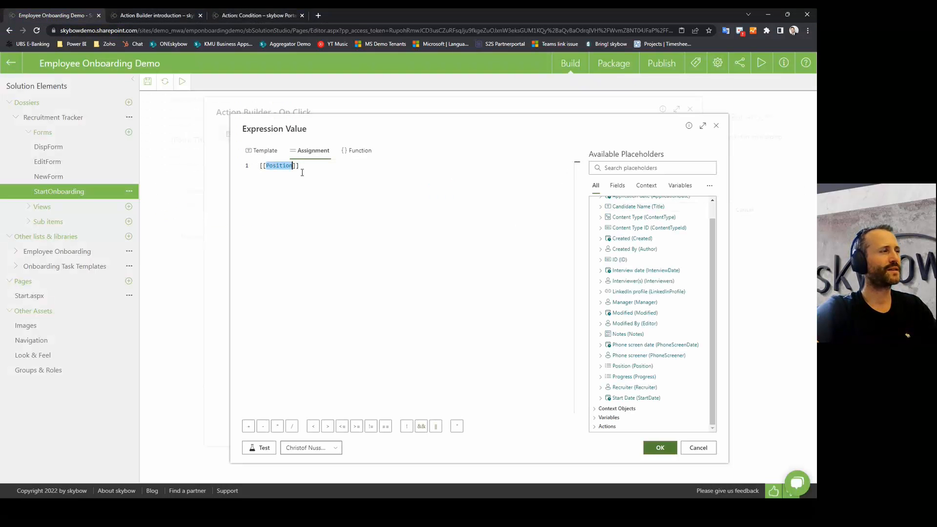
{"action": "key", "text": "ctrl+a"}
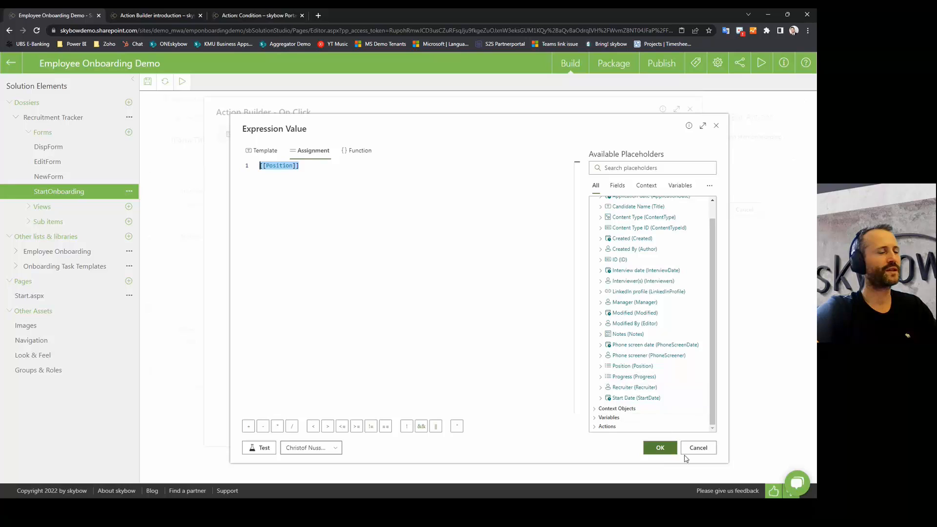
Step: Test [[Position]] against the candidate, confirm it evaluates to Designer, and cancel the editor
{"action": "left_click", "coordinate": [335, 448]}
{"action": "left_click", "coordinate": [303, 431]}
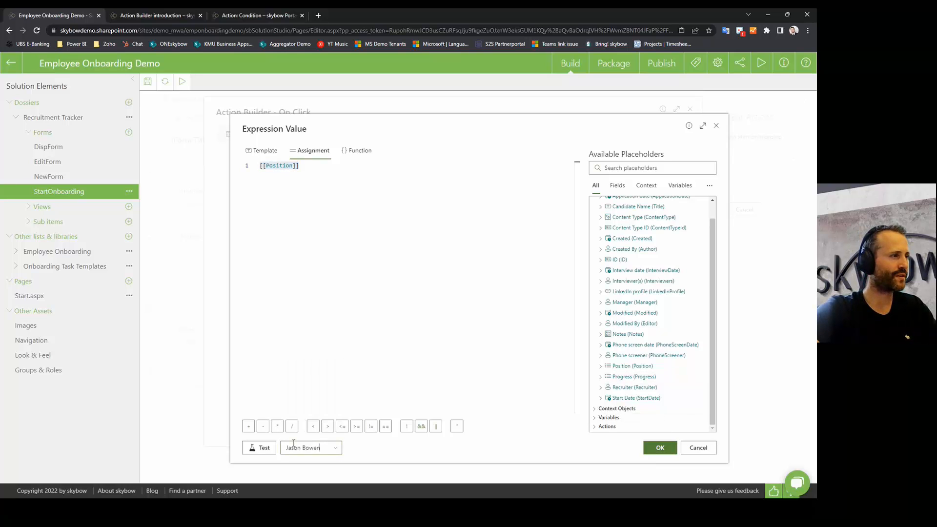
{"action": "left_click", "coordinate": [256, 449]}
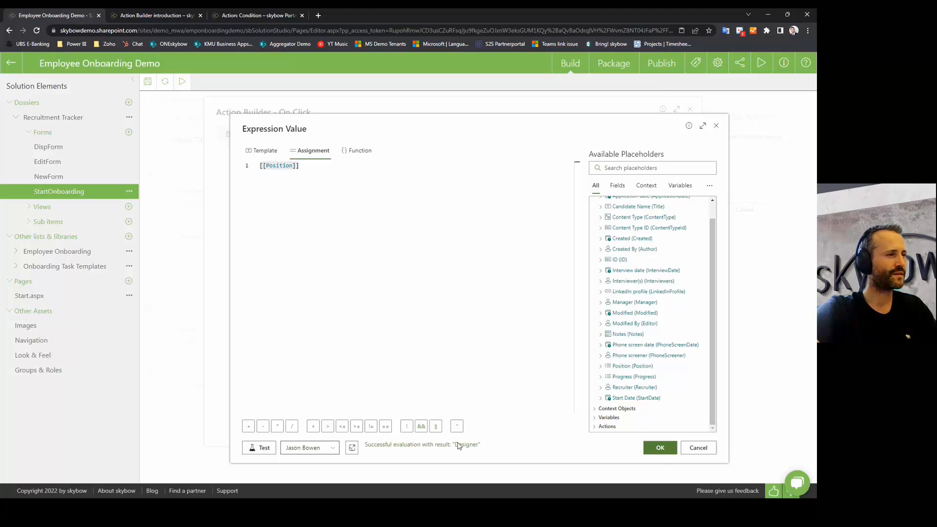
{"action": "left_click_drag", "start_coordinate": [459, 446], "coordinate": [476, 448]}
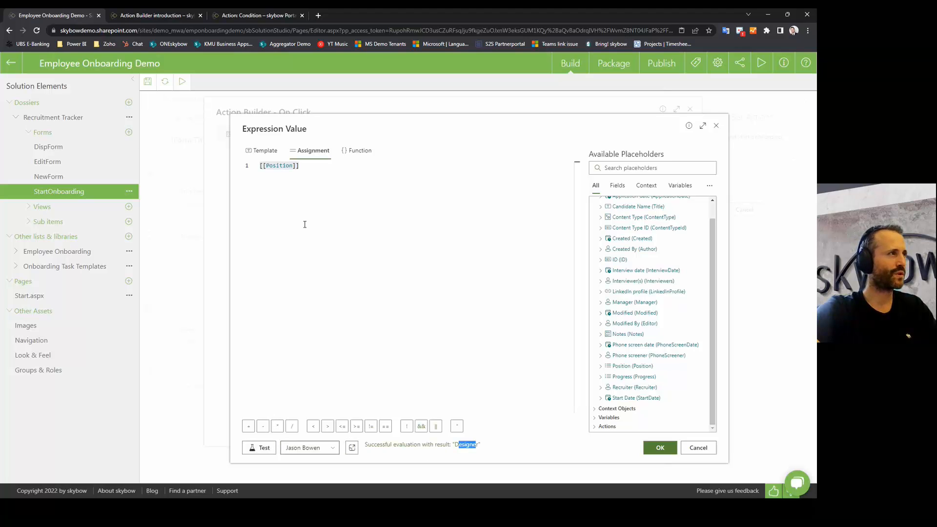
{"action": "left_click_drag", "start_coordinate": [304, 166], "coordinate": [242, 167]}
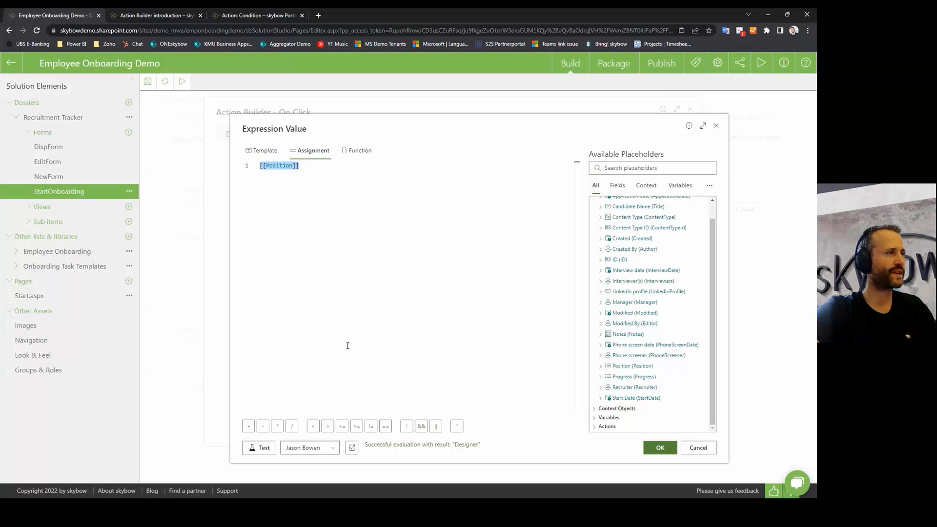
{"action": "left_click", "coordinate": [332, 448]}
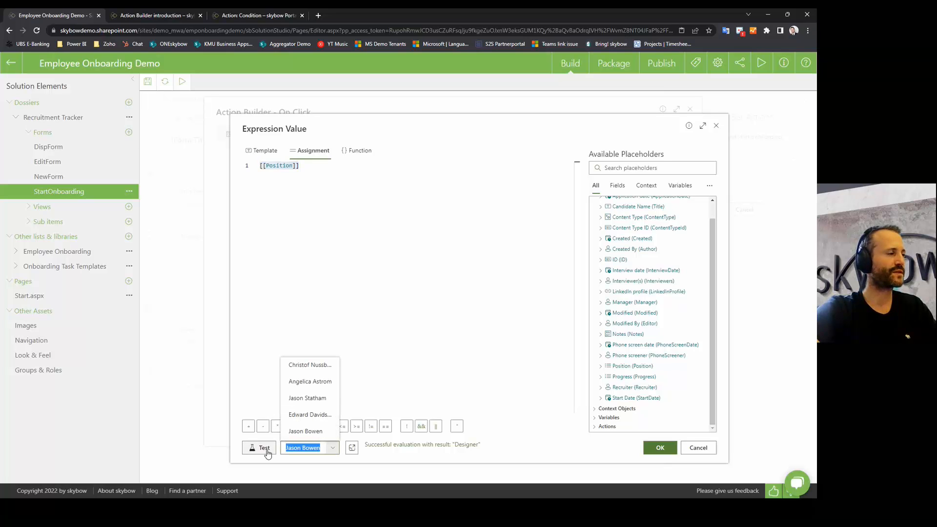
{"action": "double_click", "coordinate": [467, 445]}
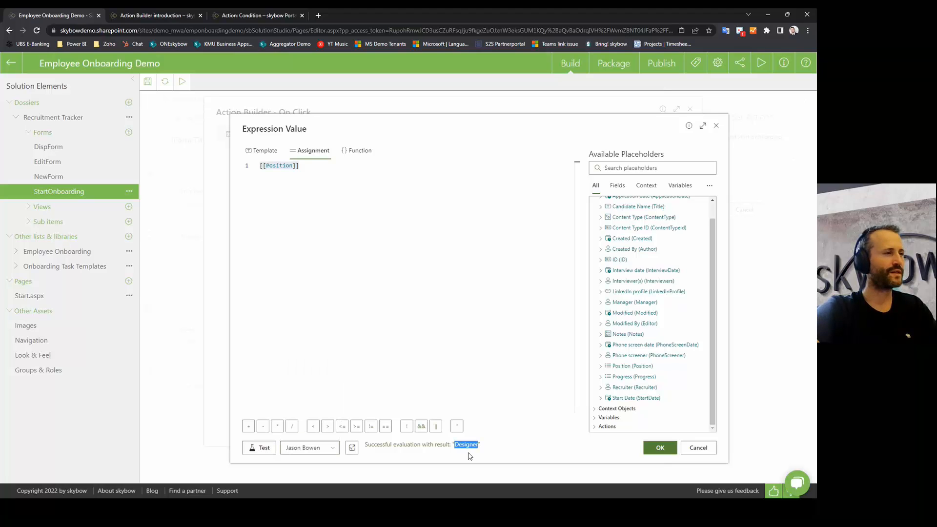
{"action": "left_click", "coordinate": [697, 448]}
Step: Pick another sample user and run the Positions contains [[Position]] query
{"action": "left_click_drag", "start_coordinate": [646, 234], "coordinate": [604, 234]}
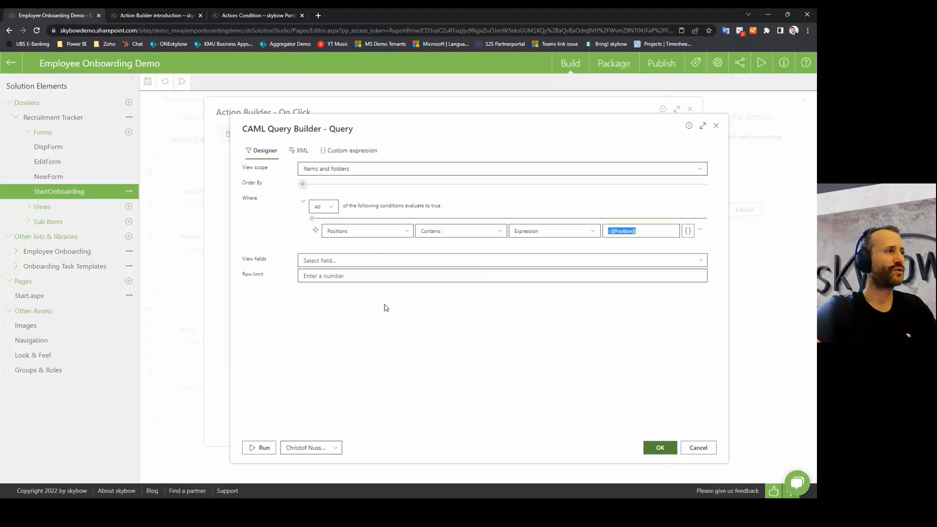
{"action": "left_click", "coordinate": [336, 448]}
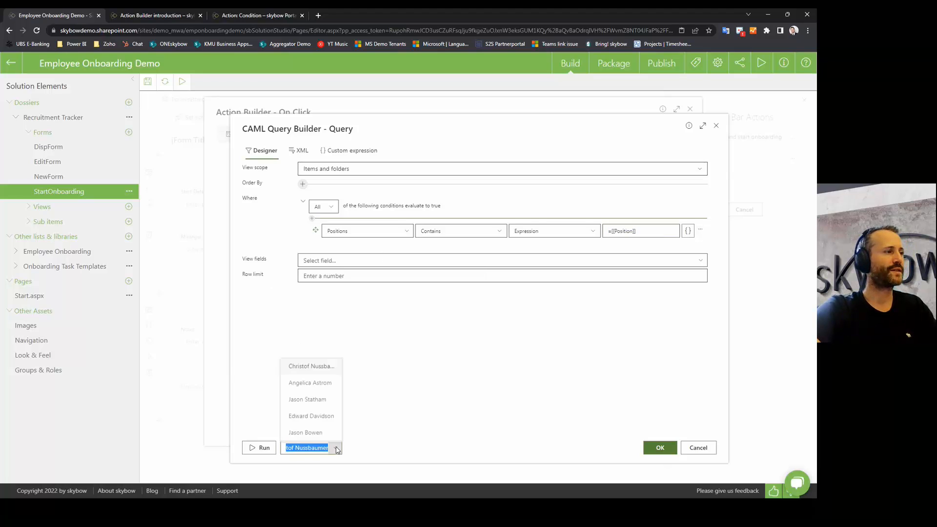
{"action": "left_click", "coordinate": [306, 433]}
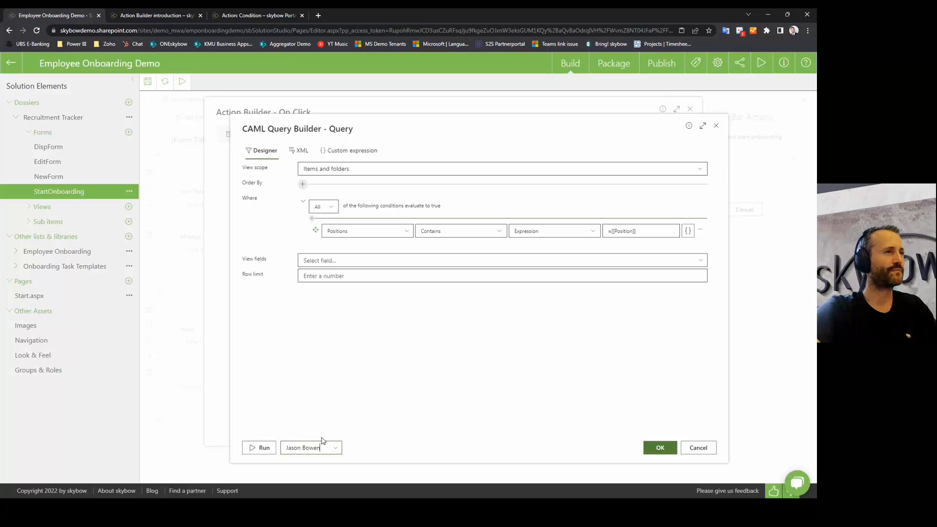
{"action": "triple_click", "coordinate": [633, 230]}
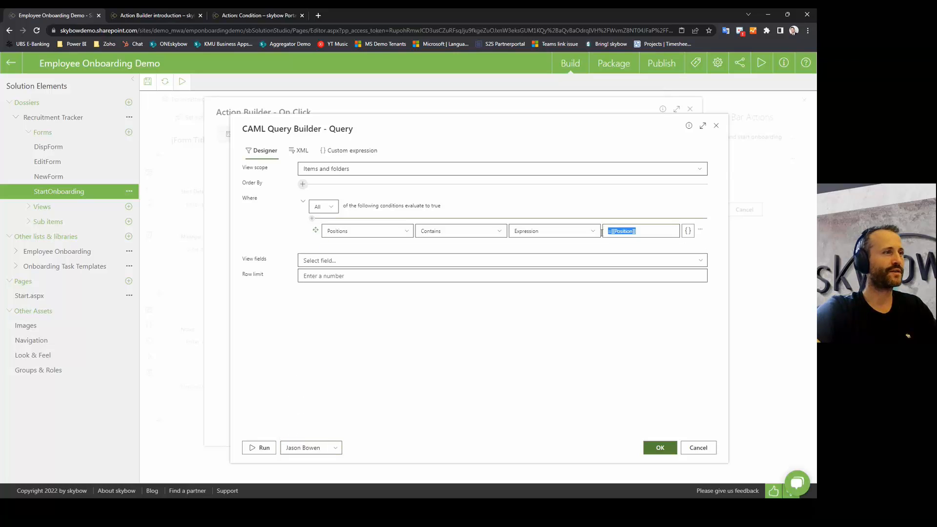
{"action": "left_click", "coordinate": [264, 449]}
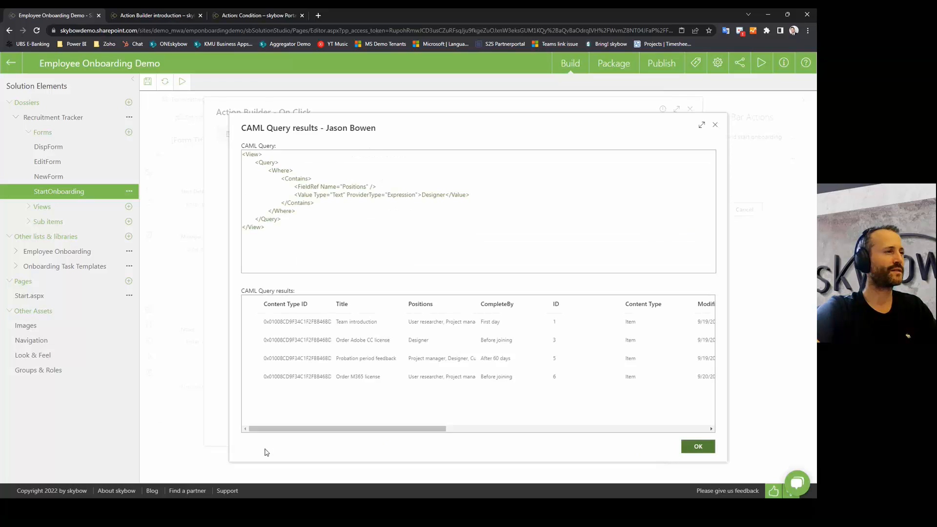
Step: Review the four tasks returned, including Team introduction, Order Adobe CC license and Order M365 license, then close
{"action": "left_click", "coordinate": [356, 364]}
{"action": "left_click", "coordinate": [356, 337]}
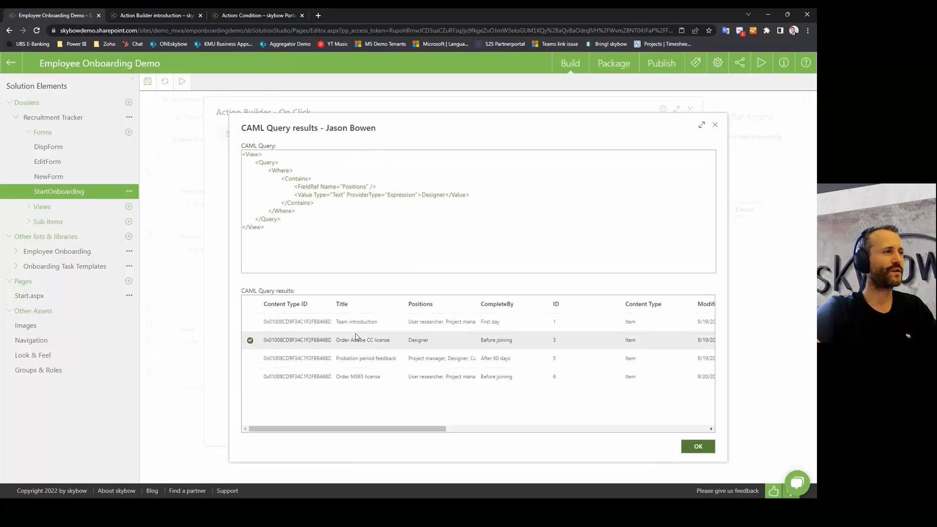
{"action": "left_click", "coordinate": [355, 324]}
{"action": "left_click", "coordinate": [354, 339]}
{"action": "left_click", "coordinate": [356, 358]}
{"action": "left_click", "coordinate": [358, 376]}
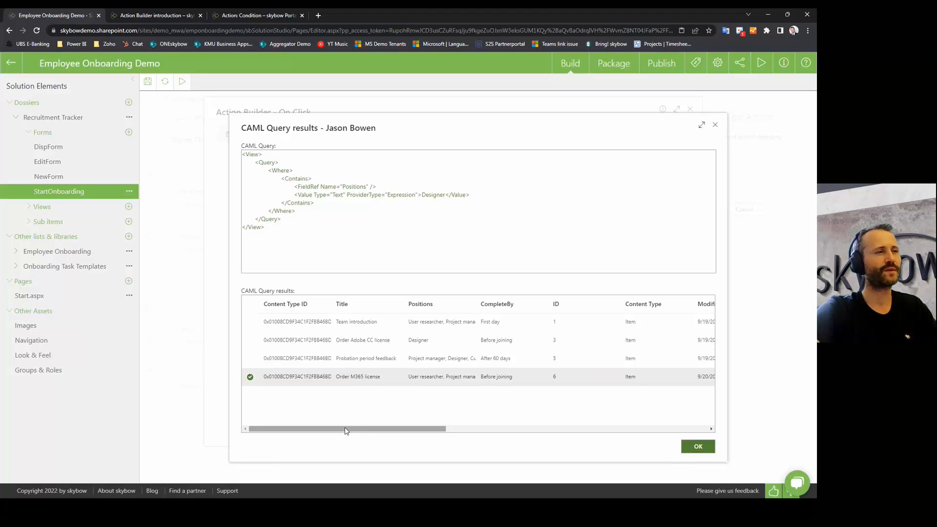
{"action": "mouse_move", "coordinate": [345, 431]}
{"action": "left_mouse_down"}
{"action": "mouse_move", "coordinate": [361, 432]}
{"action": "mouse_move", "coordinate": [345, 430]}
{"action": "left_mouse_up"}
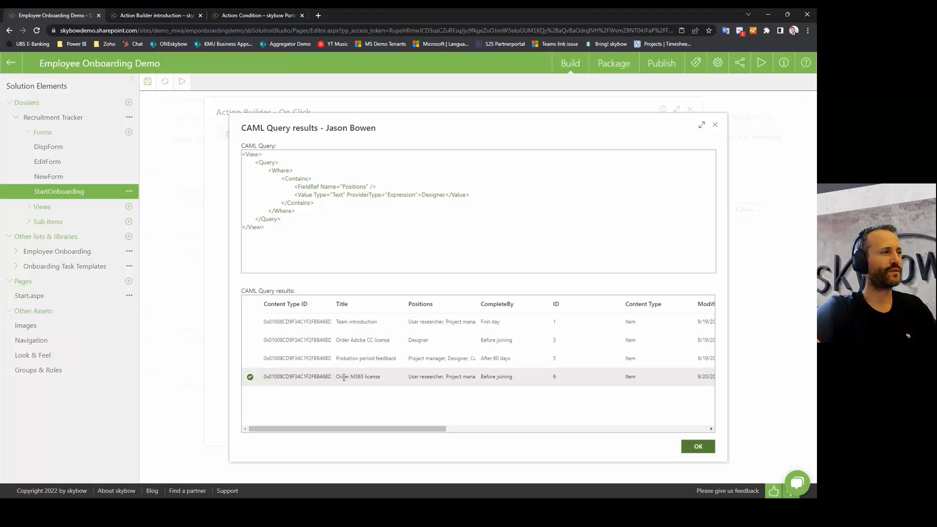
{"action": "left_click_drag", "start_coordinate": [341, 340], "coordinate": [387, 338]}
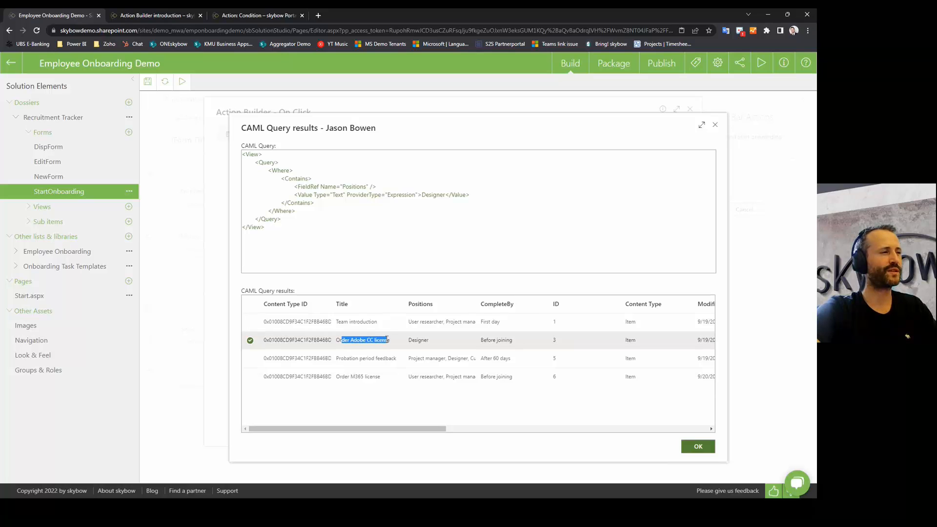
{"action": "left_click", "coordinate": [695, 446]}
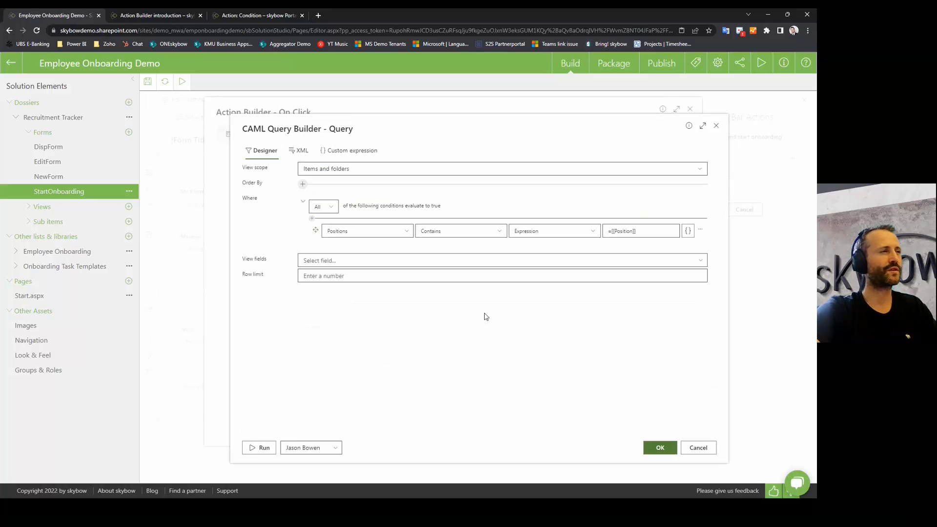
Step: Accept the CAML query, collapse Get onboarding tasks, and expand the Loop: apply to each action
{"action": "left_click", "coordinate": [660, 451]}
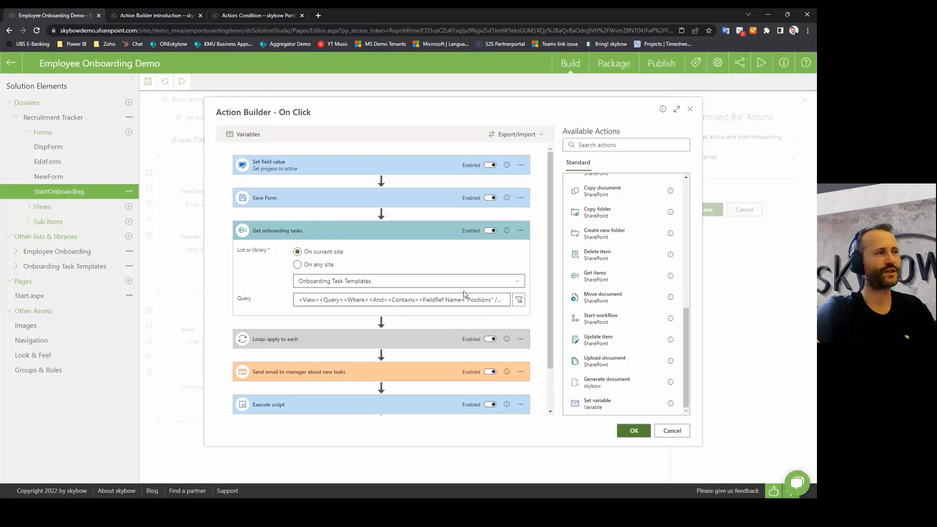
{"action": "left_click", "coordinate": [348, 232]}
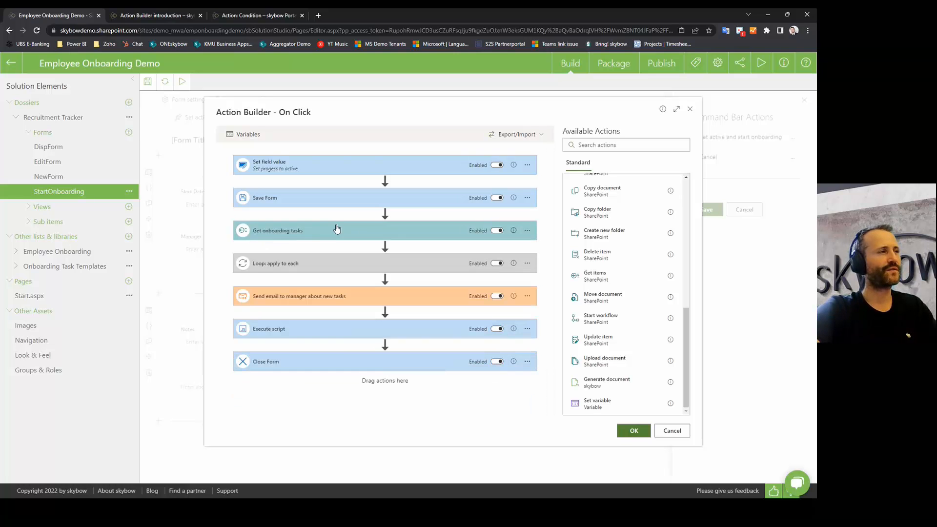
{"action": "scroll", "coordinate": [598, 198], "scroll_direction": "up", "scroll_amount": 6}
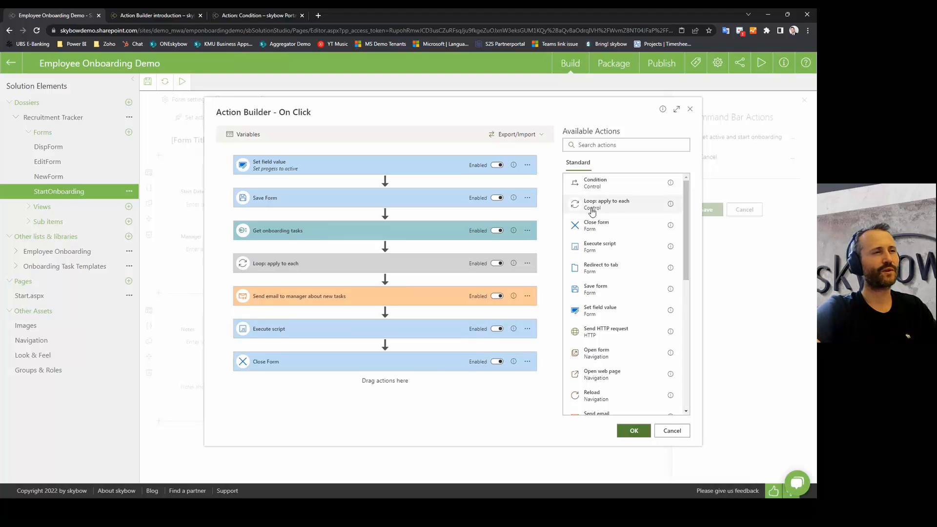
{"action": "left_click", "coordinate": [319, 267]}
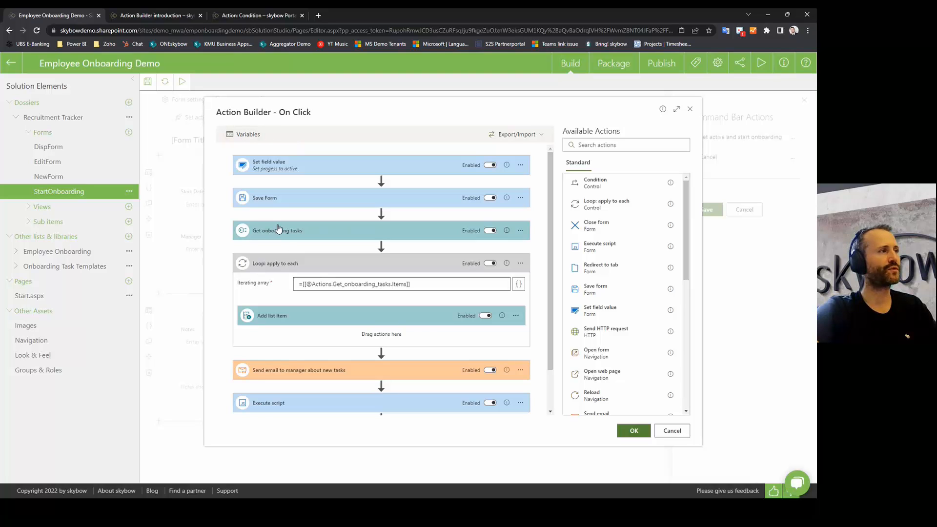
{"action": "left_click", "coordinate": [519, 284]}
{"action": "scroll", "coordinate": [591, 420], "scroll_direction": "down", "scroll_amount": 3}
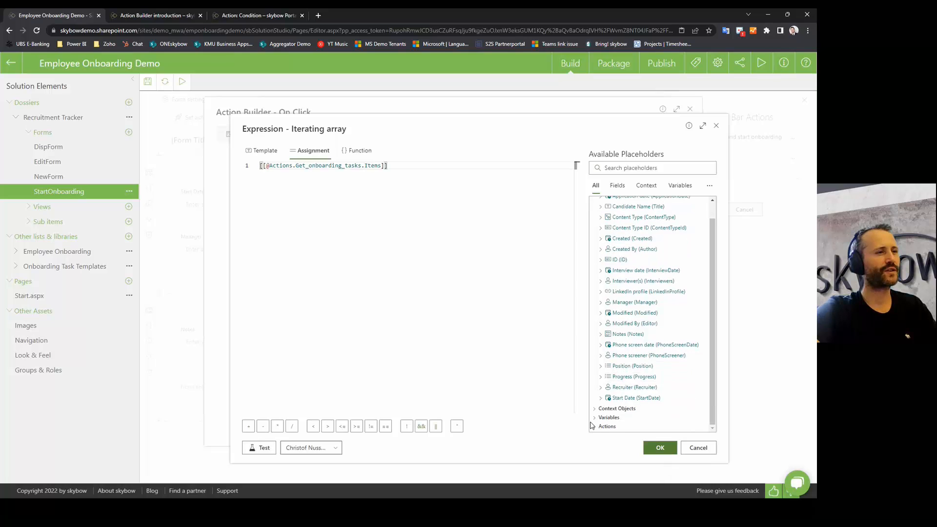
{"action": "left_click", "coordinate": [594, 427]}
{"action": "scroll", "coordinate": [595, 429], "scroll_direction": "down", "scroll_amount": 1}
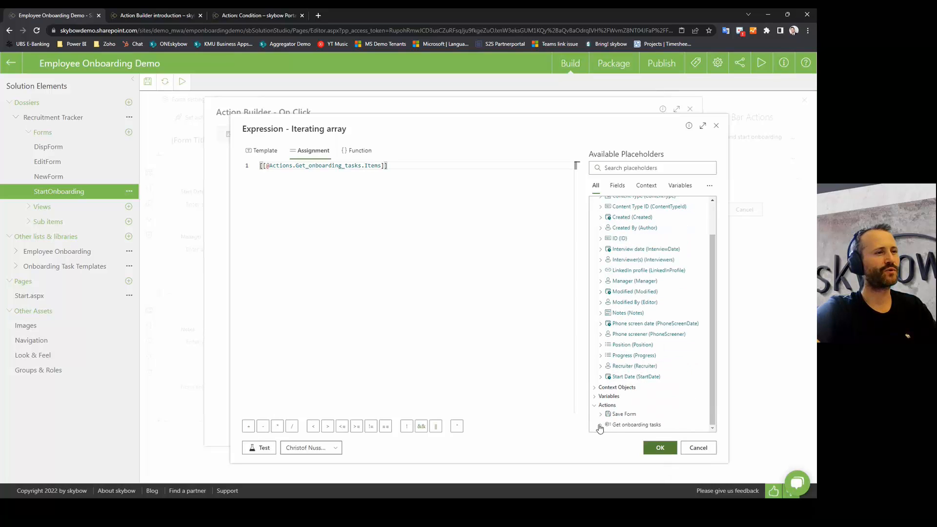
{"action": "left_click", "coordinate": [600, 425]}
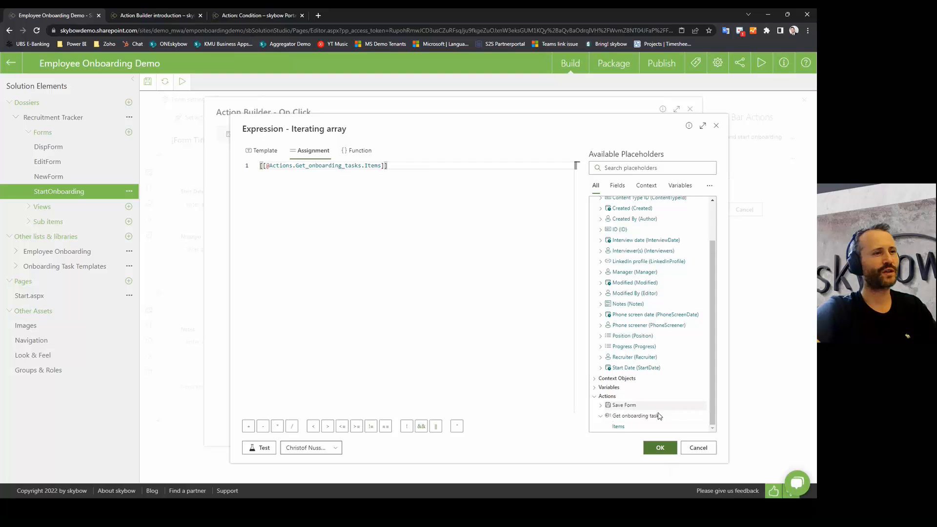
{"action": "left_click", "coordinate": [451, 317]}
{"action": "key", "text": "ctrl+a"}
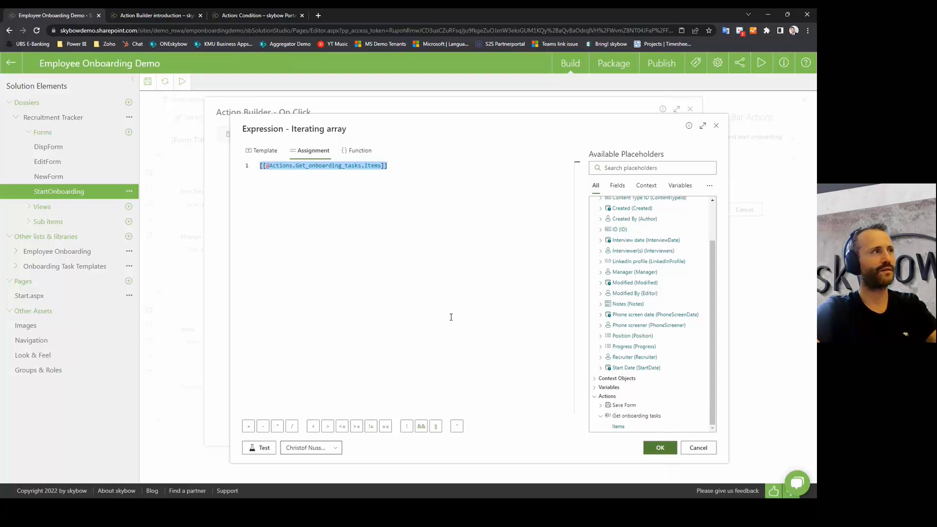
{"action": "key", "text": "BackSpace"}
{"action": "left_click", "coordinate": [618, 427]}
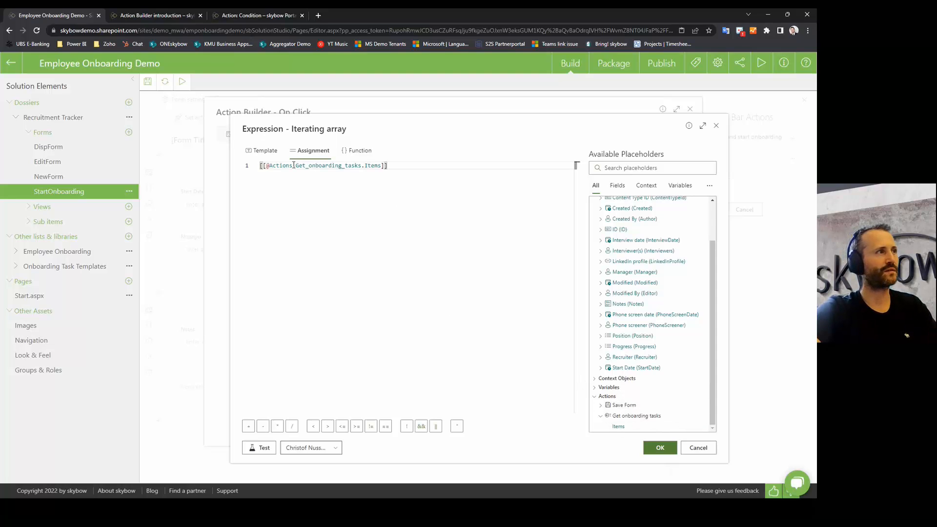
{"action": "left_click", "coordinate": [659, 446]}
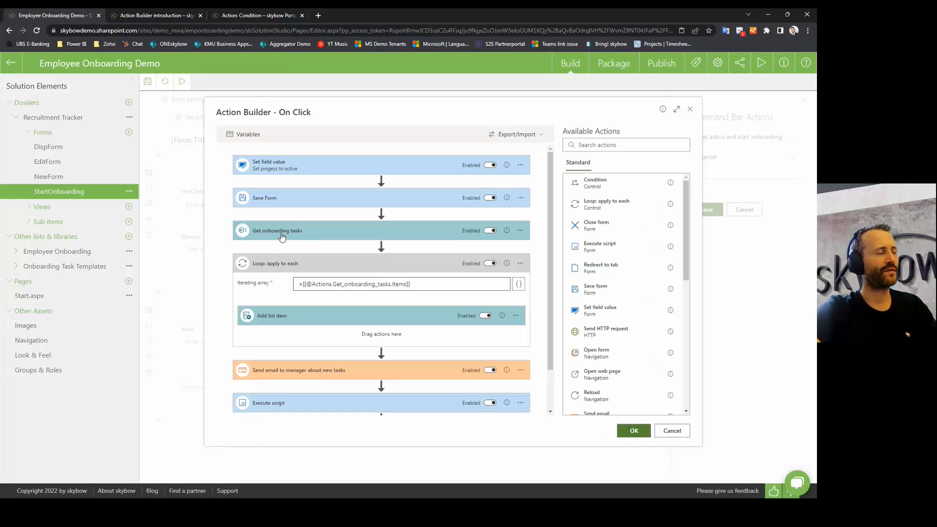
{"action": "left_click_drag", "start_coordinate": [411, 284], "coordinate": [263, 280]}
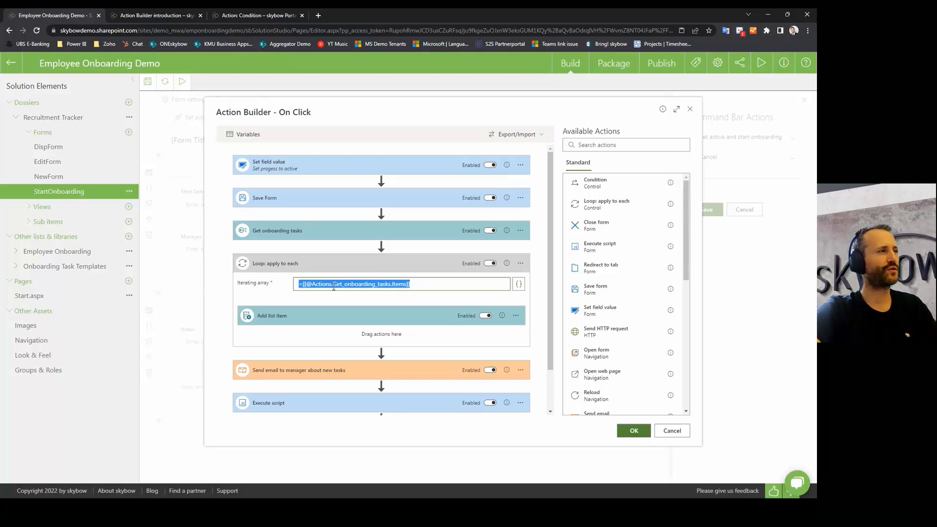
Step: Expand Add list item and highlight the loop item reference in its Title field
{"action": "left_click", "coordinate": [314, 313]}
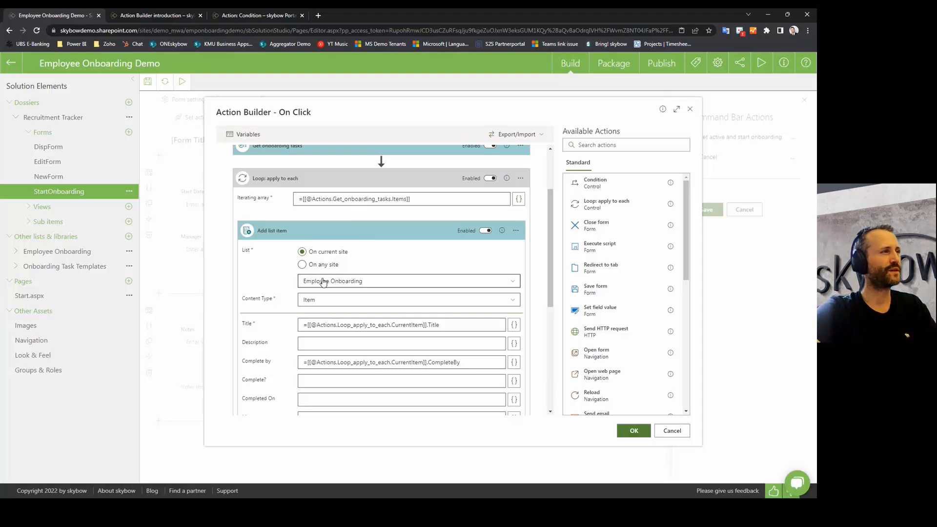
{"action": "scroll", "coordinate": [341, 312], "scroll_direction": "down", "scroll_amount": 1}
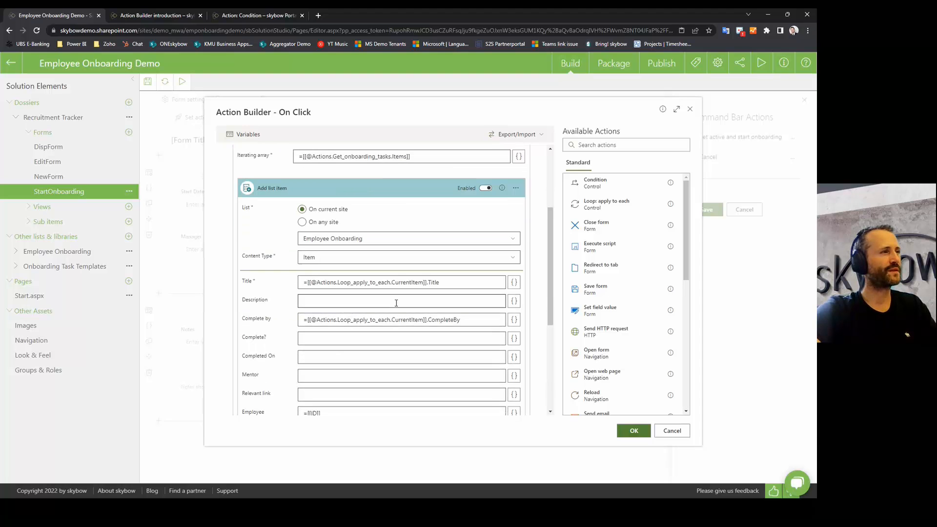
{"action": "left_click_drag", "start_coordinate": [425, 283], "coordinate": [303, 284]}
Step: Inspect the Title expression's loop CurrentItem.Title reference and close it unchanged
{"action": "left_click", "coordinate": [512, 288]}
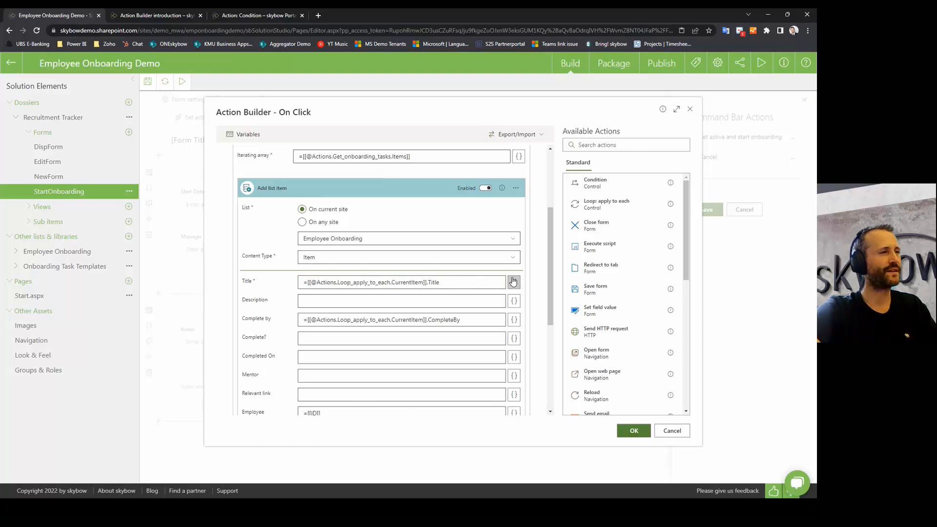
{"action": "scroll", "coordinate": [630, 390], "scroll_direction": "down", "scroll_amount": 1}
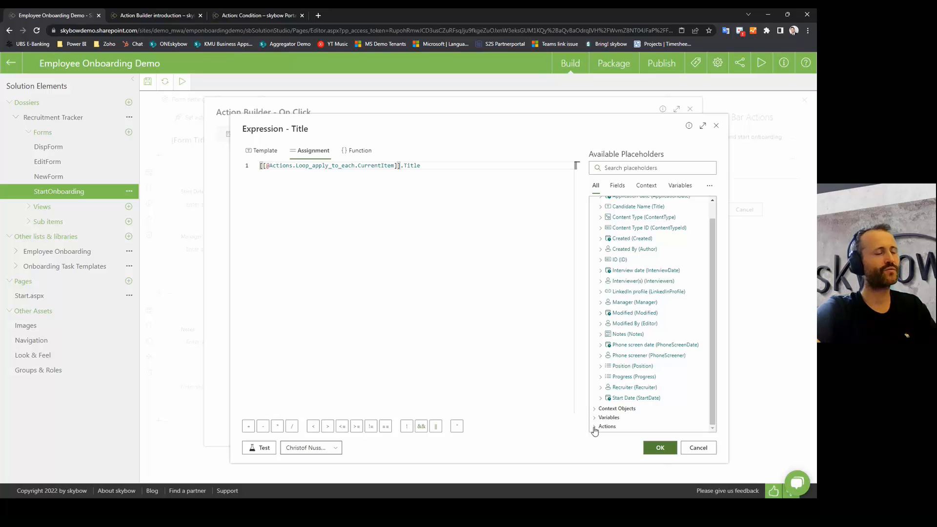
{"action": "left_click", "coordinate": [594, 426]}
{"action": "left_click", "coordinate": [601, 426]}
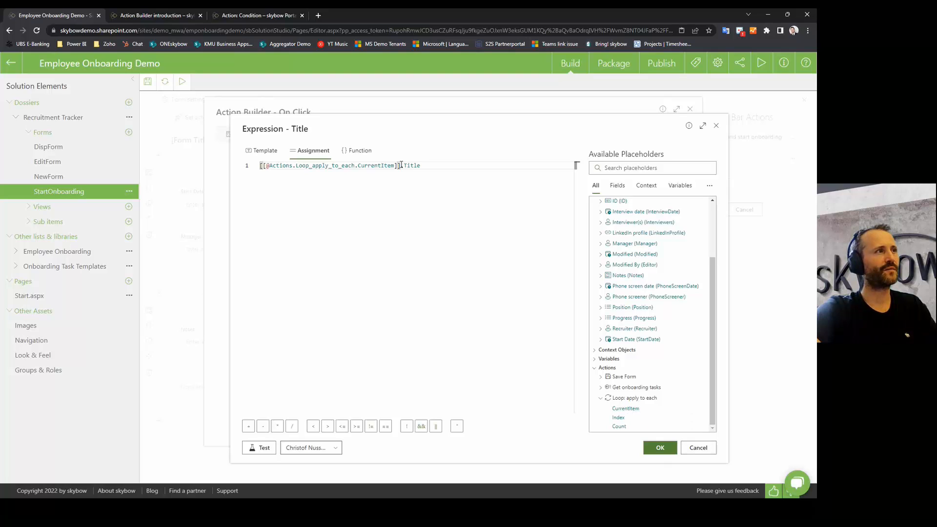
{"action": "left_click_drag", "start_coordinate": [400, 165], "coordinate": [429, 167]}
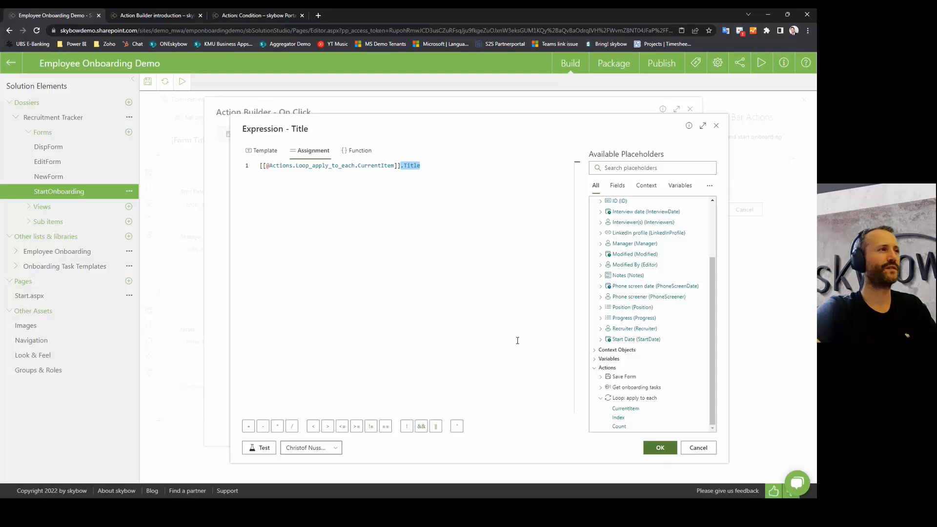
{"action": "left_click", "coordinate": [698, 447]}
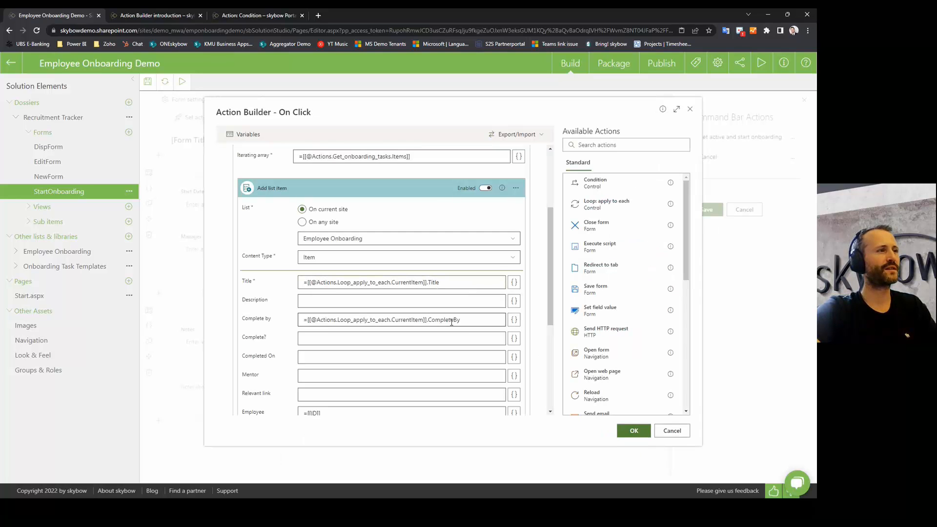
{"action": "scroll", "coordinate": [422, 352], "scroll_direction": "down", "scroll_amount": 3}
Step: Check Assigned To (=[[Manager.ID]]) and Employee (=[[ID]]), then open the Due Date expression
{"action": "scroll", "coordinate": [421, 352], "scroll_direction": "down", "scroll_amount": 1}
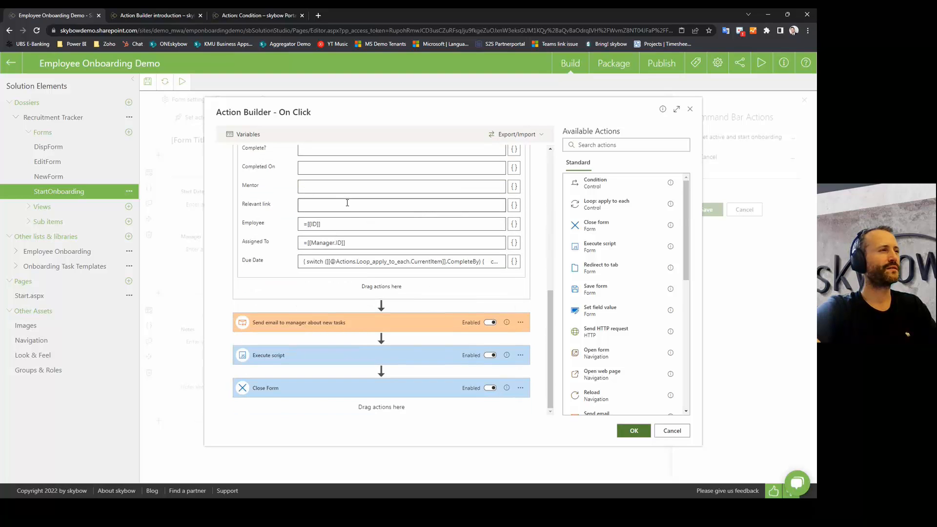
{"action": "left_click_drag", "start_coordinate": [372, 241], "coordinate": [277, 245]}
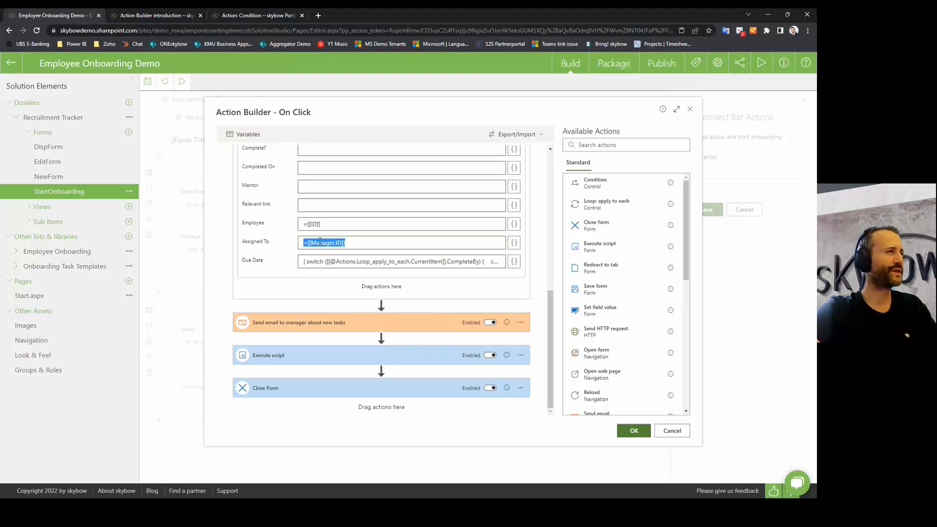
{"action": "left_click_drag", "start_coordinate": [325, 224], "coordinate": [302, 224]}
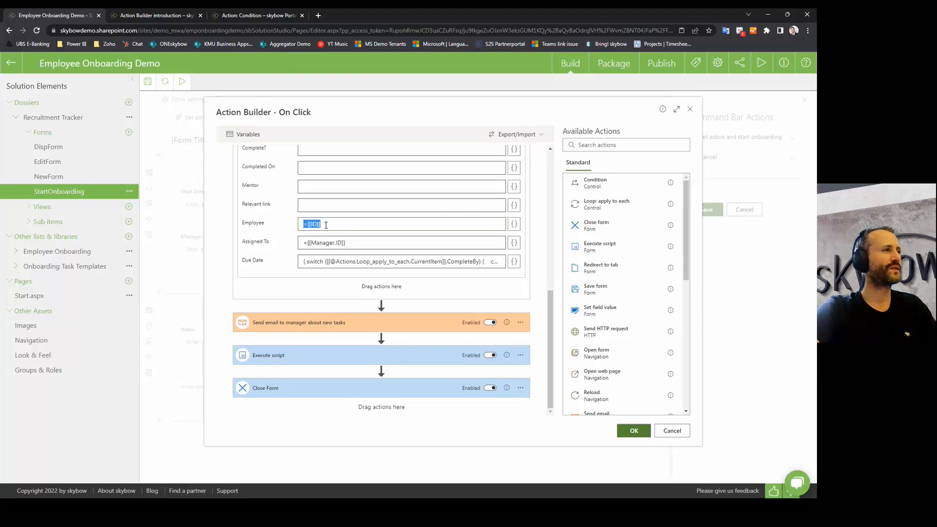
{"action": "left_click_drag", "start_coordinate": [331, 224], "coordinate": [277, 222]}
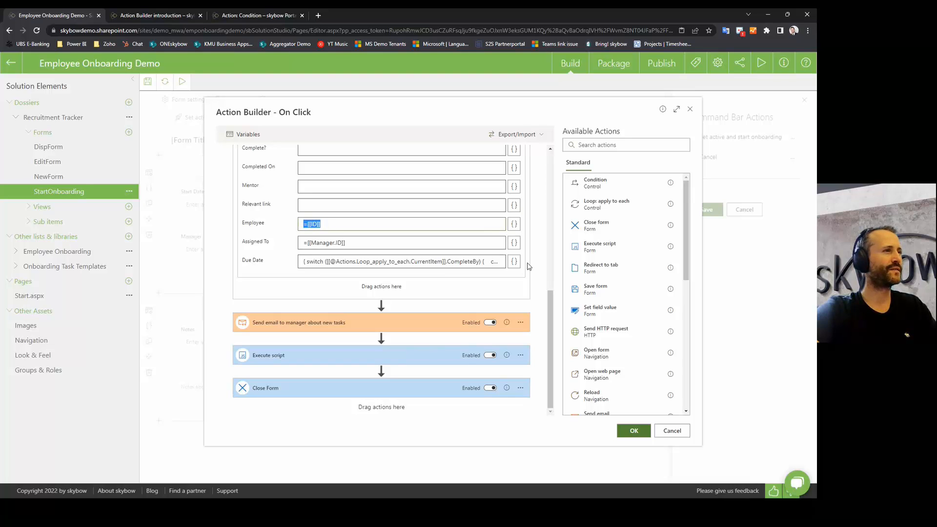
{"action": "left_click_drag", "start_coordinate": [245, 260], "coordinate": [264, 260]}
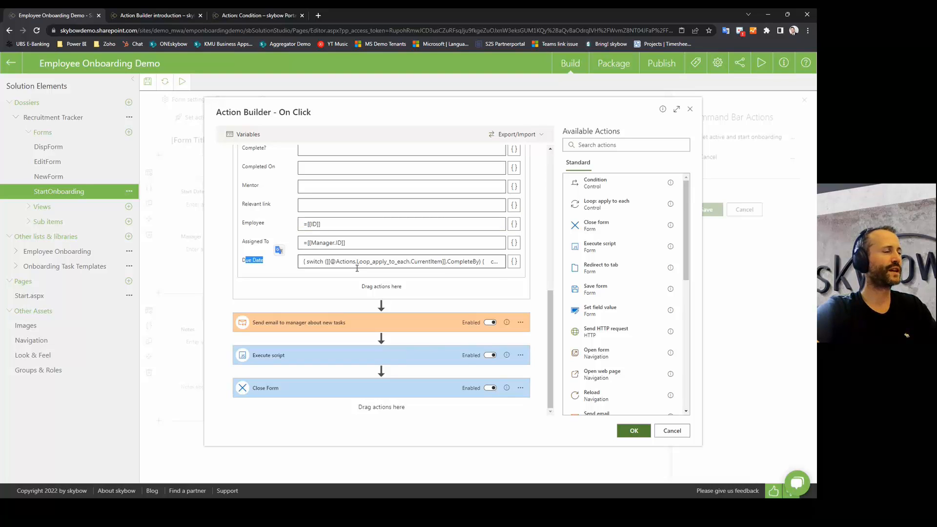
{"action": "left_click", "coordinate": [514, 263]}
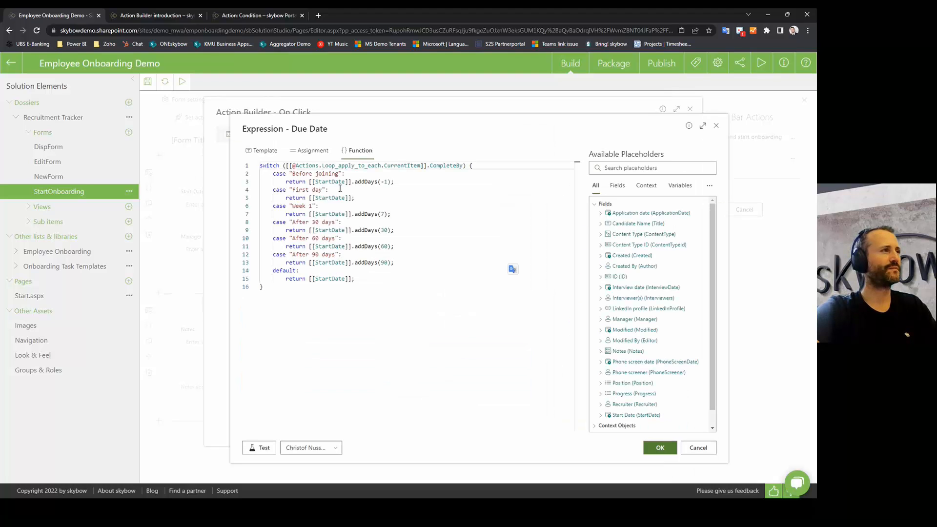
Step: Walk through the CompleteBy switch cases: Before joining, First day, Week 1, After 30 days
{"action": "left_click_drag", "start_coordinate": [260, 166], "coordinate": [286, 166]}
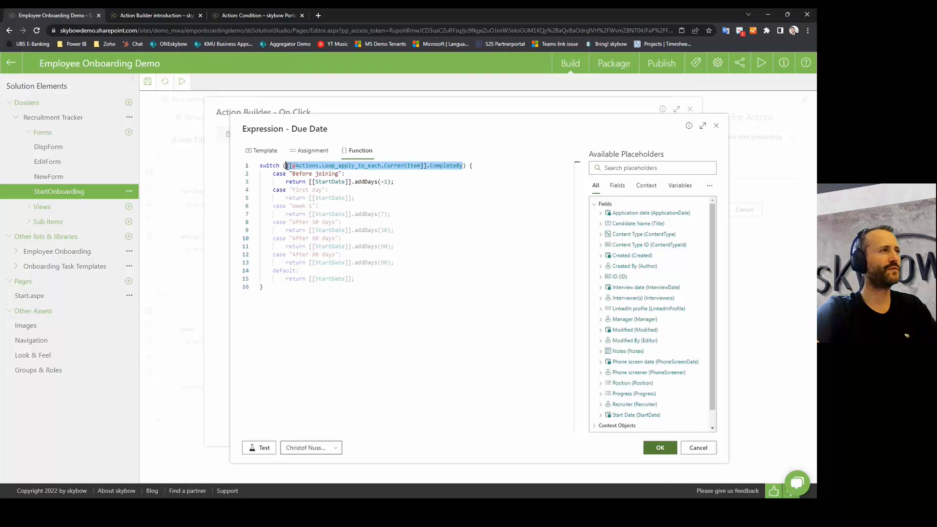
{"action": "double_click", "coordinate": [448, 169]}
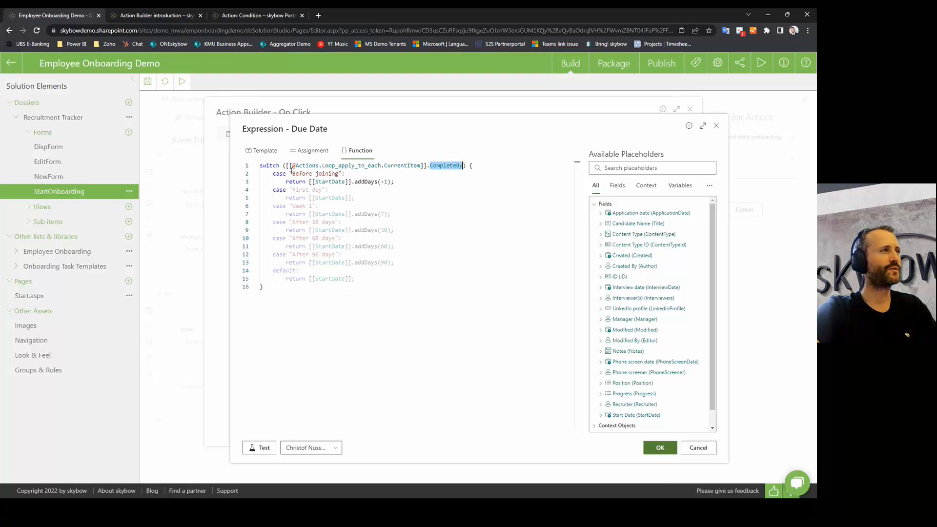
{"action": "left_click_drag", "start_coordinate": [292, 173], "coordinate": [328, 175]}
{"action": "left_click", "coordinate": [299, 190]}
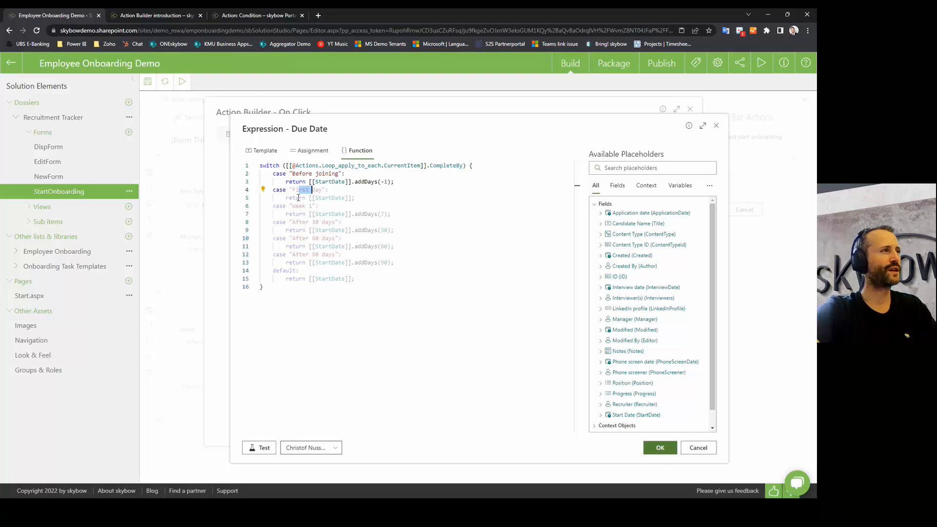
{"action": "left_click", "coordinate": [299, 222]}
{"action": "left_click_drag", "start_coordinate": [304, 222], "coordinate": [357, 222]}
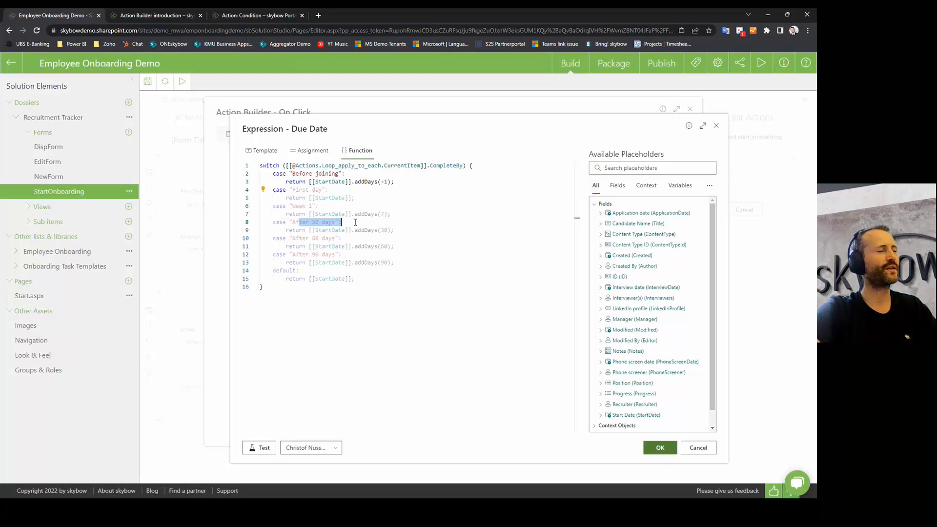
{"action": "double_click", "coordinate": [295, 190]}
{"action": "double_click", "coordinate": [295, 206]}
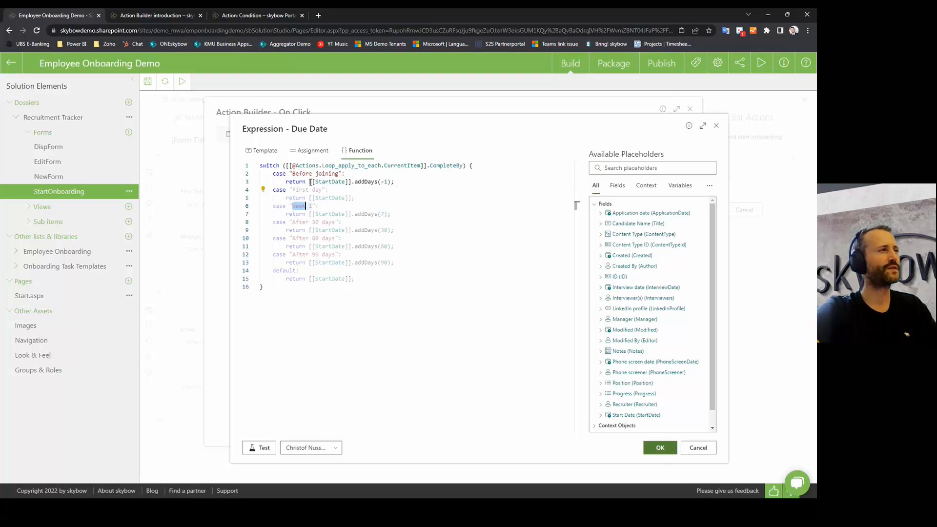
Step: Examine the [[StartDate]] offsets of -1, 60 and 90 days, then select the whole expression
{"action": "double_click", "coordinate": [325, 181]}
{"action": "left_click", "coordinate": [363, 181]}
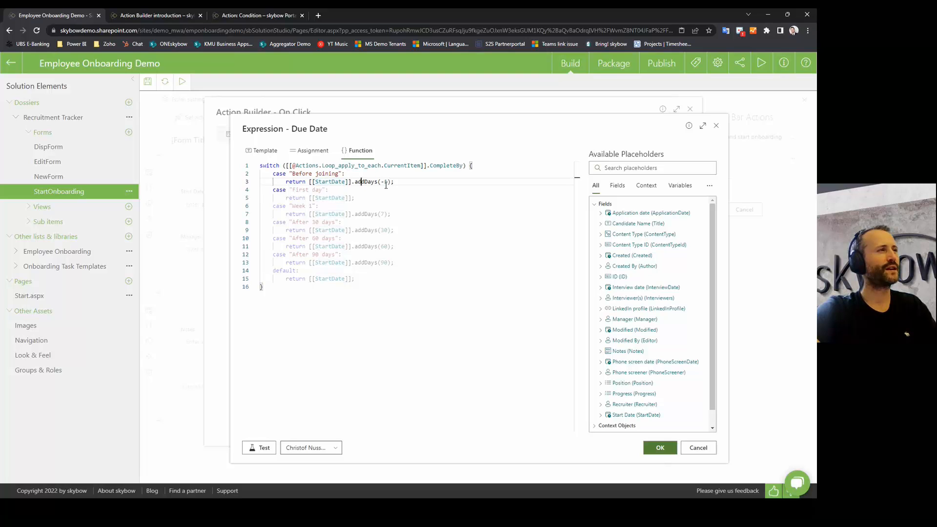
{"action": "left_click_drag", "start_coordinate": [381, 182], "coordinate": [385, 181]}
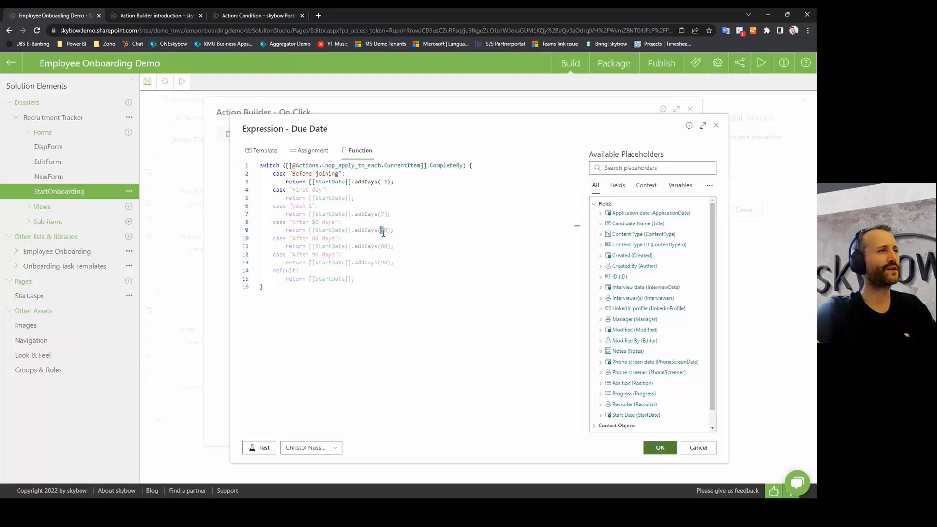
{"action": "double_click", "coordinate": [382, 246]}
{"action": "left_click_drag", "start_coordinate": [388, 263], "coordinate": [291, 262]}
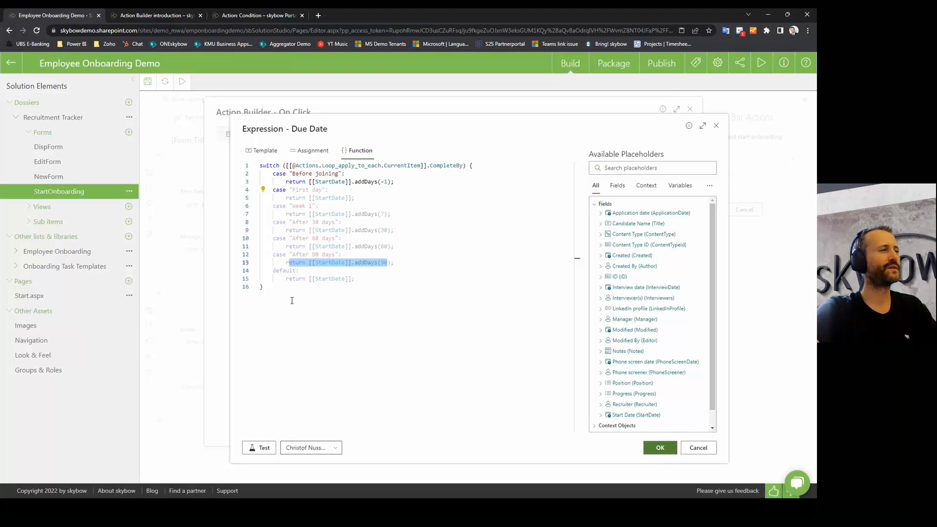
{"action": "key", "text": "ctrl+a"}
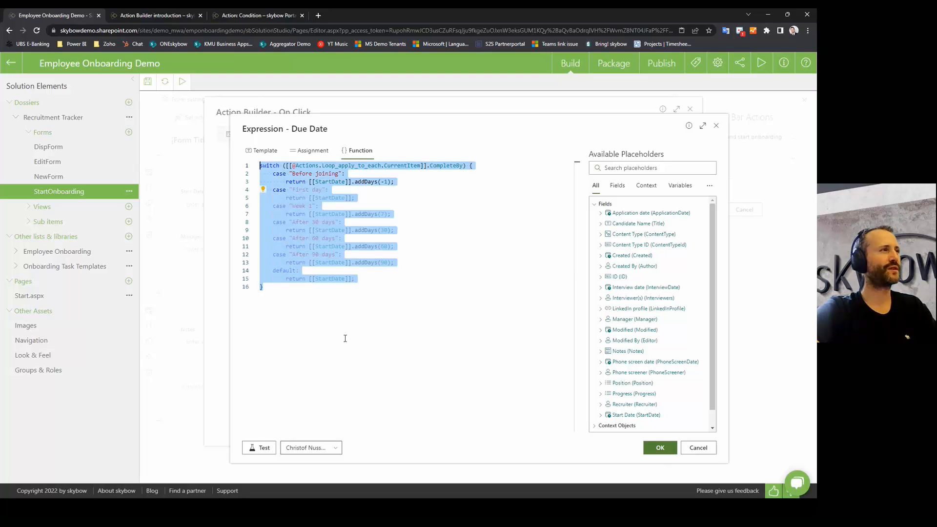
Step: Close the Due Date expression and expand 'Send email to manager' to show its =[[Manager.Email]] recipient
{"action": "left_click", "coordinate": [698, 449]}
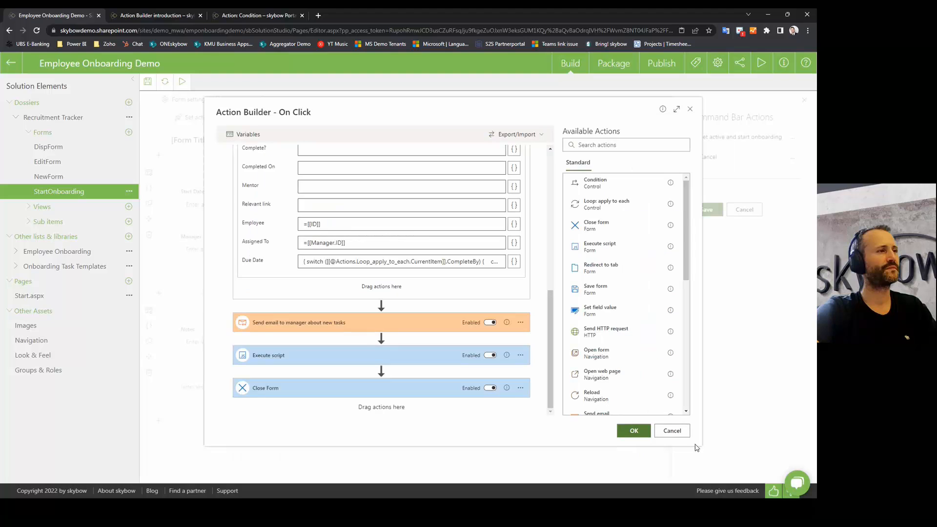
{"action": "left_click", "coordinate": [323, 326]}
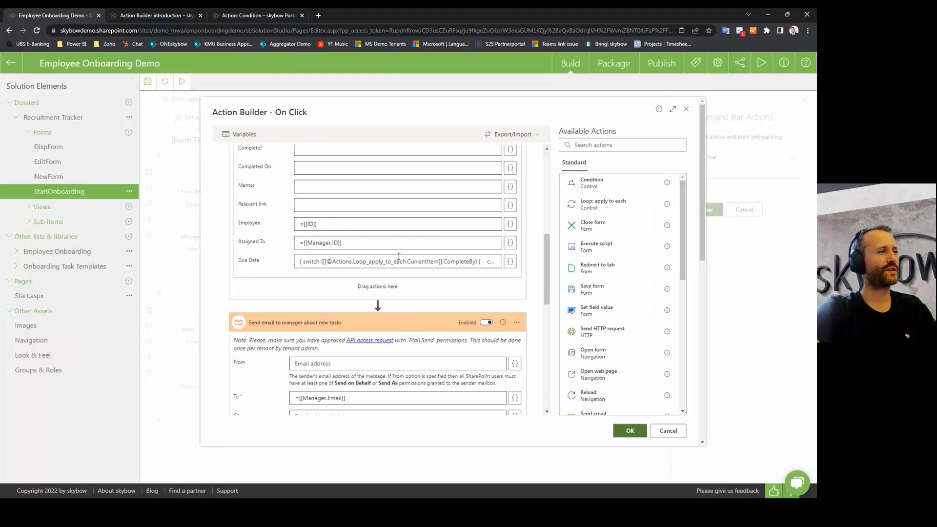
{"action": "scroll", "coordinate": [349, 363], "scroll_direction": "down", "scroll_amount": 2}
{"action": "left_click_drag", "start_coordinate": [356, 314], "coordinate": [258, 328]}
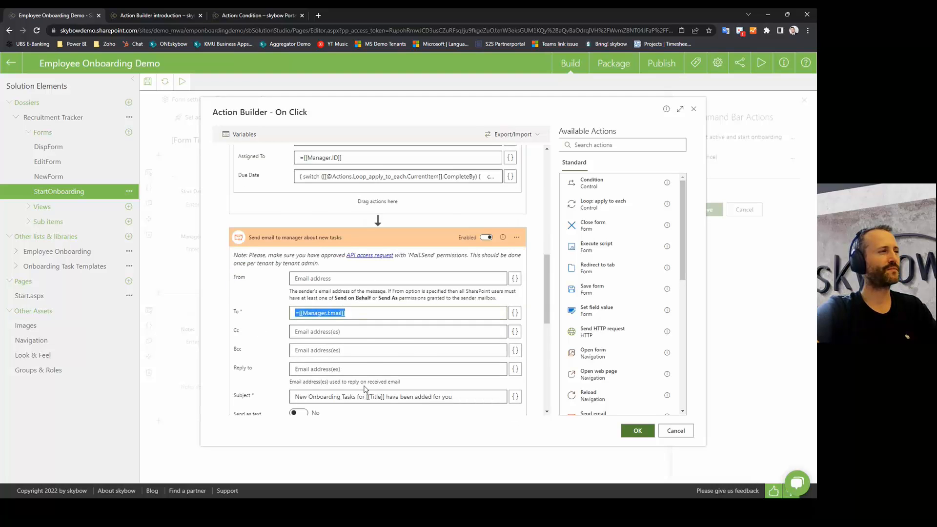
{"action": "scroll", "coordinate": [325, 234], "scroll_direction": "down", "scroll_amount": 1}
{"action": "scroll", "coordinate": [337, 234], "scroll_direction": "down", "scroll_amount": 2}
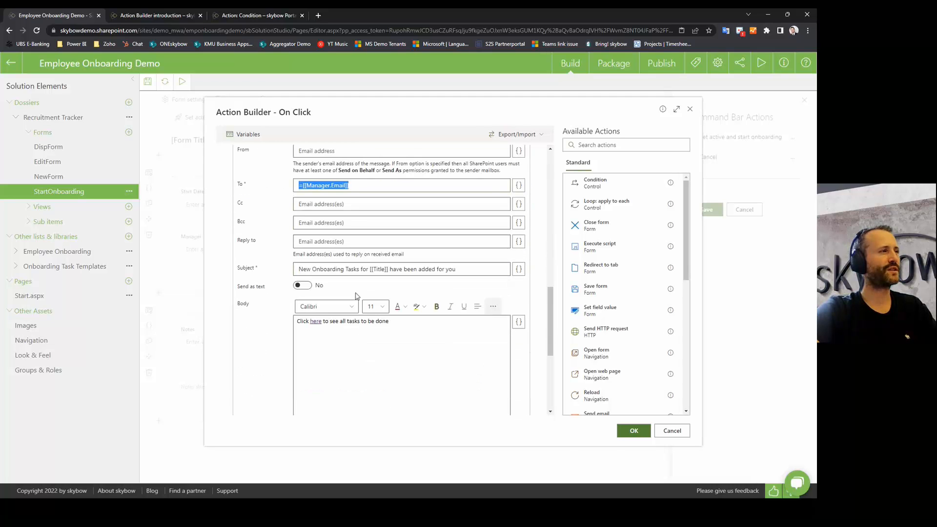
{"action": "scroll", "coordinate": [293, 264], "scroll_direction": "up", "scroll_amount": 2}
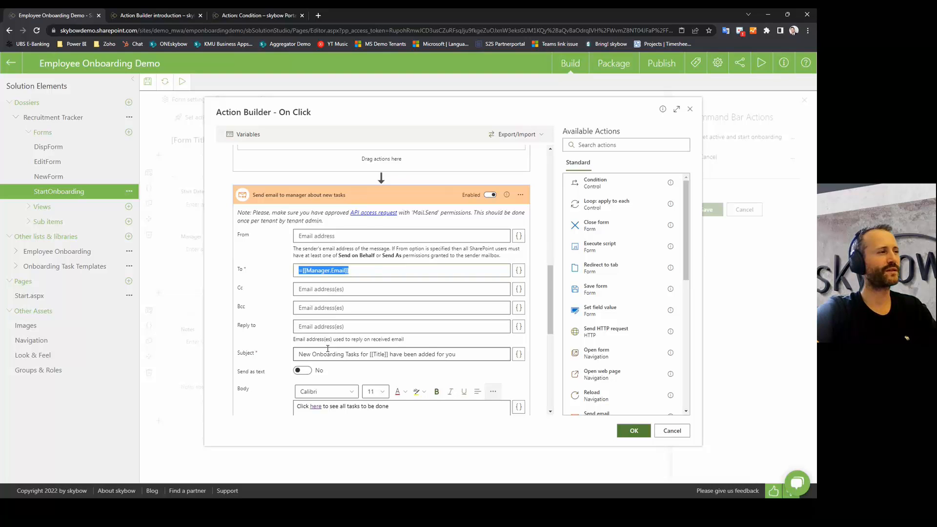
Step: Review the email subject's [[Title]] placeholder and the body's task-link sentence
{"action": "left_click_drag", "start_coordinate": [299, 354], "coordinate": [455, 354]}
{"action": "left_click", "coordinate": [455, 355]}
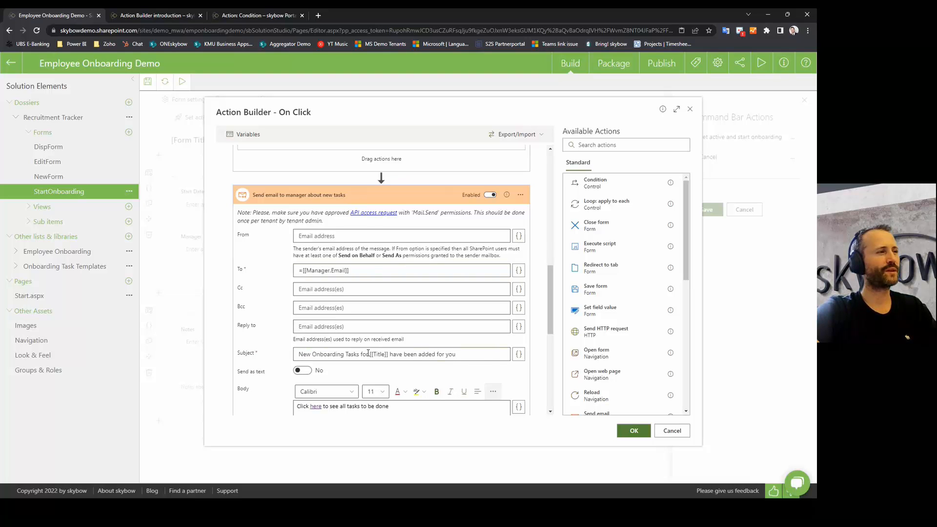
{"action": "left_click_drag", "start_coordinate": [370, 356], "coordinate": [388, 355]}
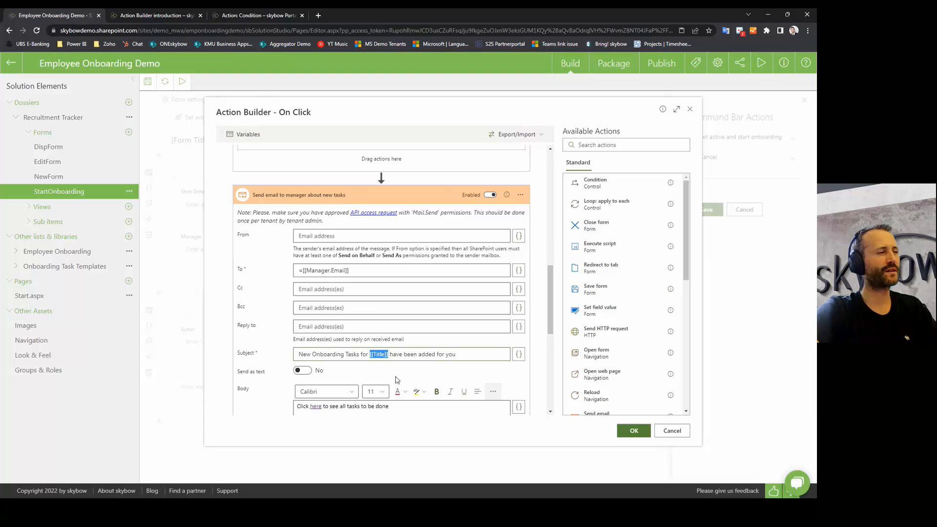
{"action": "scroll", "coordinate": [395, 342], "scroll_direction": "down", "scroll_amount": 3}
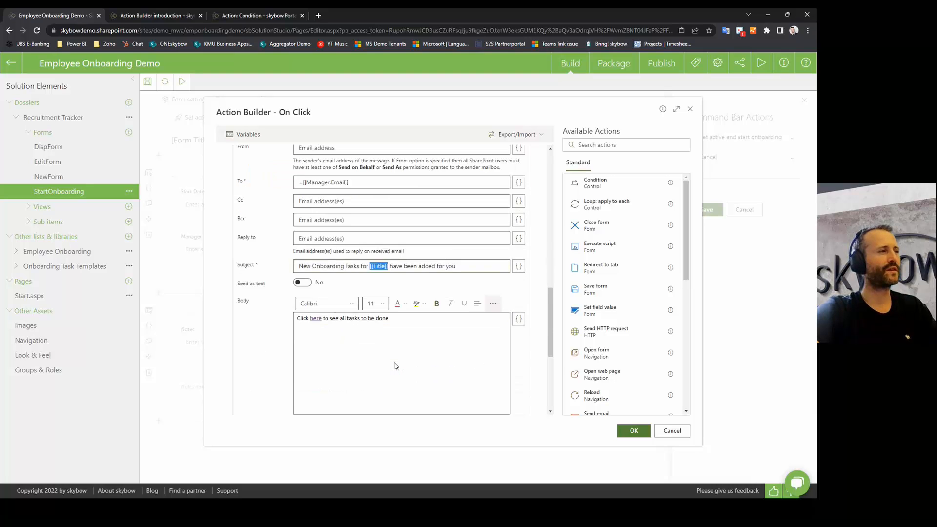
{"action": "left_click", "coordinate": [392, 284]}
{"action": "left_click_drag", "start_coordinate": [392, 283], "coordinate": [245, 271]}
{"action": "left_click", "coordinate": [376, 332]}
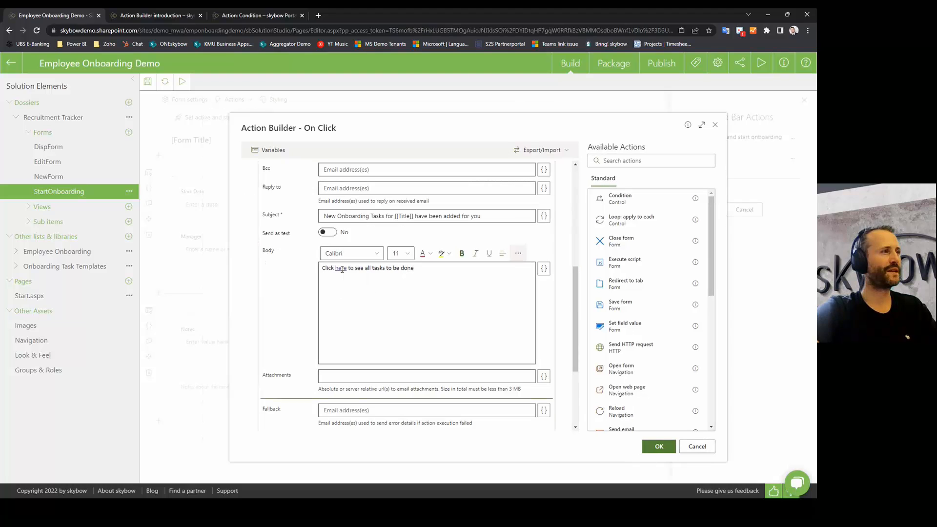
Step: Open the email body's expression and inspect its HTML link template
{"action": "left_click", "coordinate": [545, 272]}
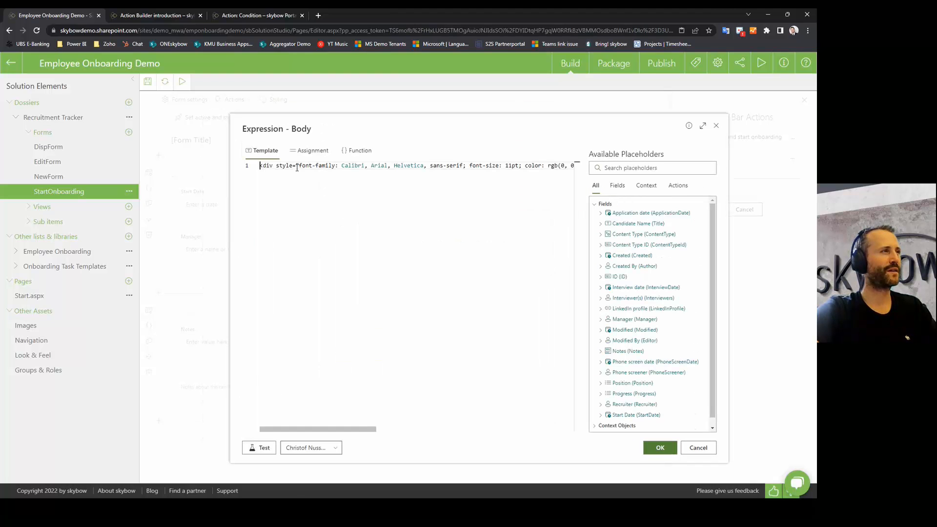
{"action": "left_click", "coordinate": [283, 166]}
{"action": "left_click_drag", "start_coordinate": [297, 171], "coordinate": [567, 165]}
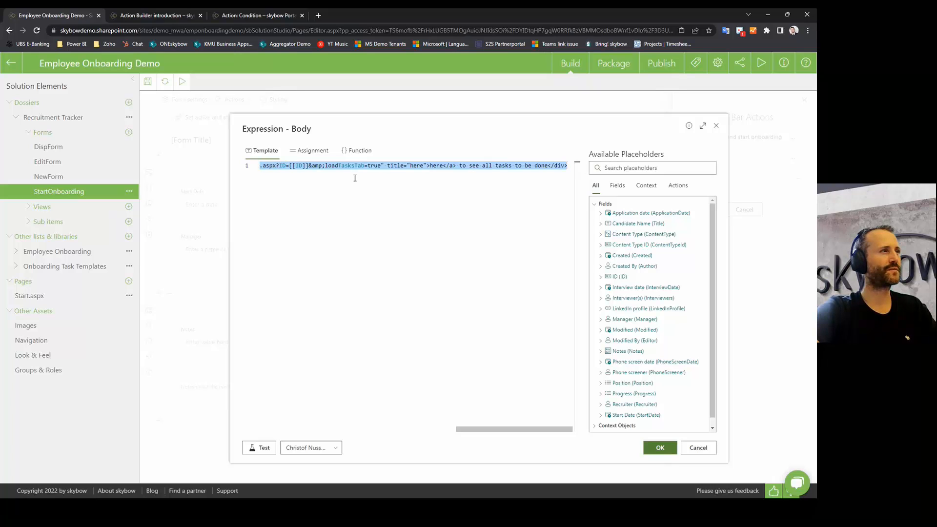
{"action": "left_click", "coordinate": [341, 167]}
Step: Inspect the link's =[[ID]] item reference and DispForm path, then cancel the expression unchanged
{"action": "key", "text": "ctrl+Left"}
{"action": "key", "text": "ctrl+Left"}
{"action": "key", "text": "ctrl+Left"}
{"action": "key", "text": "ctrl+Left"}
{"action": "key", "text": "ctrl+Left"}
{"action": "key", "text": "ctrl+Left"}
{"action": "key", "text": "ctrl+Left"}
{"action": "key", "text": "ctrl+Left"}
{"action": "key", "text": "ctrl+Left"}
{"action": "key", "text": "ctrl+Left"}
{"action": "key", "text": "ctrl+Left"}
{"action": "key", "text": "ctrl+Left"}
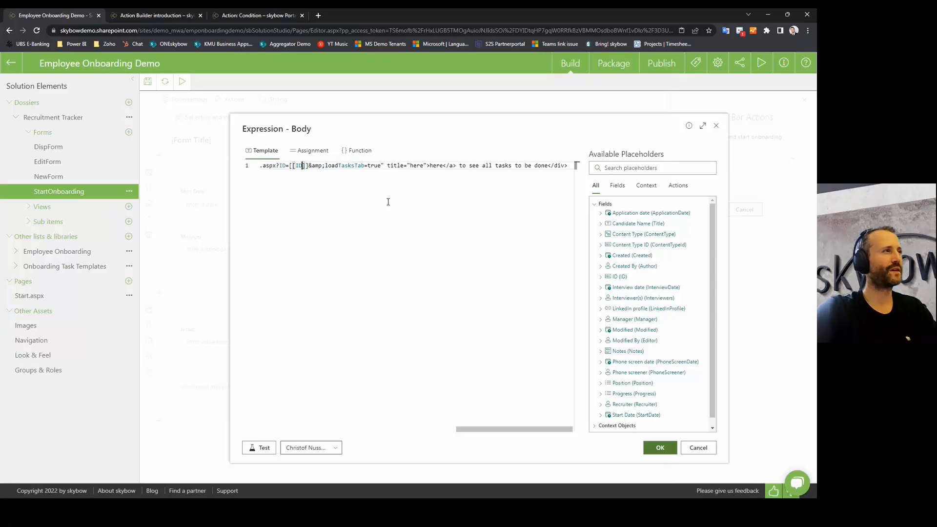
{"action": "key", "text": "ctrl+Left"}
{"action": "key", "text": "ctrl+Left"}
{"action": "key", "text": "ctrl+Left"}
{"action": "key", "text": "ctrl+Left"}
{"action": "key", "text": "ctrl+Left"}
{"action": "key", "text": "ctrl+Left"}
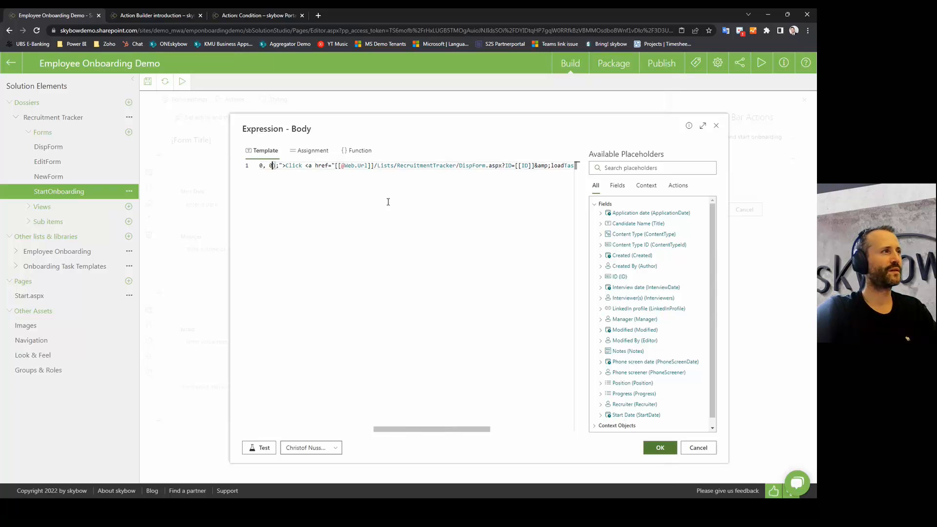
{"action": "key", "text": "Left"}
{"action": "key", "text": "Left"}
{"action": "key", "text": "Left"}
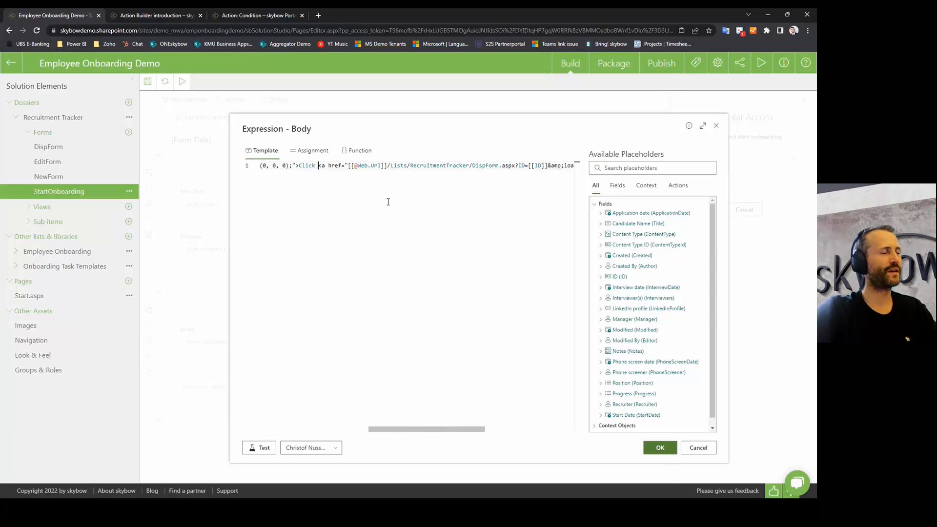
{"action": "key", "text": "Right"}
{"action": "key", "text": "ctrl+shift+Right"}
{"action": "key", "text": "ctrl+shift+Right"}
{"action": "key", "text": "ctrl+shift+Right"}
{"action": "key", "text": "ctrl+Right"}
{"action": "key", "text": "ctrl+Right"}
{"action": "key", "text": "ctrl+Right"}
{"action": "key", "text": "ctrl+Right"}
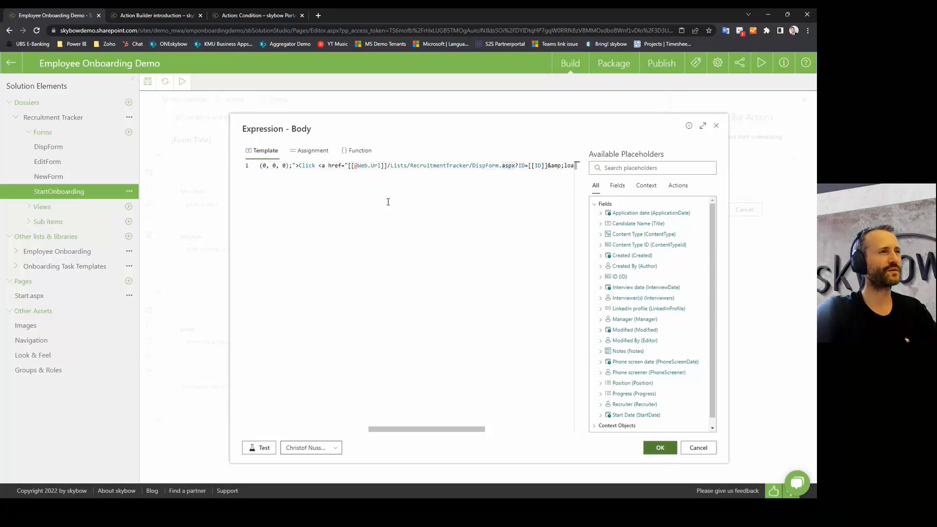
{"action": "key", "text": "ctrl+Right"}
{"action": "key", "text": "ctrl+Right"}
{"action": "key", "text": "ctrl+Right"}
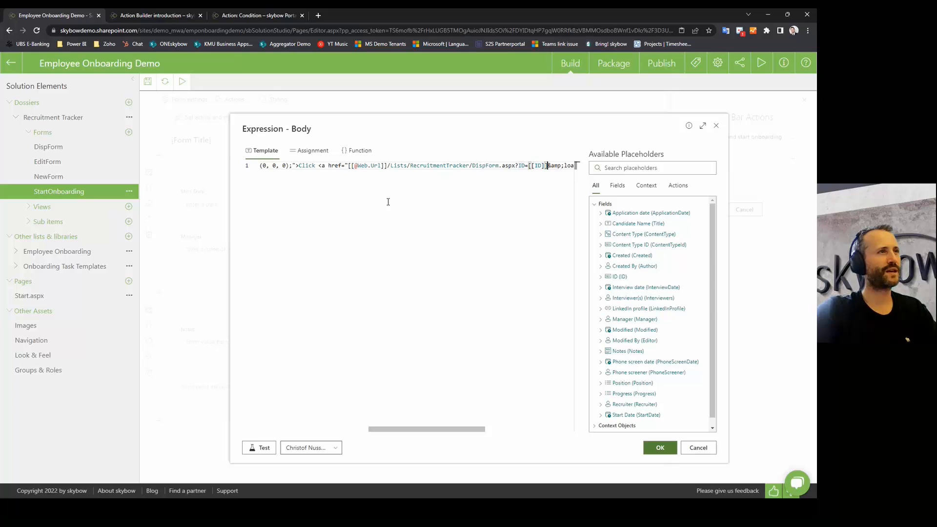
{"action": "key", "text": "ctrl+shift+Left"}
{"action": "key", "text": "ctrl+shift+Left"}
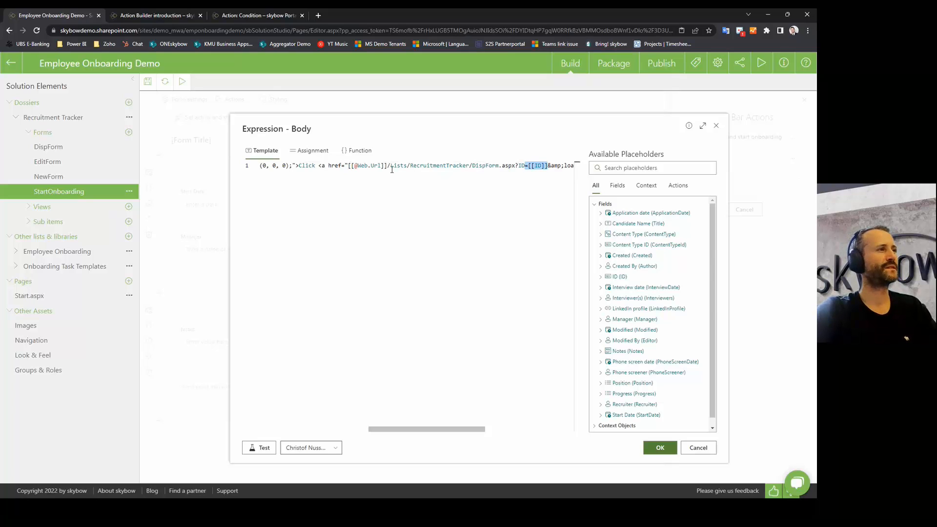
{"action": "double_click", "coordinate": [491, 165]}
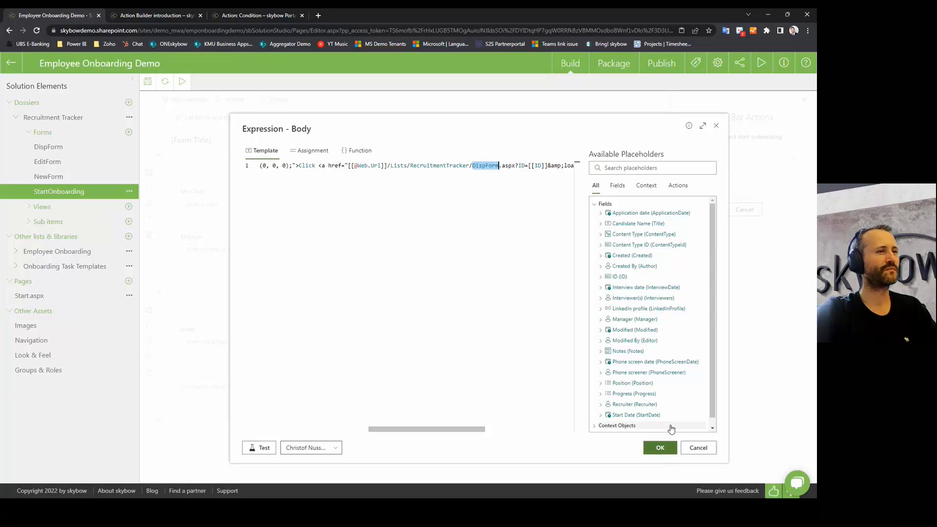
{"action": "left_click", "coordinate": [698, 449]}
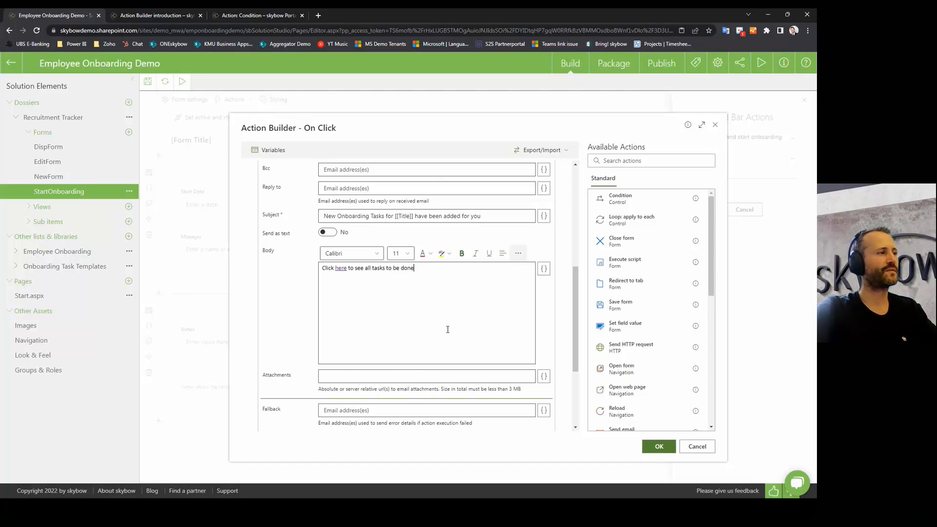
Step: Check the manager email's recipient expression, then collapse the email step
{"action": "scroll", "coordinate": [448, 329], "scroll_direction": "down", "scroll_amount": 3}
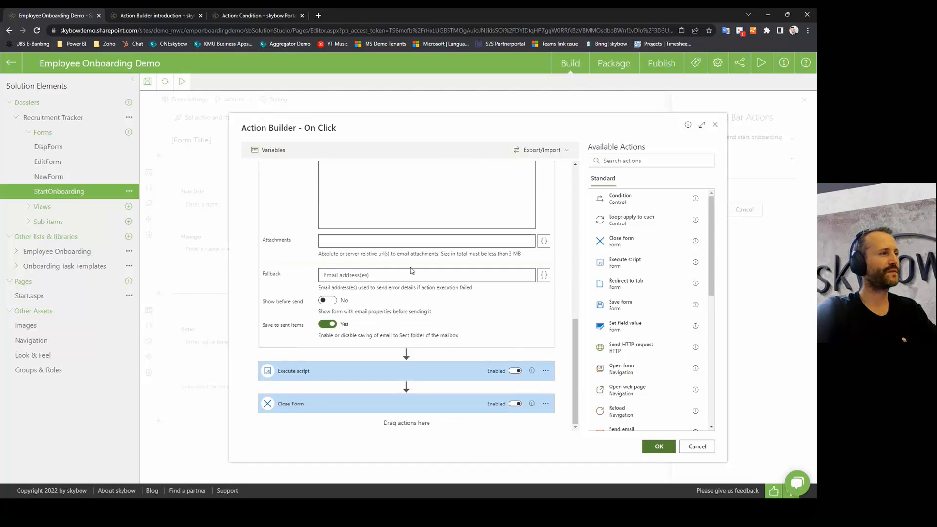
{"action": "scroll", "coordinate": [433, 311], "scroll_direction": "up", "scroll_amount": 2}
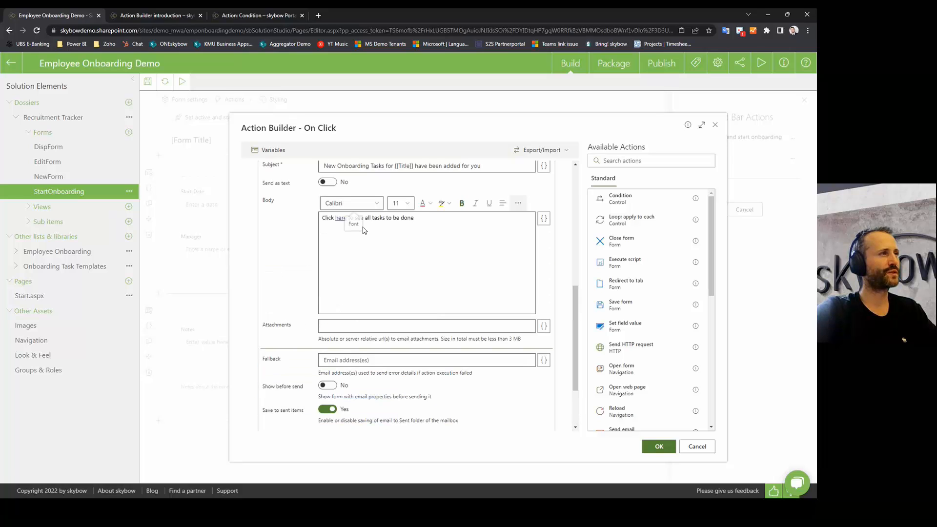
{"action": "scroll", "coordinate": [354, 242], "scroll_direction": "up", "scroll_amount": 4}
{"action": "triple_click", "coordinate": [352, 251]}
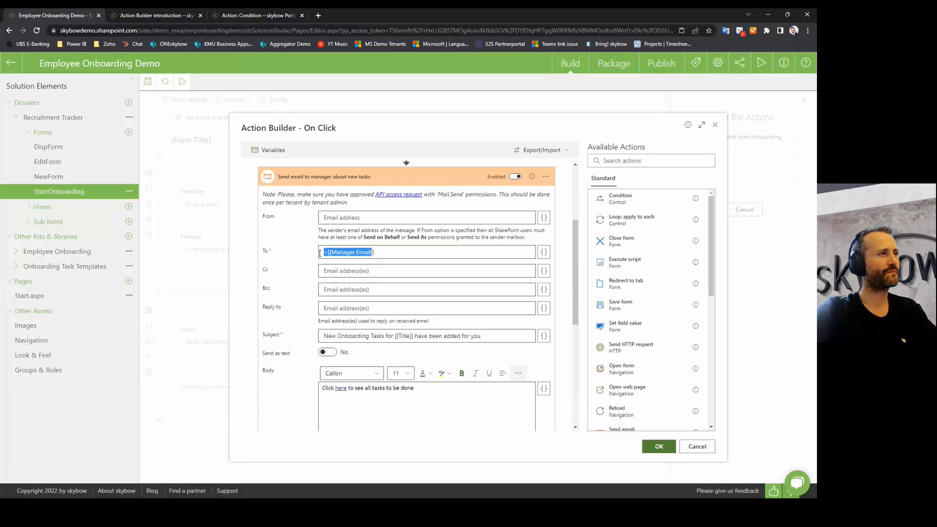
{"action": "left_click", "coordinate": [322, 184]}
{"action": "left_click", "coordinate": [322, 180]}
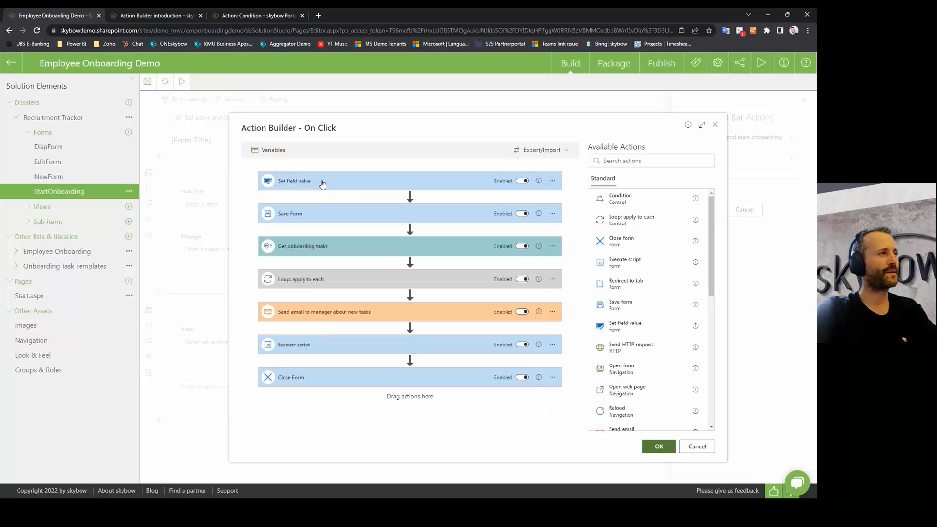
Step: Expand Execute script and inspect its window.loadTasksTab = true; line
{"action": "left_click", "coordinate": [311, 345]}
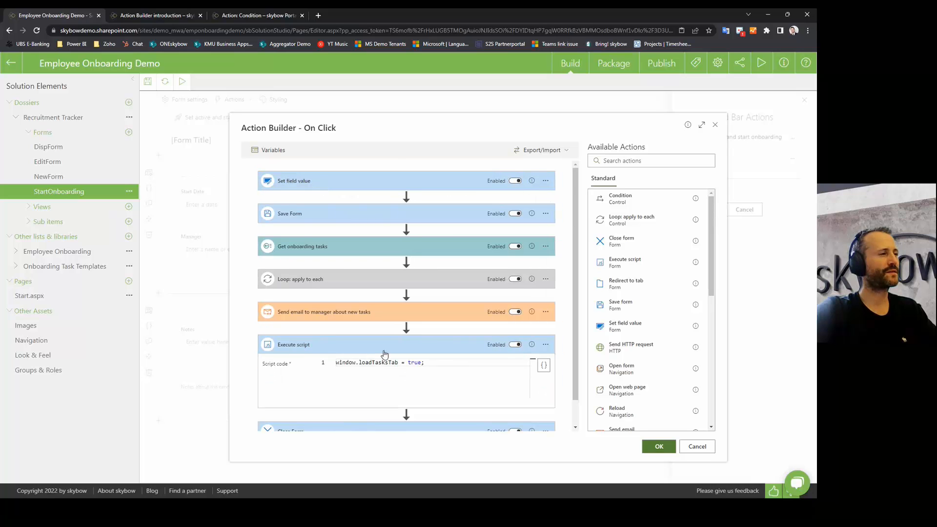
{"action": "left_click_drag", "start_coordinate": [439, 363], "coordinate": [337, 355]}
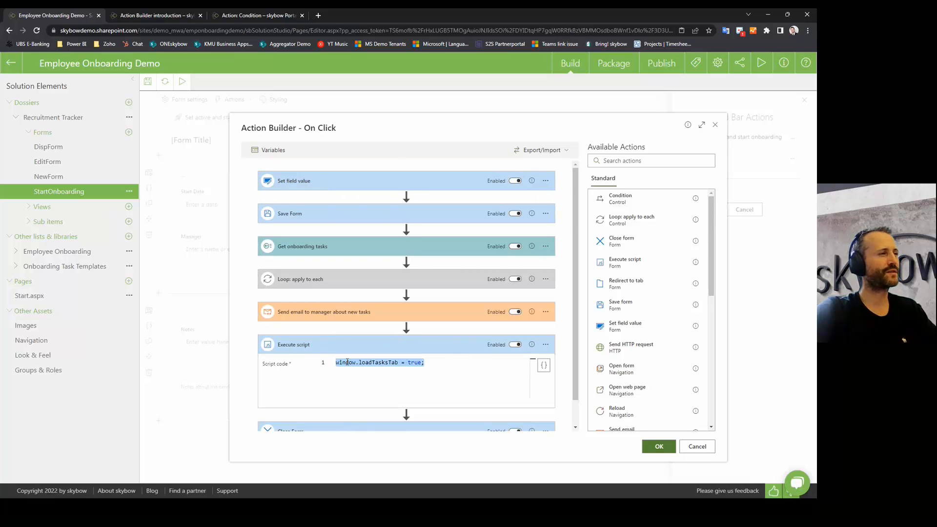
{"action": "left_click", "coordinate": [346, 362]}
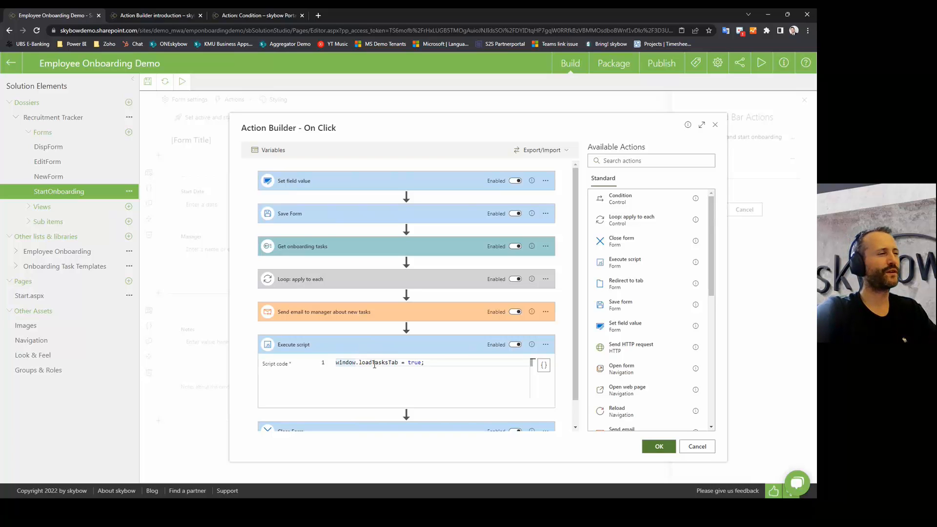
{"action": "left_click", "coordinate": [370, 364]}
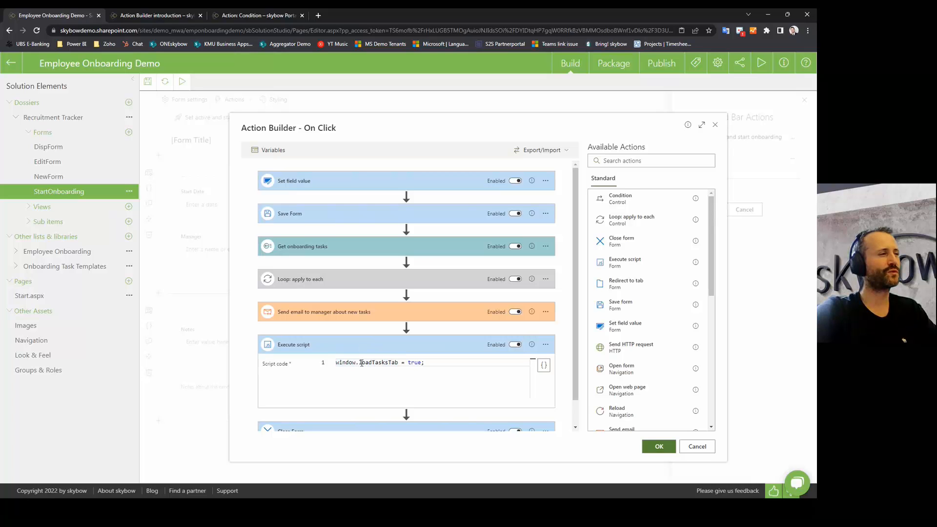
{"action": "left_click_drag", "start_coordinate": [360, 364], "coordinate": [401, 363]}
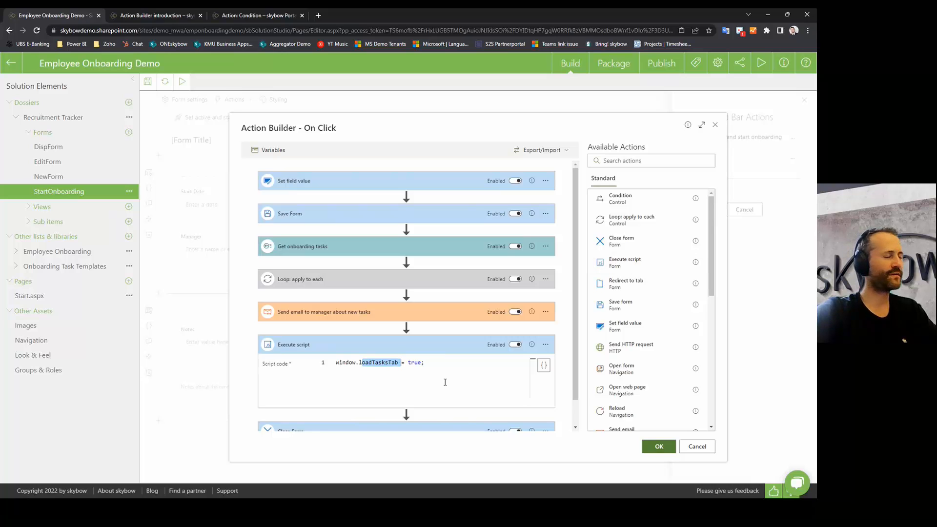
{"action": "left_click_drag", "start_coordinate": [426, 363], "coordinate": [319, 364]}
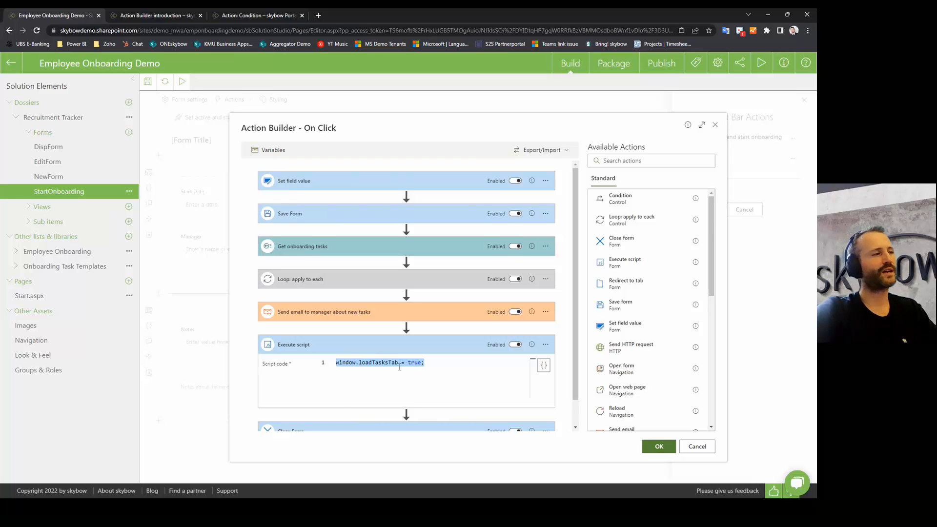
{"action": "scroll", "coordinate": [308, 429], "scroll_direction": "down", "scroll_amount": 1}
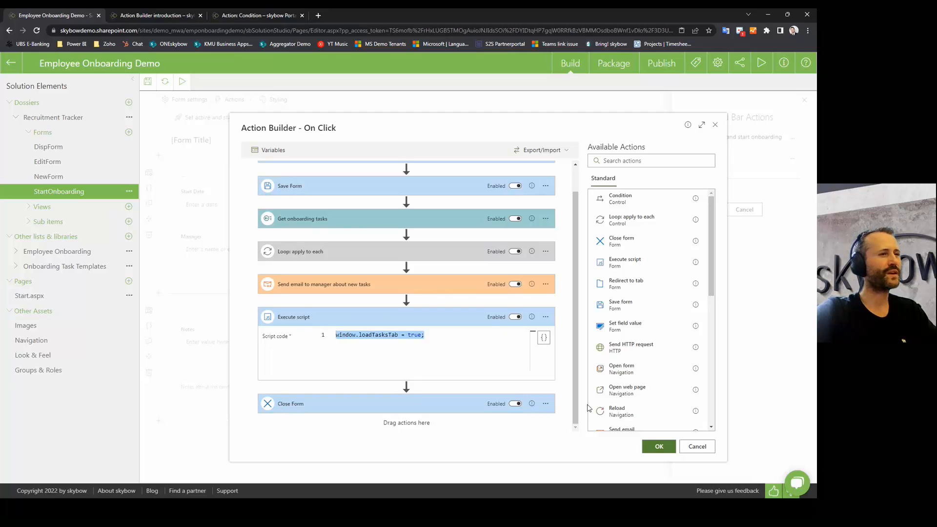
Step: Cancel the On Click flow, action settings and Command Bar Actions, then open the Recruitment Tracker DispForm
{"action": "left_click", "coordinate": [697, 448]}
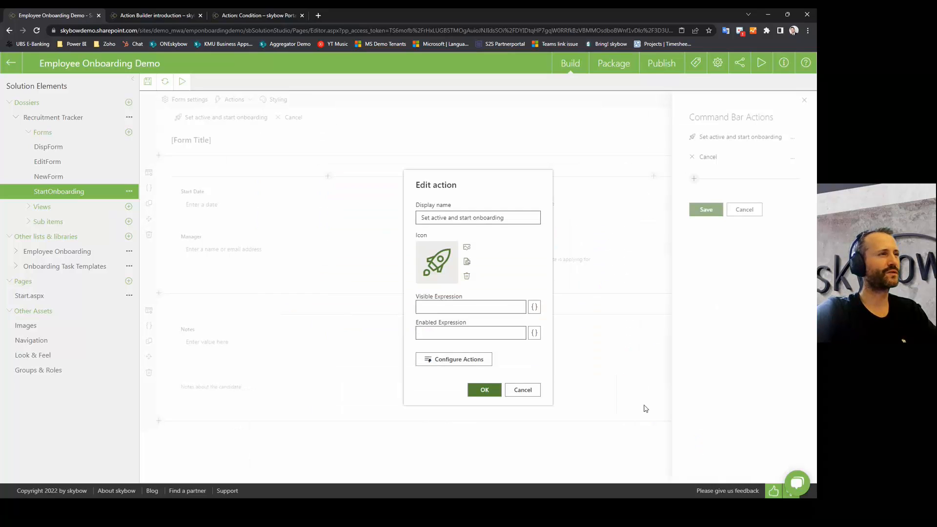
{"action": "left_click", "coordinate": [523, 391]}
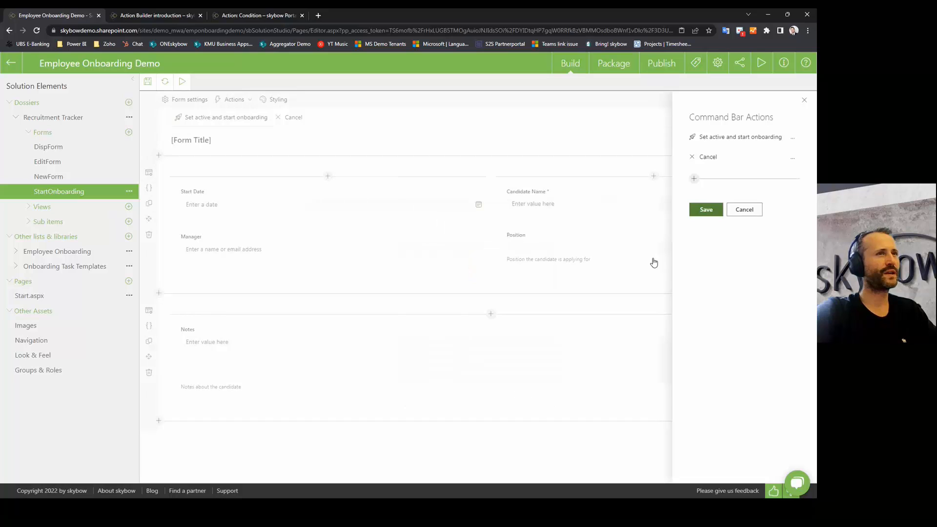
{"action": "left_click", "coordinate": [745, 209]}
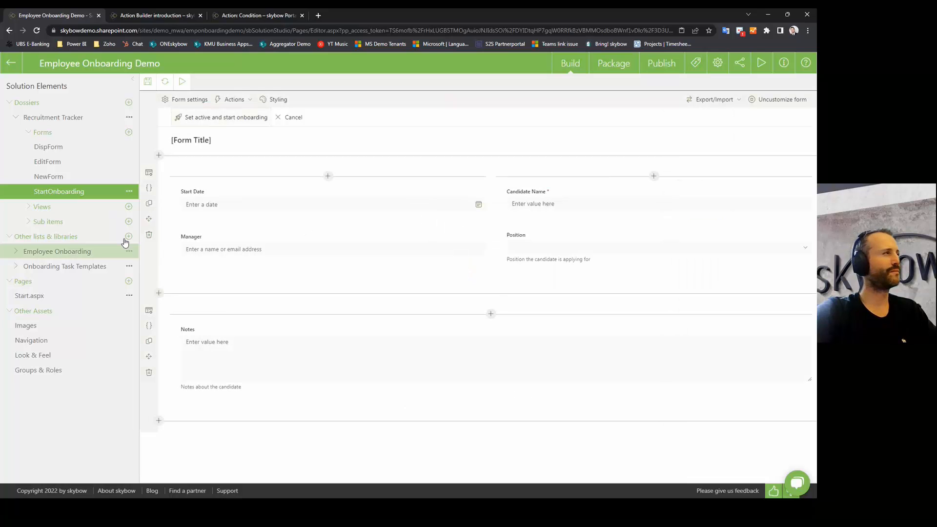
{"action": "left_click", "coordinate": [54, 150]}
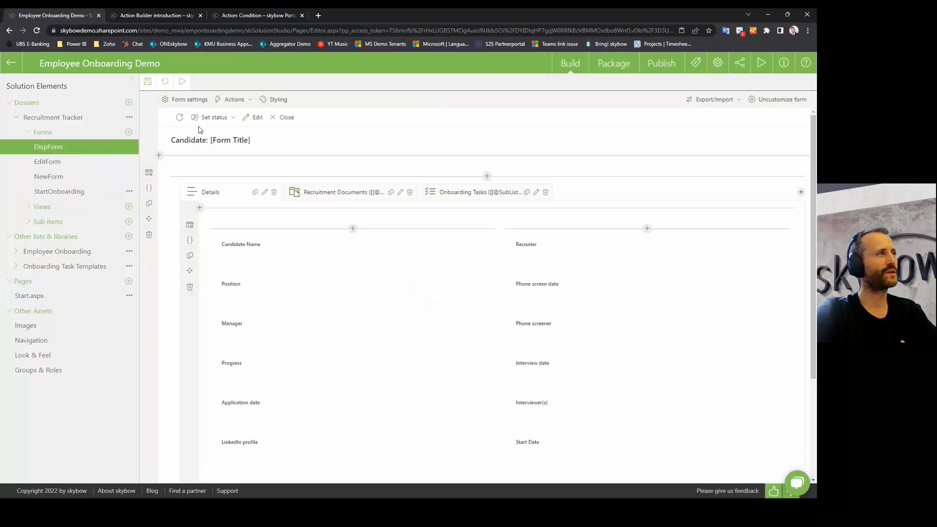
Step: Inspect DispForm's 'active and start onboarding' flow, whose Open form step opens StartOnboarding.aspx in a medium panel
{"action": "left_click", "coordinate": [233, 99]}
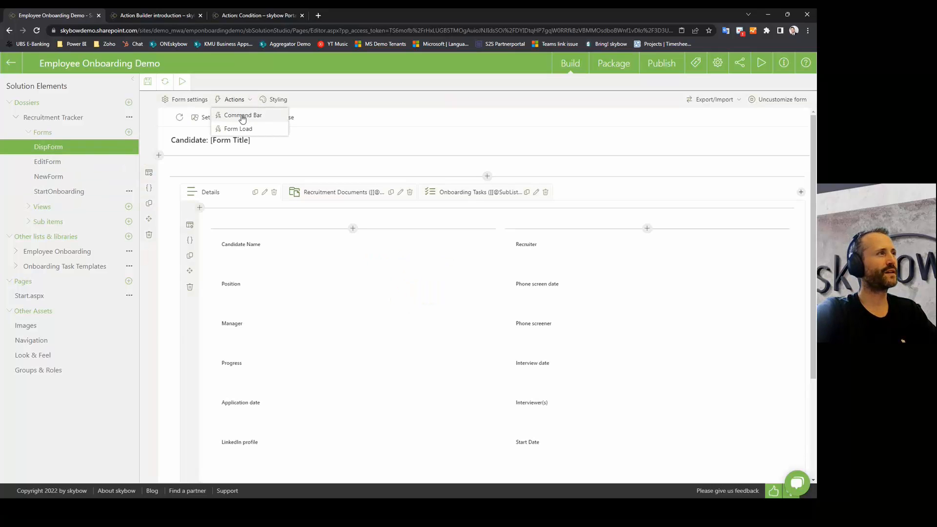
{"action": "left_click", "coordinate": [242, 115]}
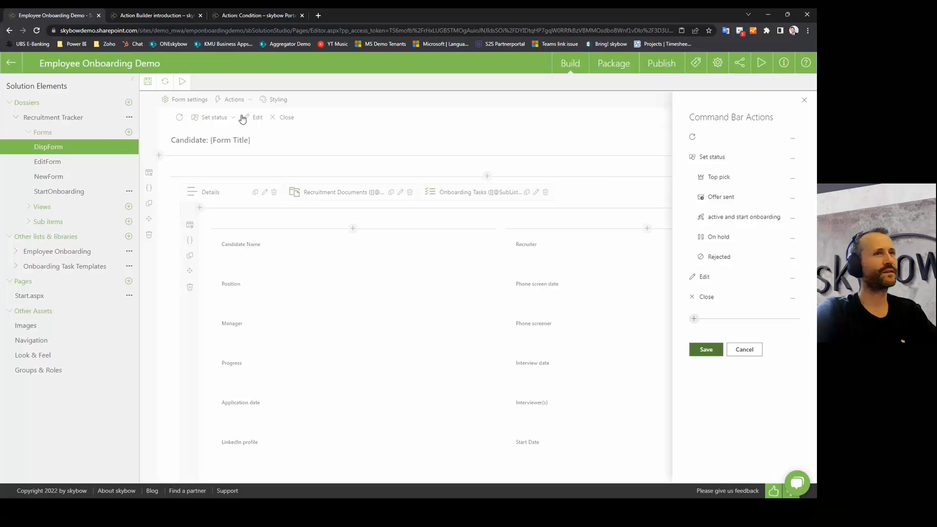
{"action": "left_click", "coordinate": [716, 222]}
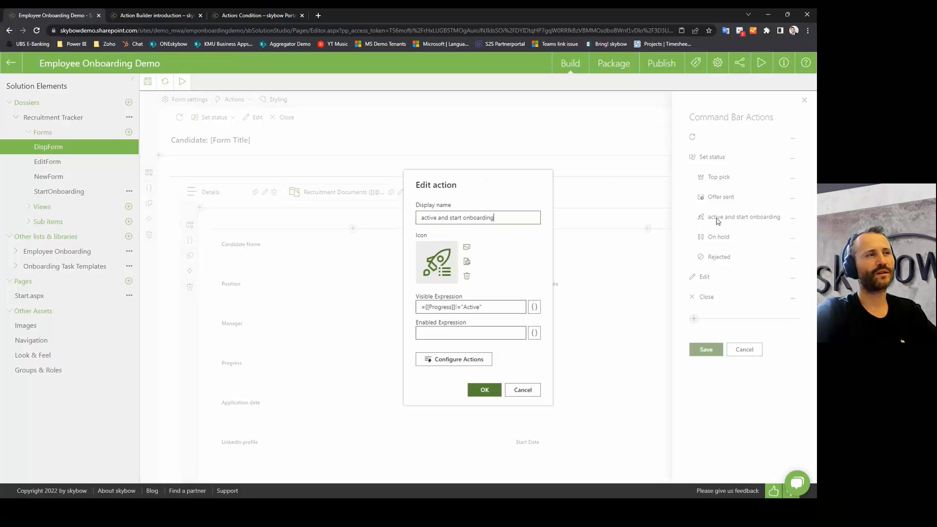
{"action": "left_click", "coordinate": [461, 358]}
{"action": "left_click", "coordinate": [295, 182]}
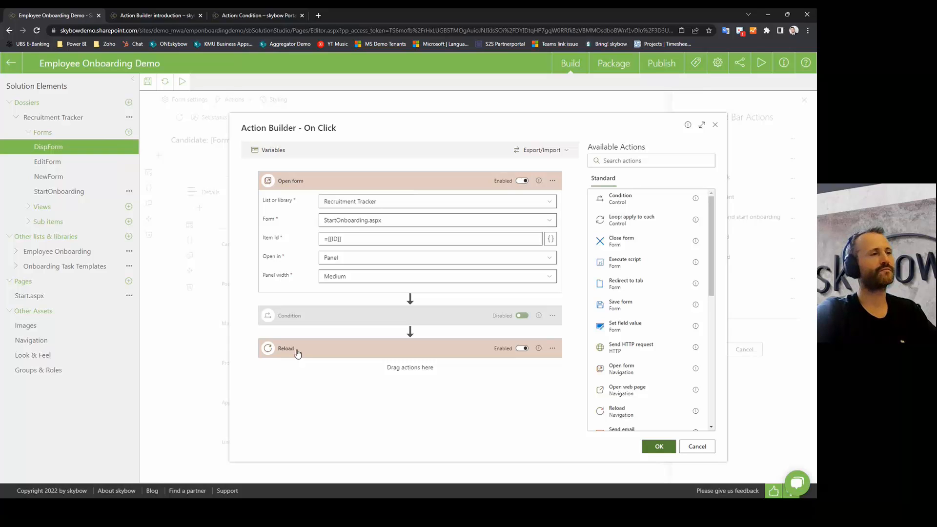
Step: Cancel out of the flow and command bar actions unchanged, then list DispForm's action types
{"action": "left_click", "coordinate": [703, 448]}
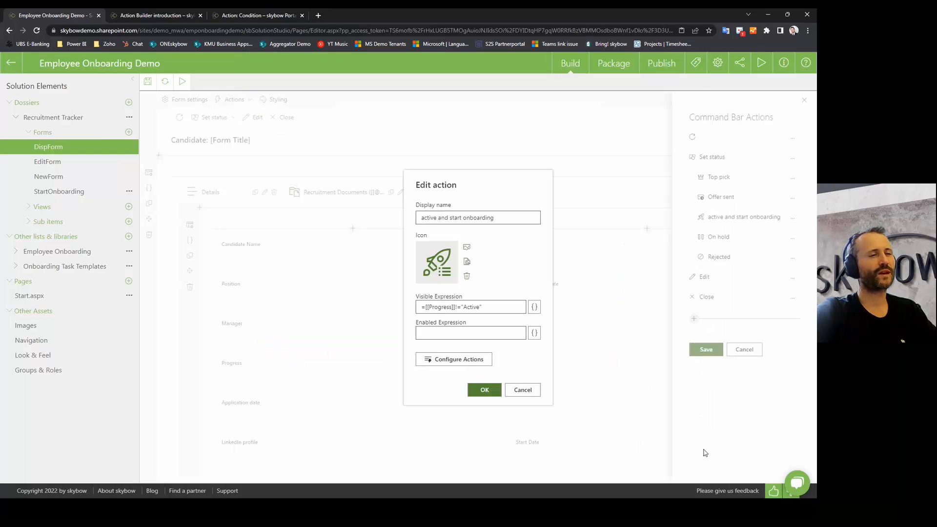
{"action": "left_click", "coordinate": [523, 390]}
{"action": "left_click", "coordinate": [745, 349]}
{"action": "left_click", "coordinate": [214, 118]}
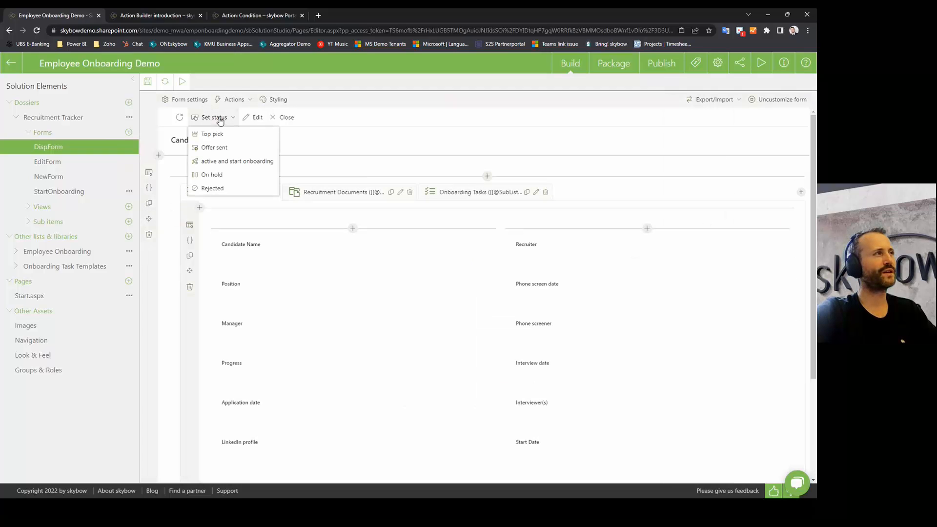
{"action": "left_click", "coordinate": [232, 100]}
{"action": "left_click", "coordinate": [233, 100]}
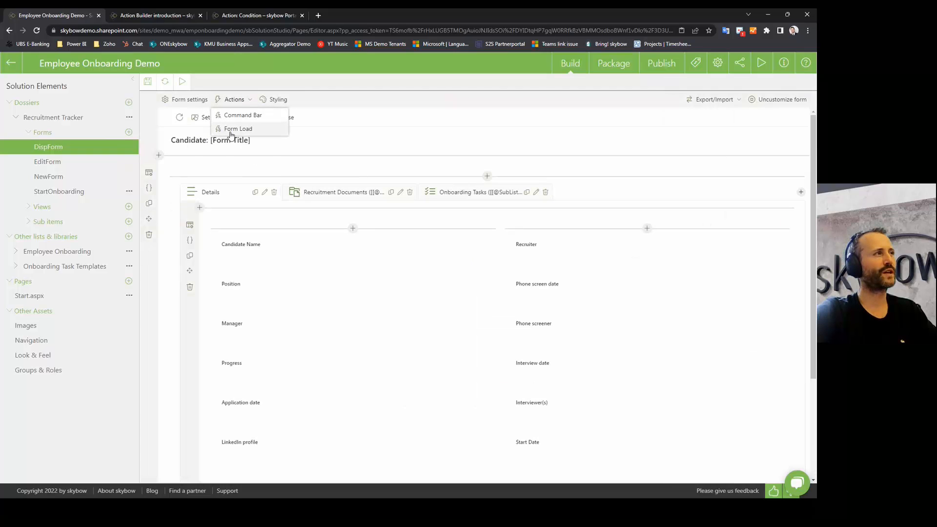
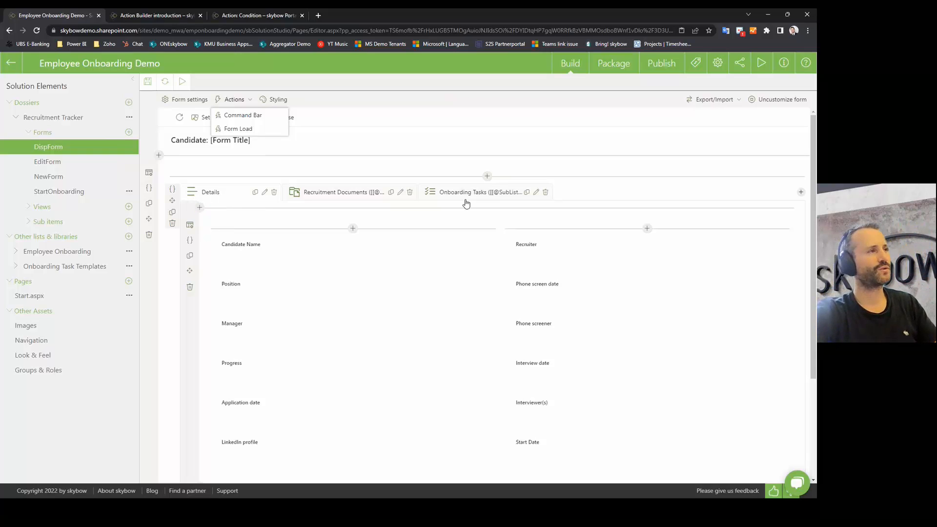
Step: Open DispForm's After-Form Load action flow and expand its condition
{"action": "left_click", "coordinate": [241, 129]}
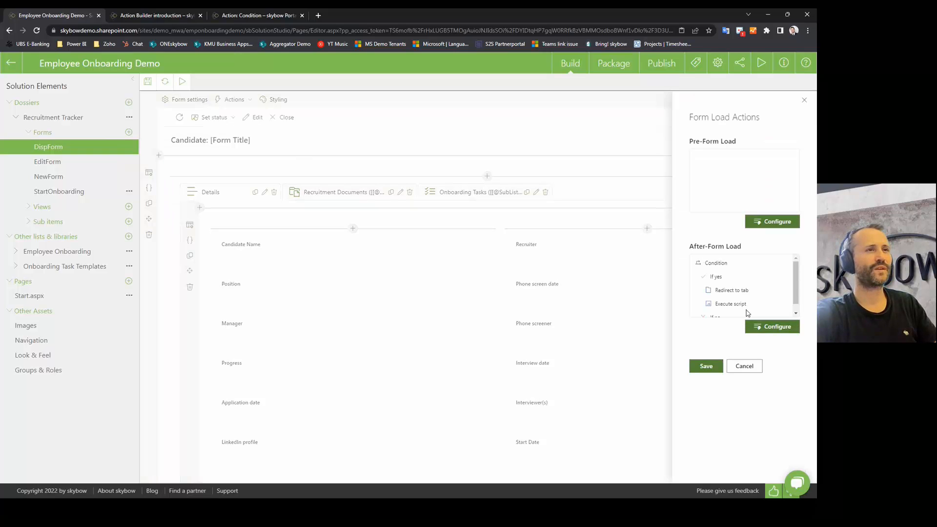
{"action": "left_click", "coordinate": [771, 327]}
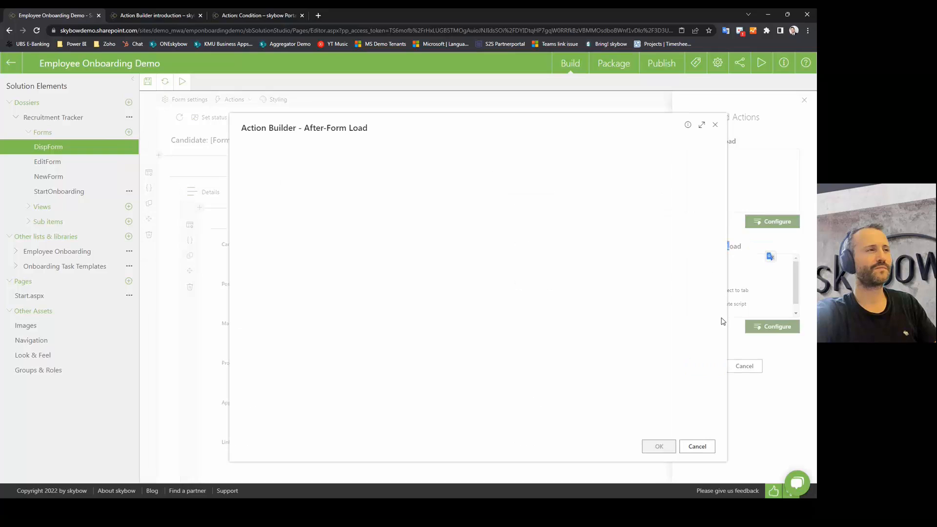
{"action": "left_click", "coordinate": [313, 180]}
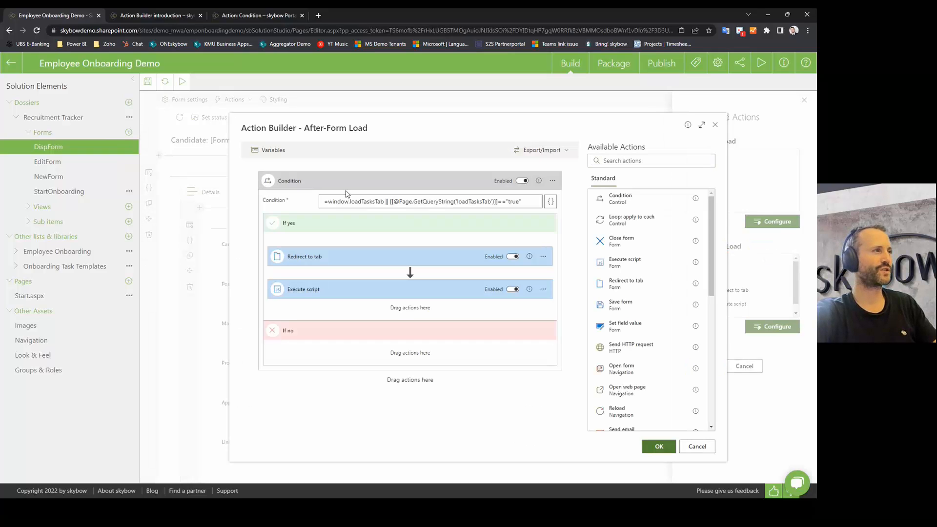
Step: Highlight the window.loadTasksTab variable and query string check, then show the redirect's target tab
{"action": "left_click_drag", "start_coordinate": [328, 202], "coordinate": [388, 202]}
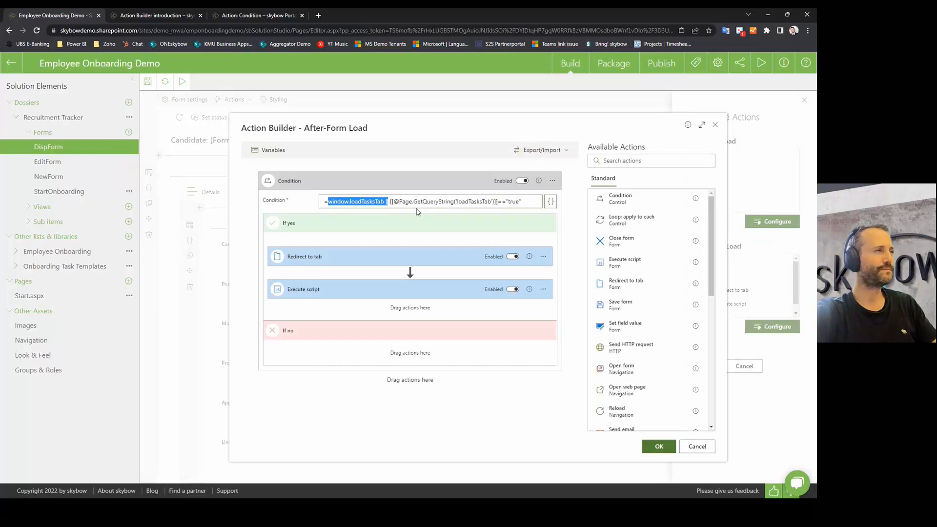
{"action": "double_click", "coordinate": [360, 201]}
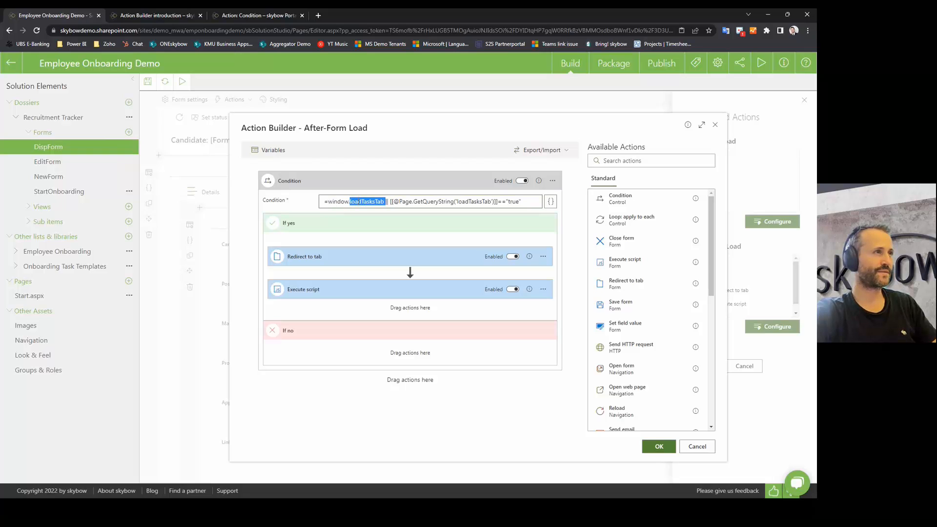
{"action": "left_click", "coordinate": [486, 200]}
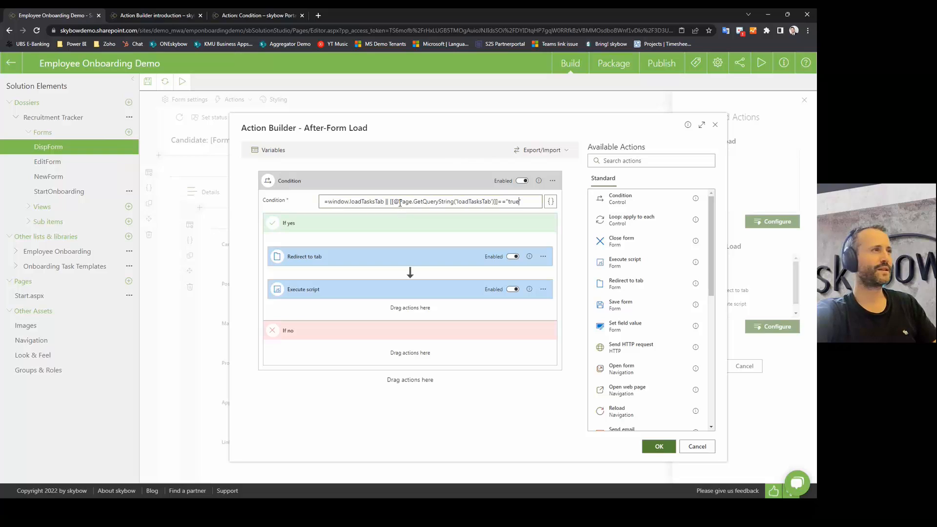
{"action": "left_click_drag", "start_coordinate": [393, 202], "coordinate": [527, 200]}
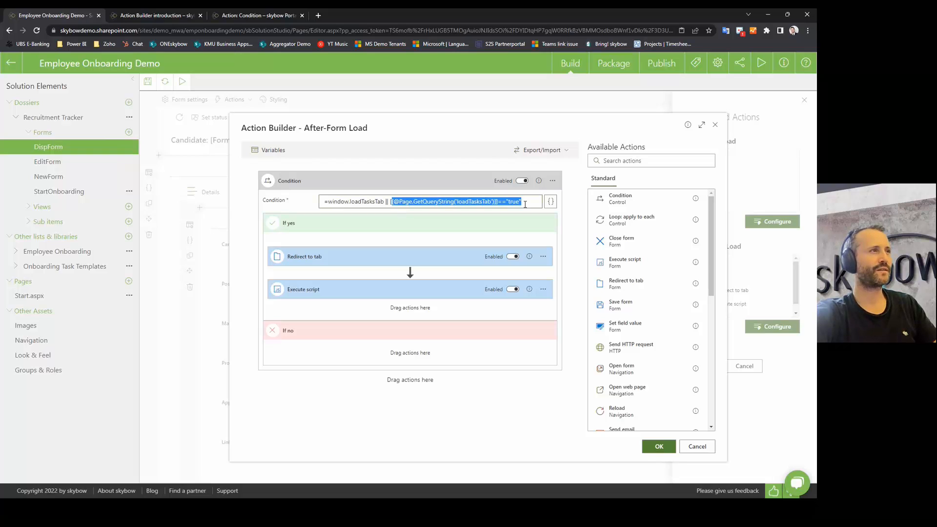
{"action": "double_click", "coordinate": [356, 202]}
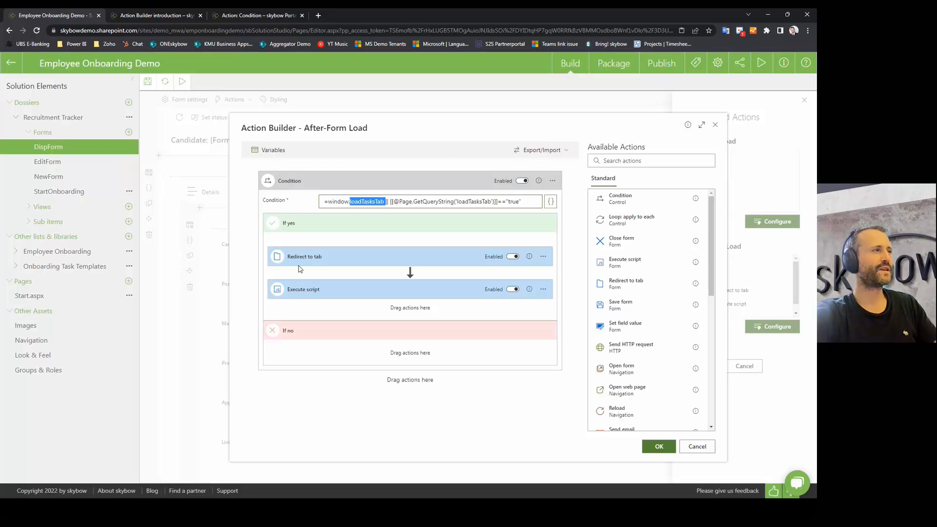
{"action": "left_click", "coordinate": [314, 259]}
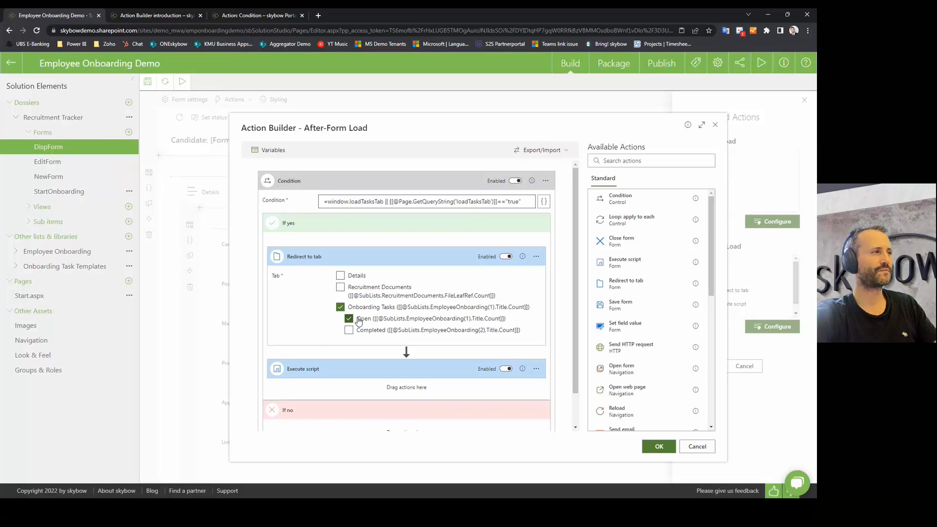
{"action": "left_click", "coordinate": [318, 392]}
{"action": "type", "text": "delete window.loadTasksTab"}
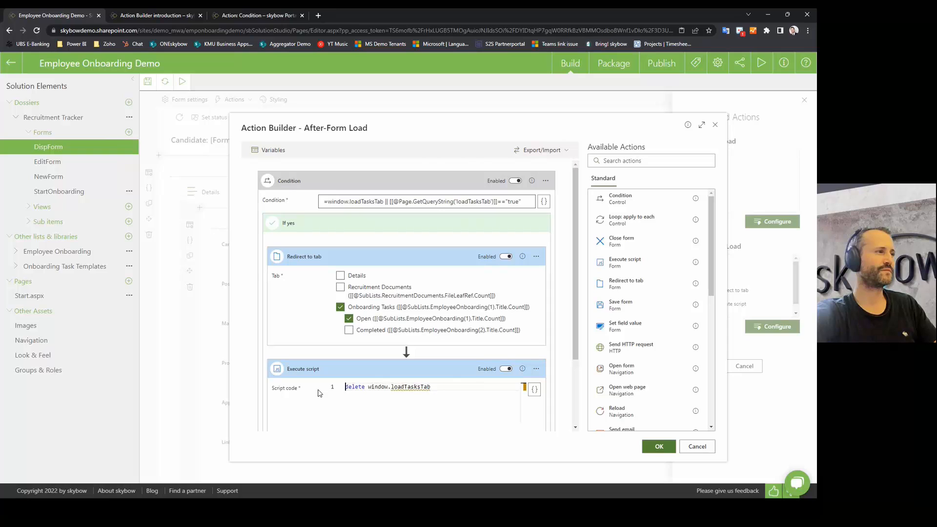
{"action": "left_click_drag", "start_coordinate": [364, 386], "coordinate": [432, 387]}
{"action": "left_click", "coordinate": [438, 387]}
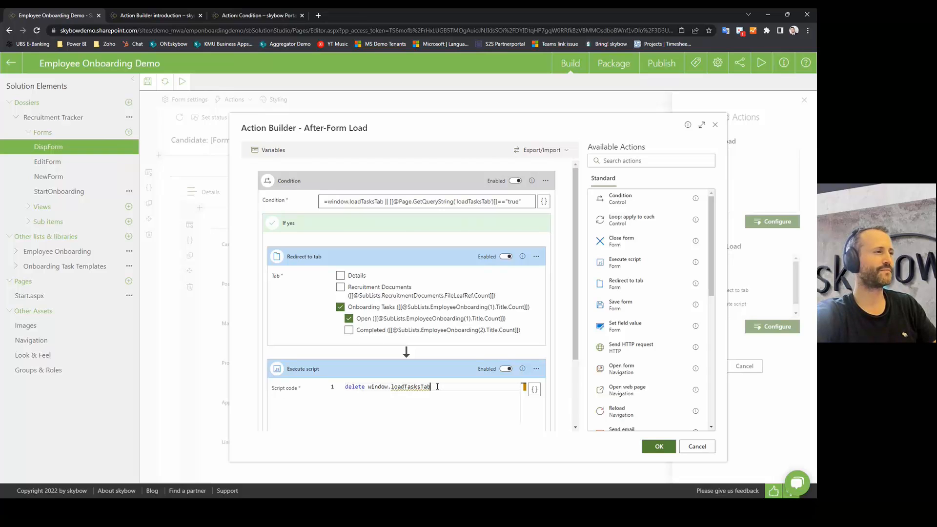
{"action": "left_click_drag", "start_coordinate": [438, 387], "coordinate": [318, 388]}
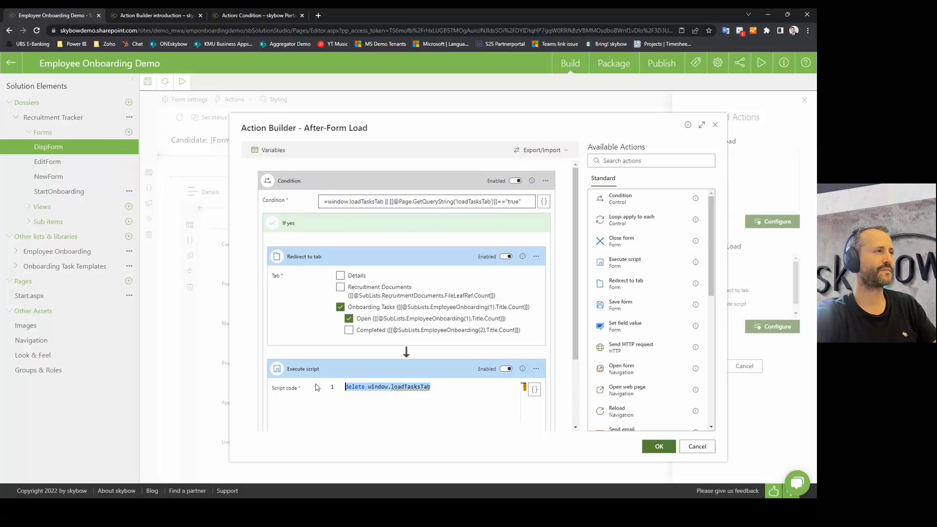
{"action": "left_click", "coordinate": [302, 258]}
{"action": "left_click", "coordinate": [301, 289]}
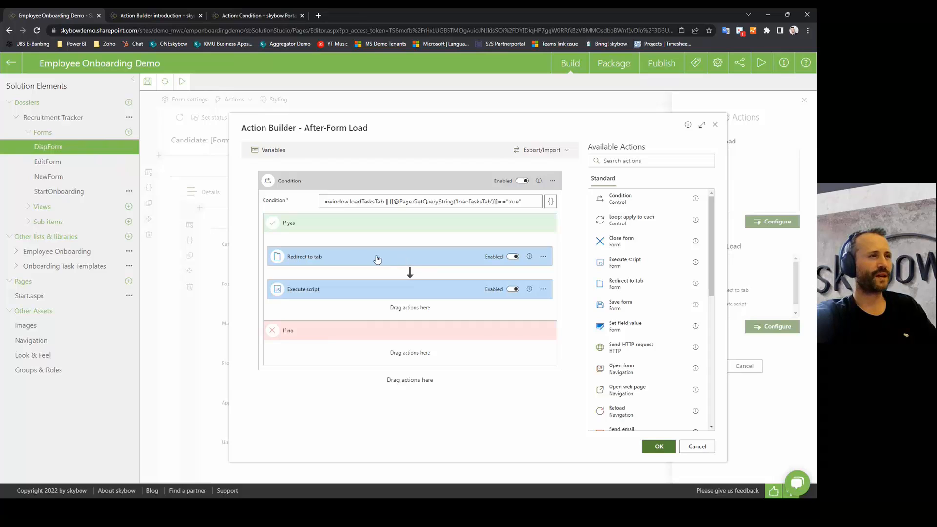
Step: Drag a second copy of the Redirect to tab action into the If yes branch
{"action": "left_click", "coordinate": [315, 259]}
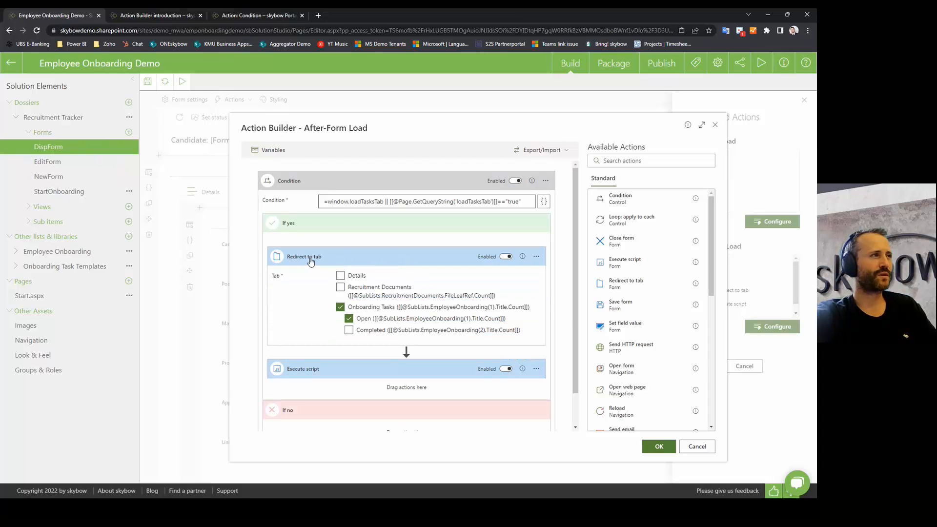
{"action": "left_click", "coordinate": [347, 257]}
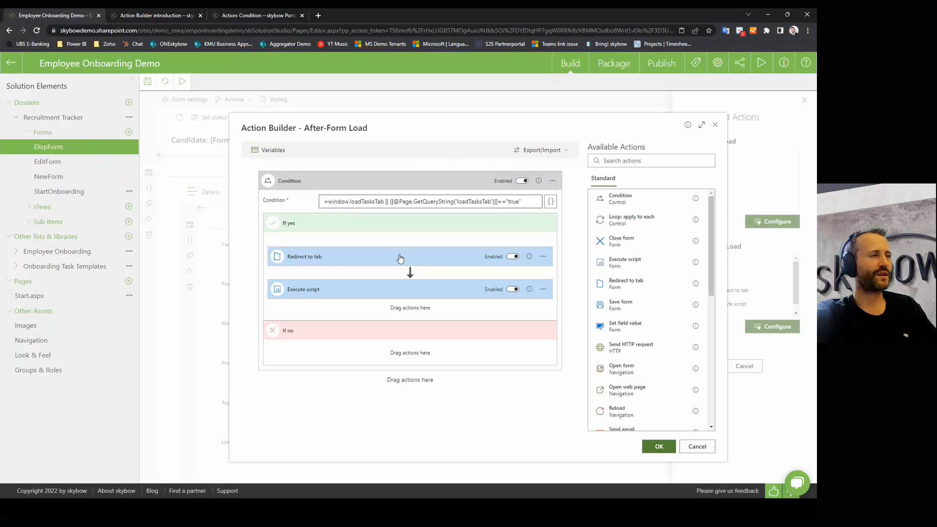
{"action": "left_click_drag", "start_coordinate": [400, 258], "coordinate": [414, 240]}
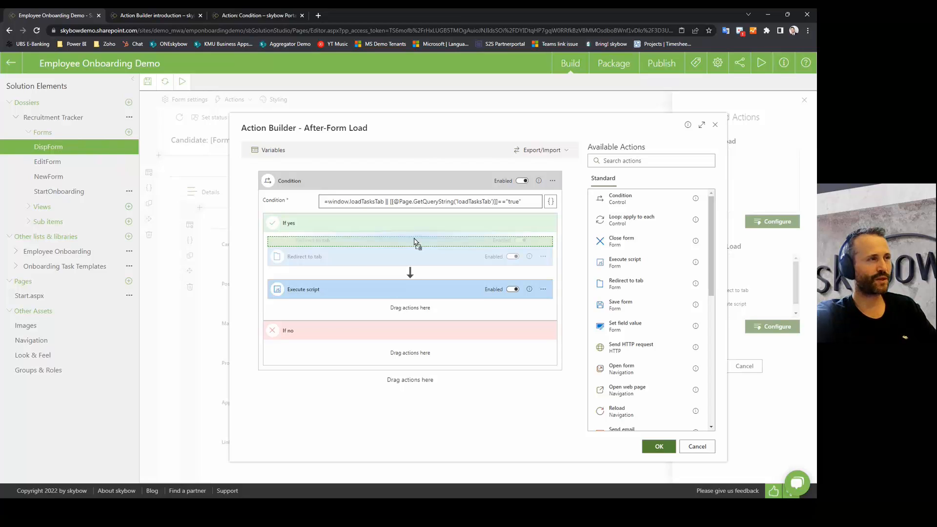
{"action": "left_click_drag", "start_coordinate": [415, 241], "coordinate": [408, 246]}
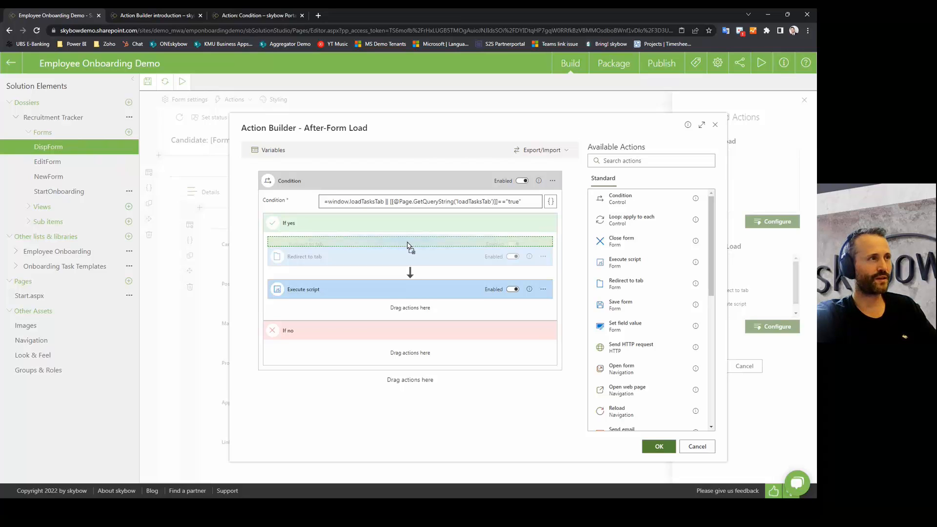
{"action": "left_click_drag", "start_coordinate": [407, 243], "coordinate": [399, 243]}
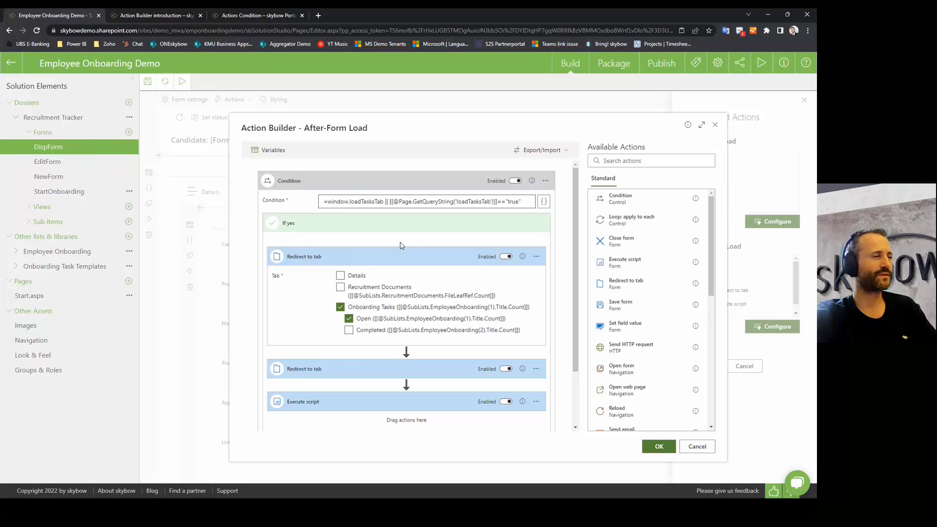
Step: Expand the second Redirect to tab to confirm it targets Onboarding Tasks Open
{"action": "left_click", "coordinate": [334, 370]}
{"action": "scroll", "coordinate": [352, 342], "scroll_direction": "down", "scroll_amount": 2}
{"action": "scroll", "coordinate": [353, 323], "scroll_direction": "up", "scroll_amount": 1}
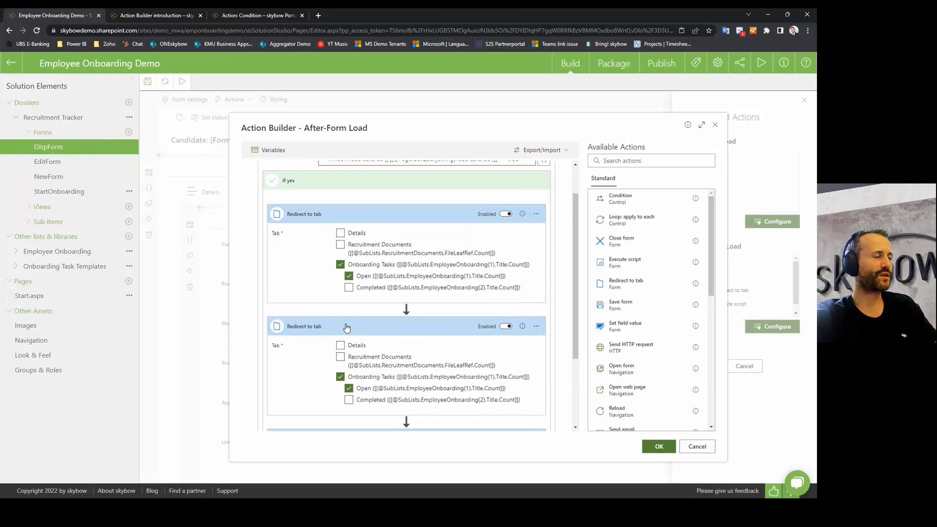
{"action": "left_click", "coordinate": [348, 327]}
{"action": "scroll", "coordinate": [356, 236], "scroll_direction": "up", "scroll_amount": 1}
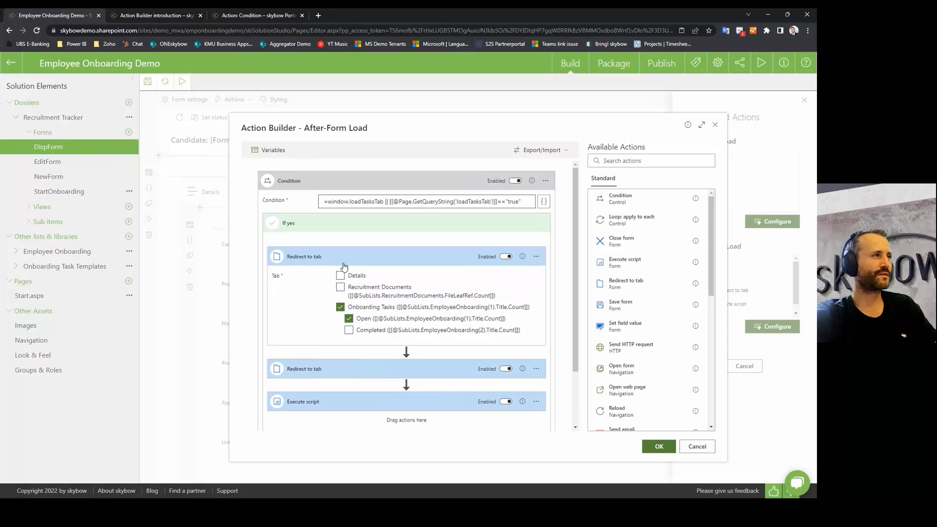
Step: Delete the duplicate Redirect to tab action from the If yes branch
{"action": "left_click", "coordinate": [340, 308]}
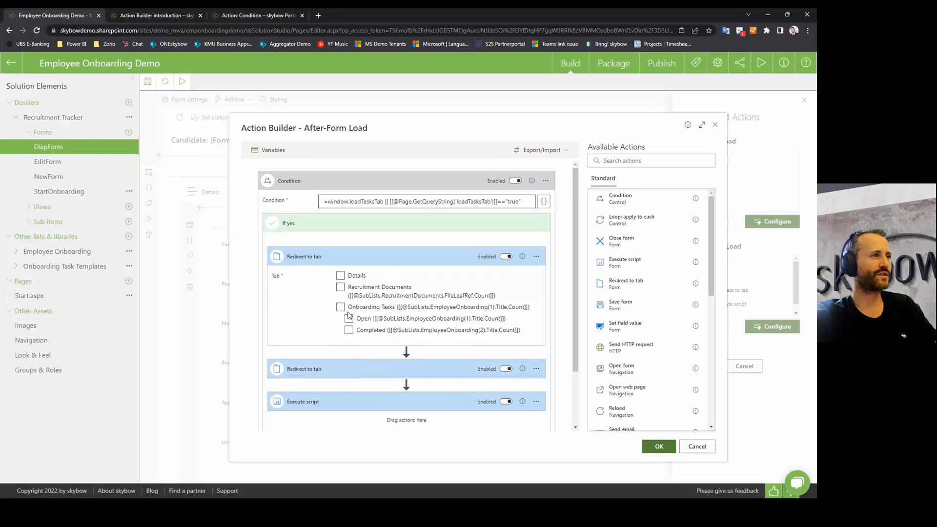
{"action": "left_click", "coordinate": [387, 257]}
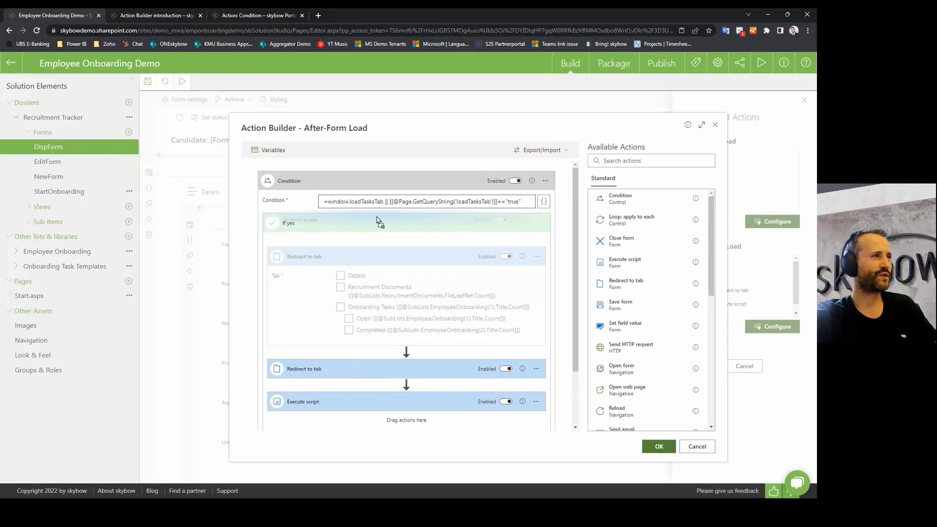
{"action": "left_click", "coordinate": [375, 258]}
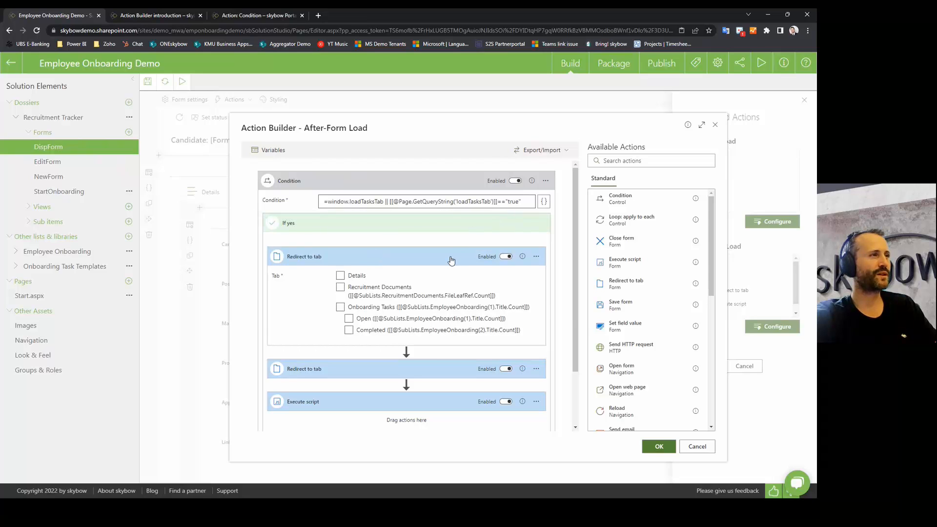
{"action": "left_click", "coordinate": [536, 256]}
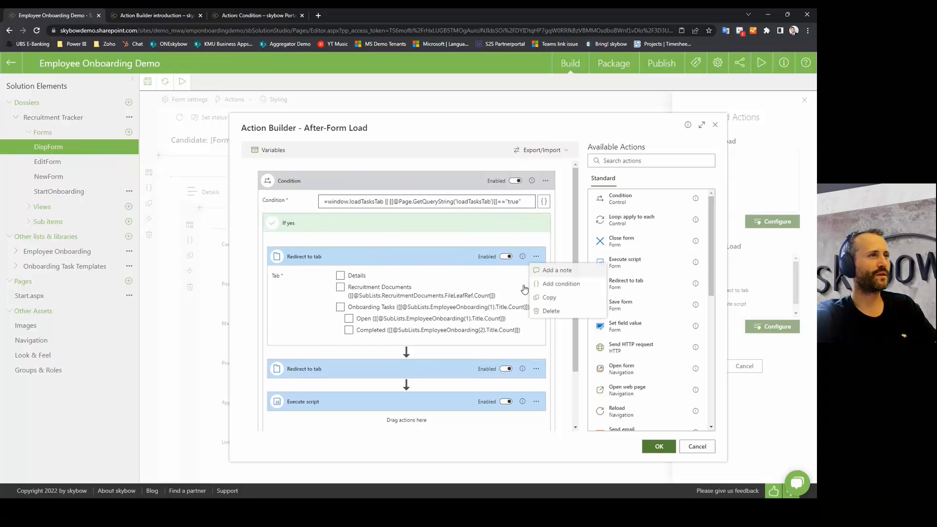
{"action": "left_click", "coordinate": [544, 311]}
{"action": "left_click", "coordinate": [486, 313]}
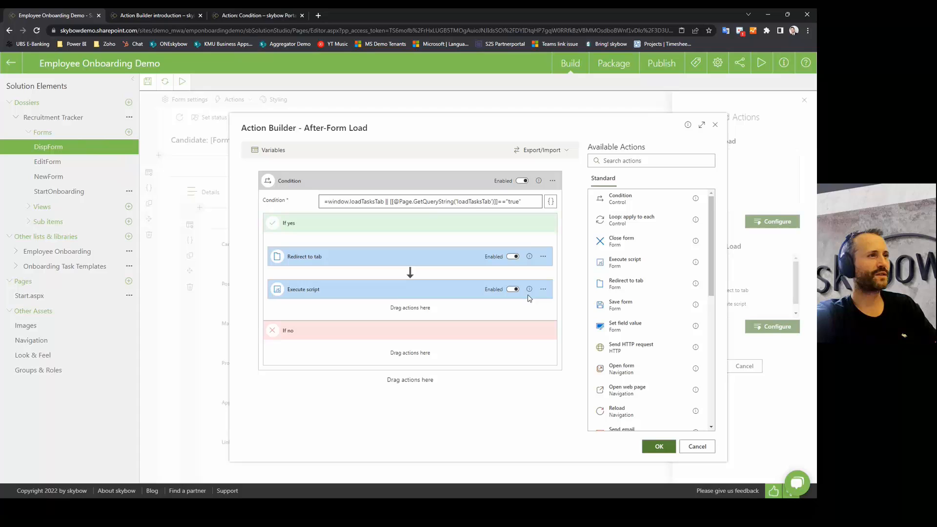
Step: Copy Redirect to tab to the clipboard, test-paste and delete it, then open StartOnboarding
{"action": "left_click", "coordinate": [544, 257]}
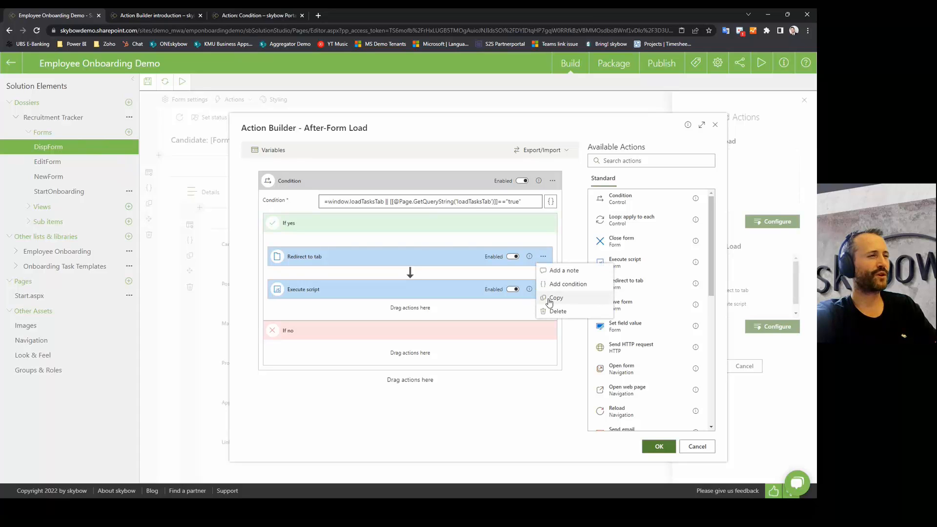
{"action": "left_click", "coordinate": [558, 299]}
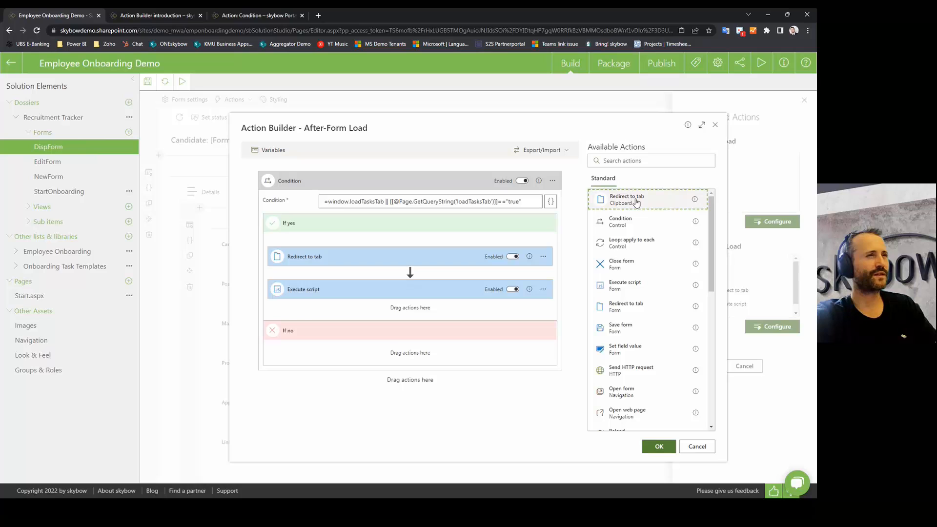
{"action": "left_click_drag", "start_coordinate": [640, 203], "coordinate": [398, 168]}
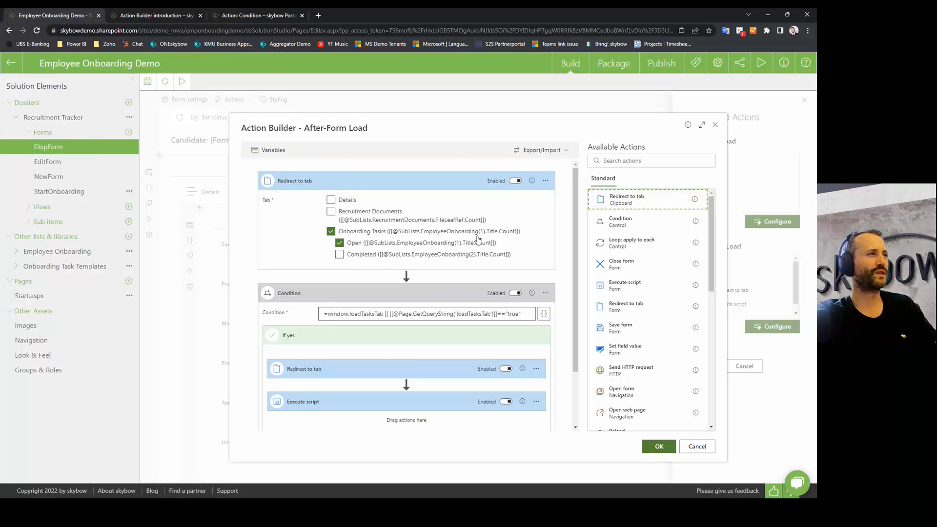
{"action": "left_click", "coordinate": [546, 182]}
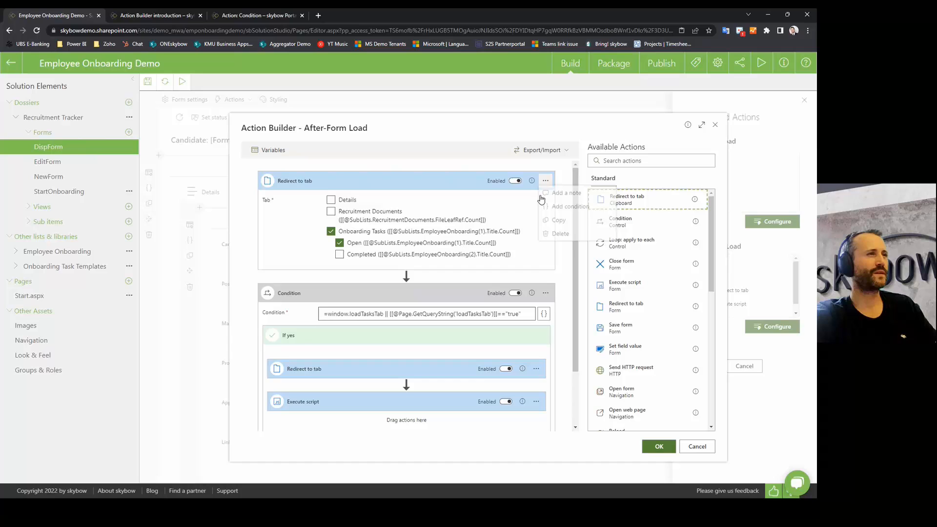
{"action": "left_click", "coordinate": [560, 235]}
{"action": "left_click", "coordinate": [486, 313]}
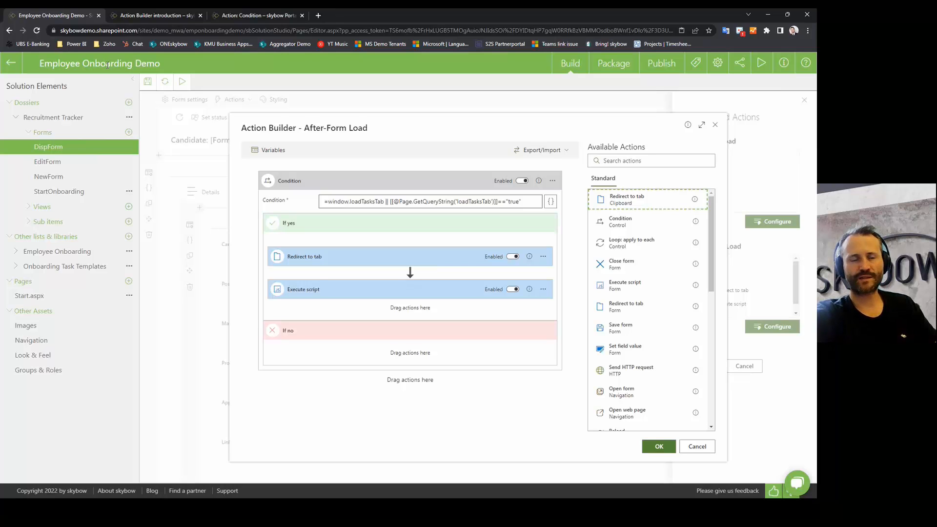
{"action": "left_click", "coordinate": [681, 31]}
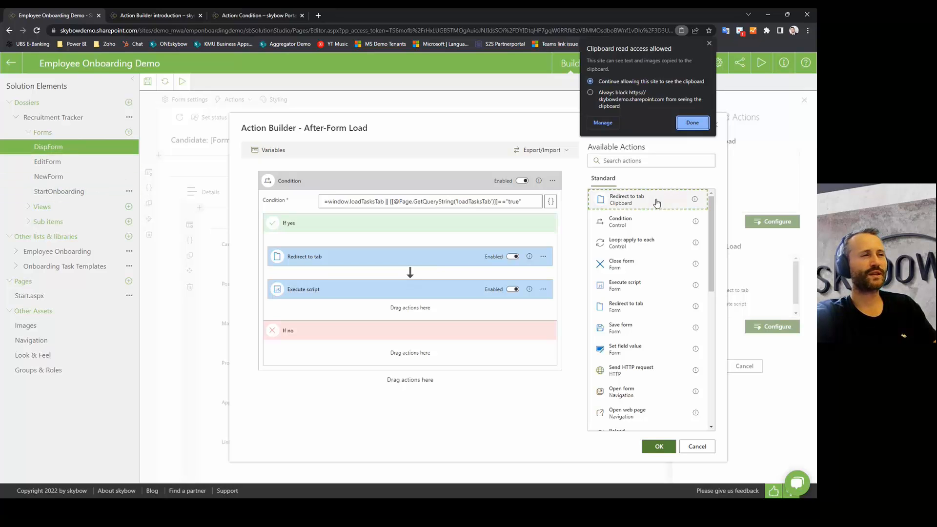
{"action": "left_click", "coordinate": [65, 195]}
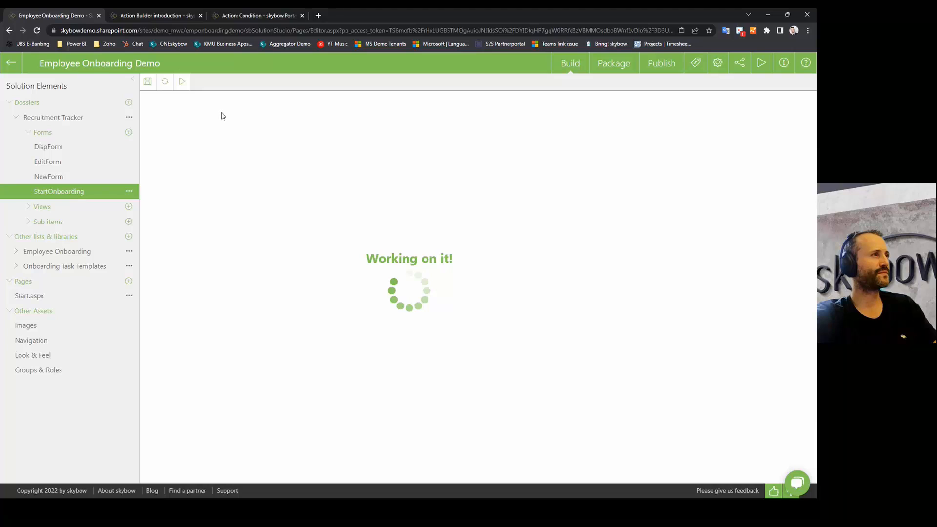
Step: Open the On Click flow of the Set active and start onboarding command bar action
{"action": "left_click", "coordinate": [233, 99]}
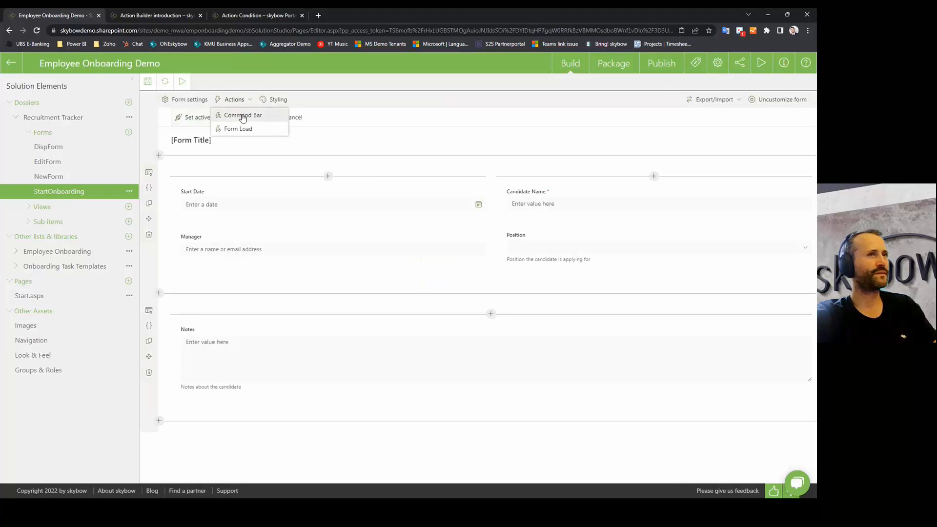
{"action": "left_click", "coordinate": [242, 115]}
{"action": "left_click", "coordinate": [792, 138]}
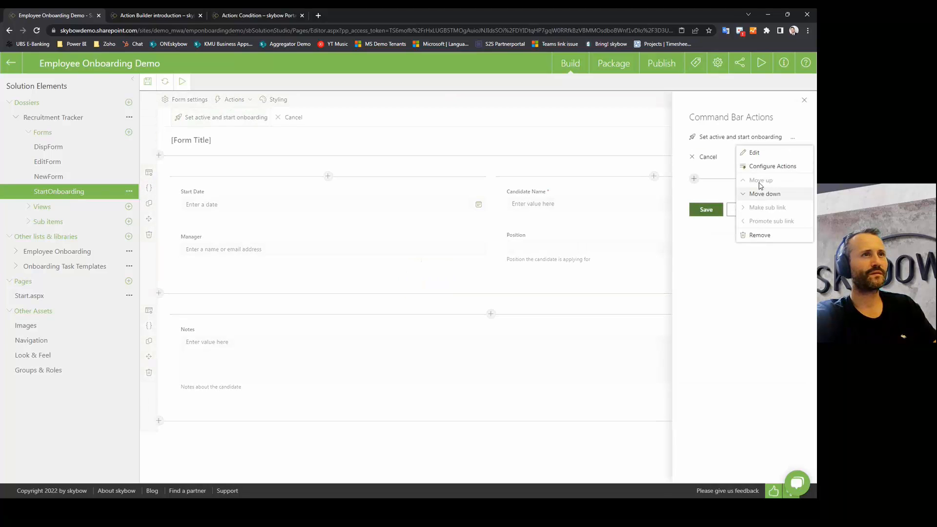
{"action": "left_click", "coordinate": [773, 166]}
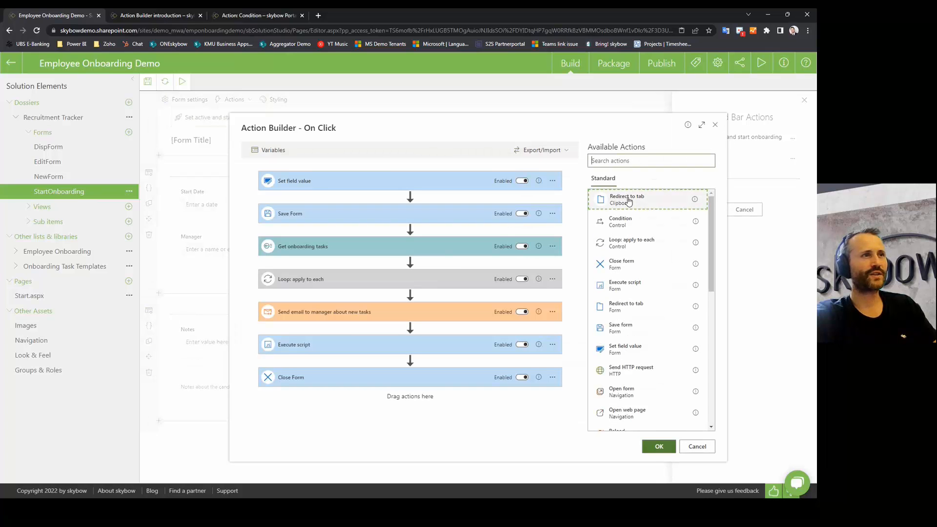
Step: Paste the clipboard Redirect to tab at the flow's top, note the missing Tabs error, and delete it
{"action": "left_click_drag", "start_coordinate": [628, 201], "coordinate": [404, 179]}
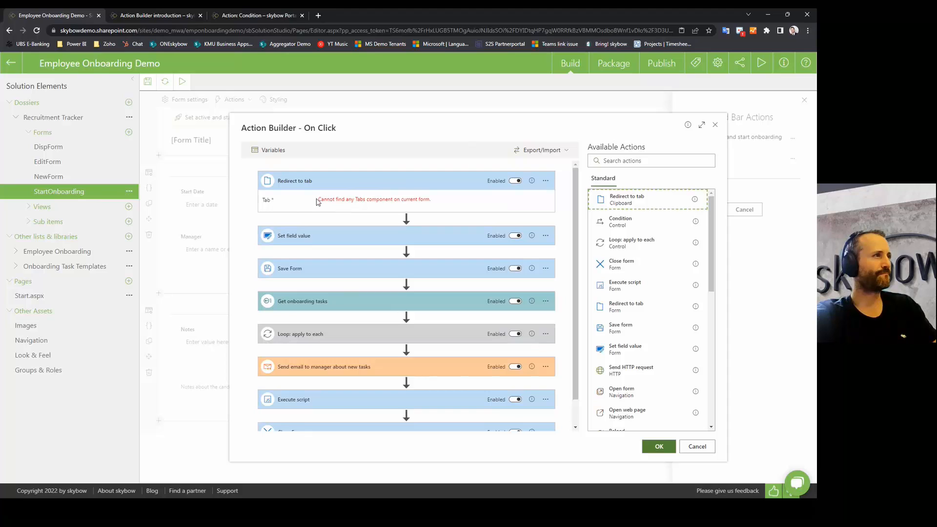
{"action": "left_click_drag", "start_coordinate": [317, 202], "coordinate": [439, 201]}
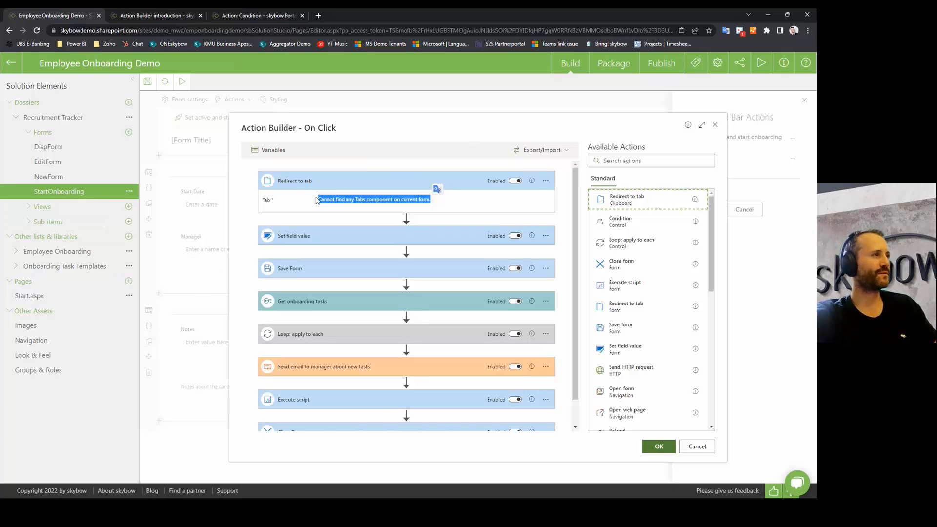
{"action": "left_click", "coordinate": [546, 182]}
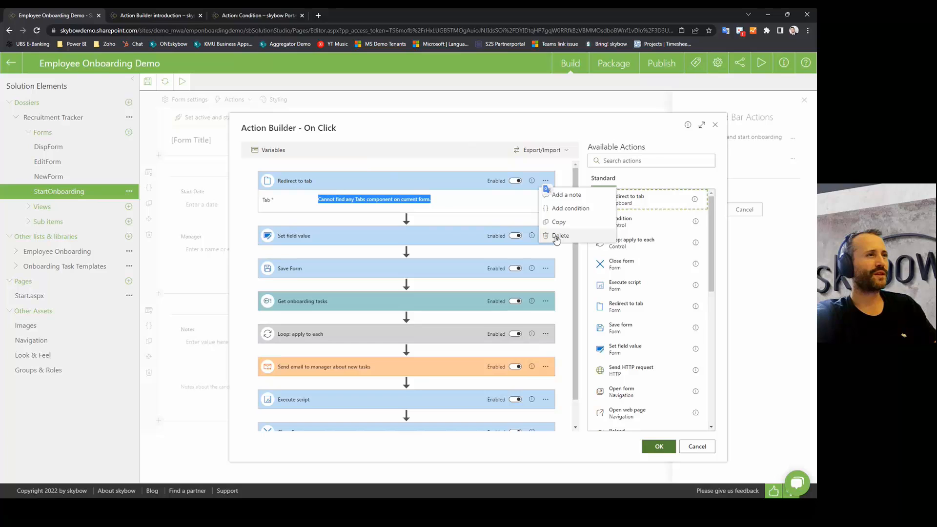
{"action": "left_click", "coordinate": [556, 236]}
Step: Export the On Click actions to a JSON file, then discard test edits without saving
{"action": "left_click", "coordinate": [486, 311]}
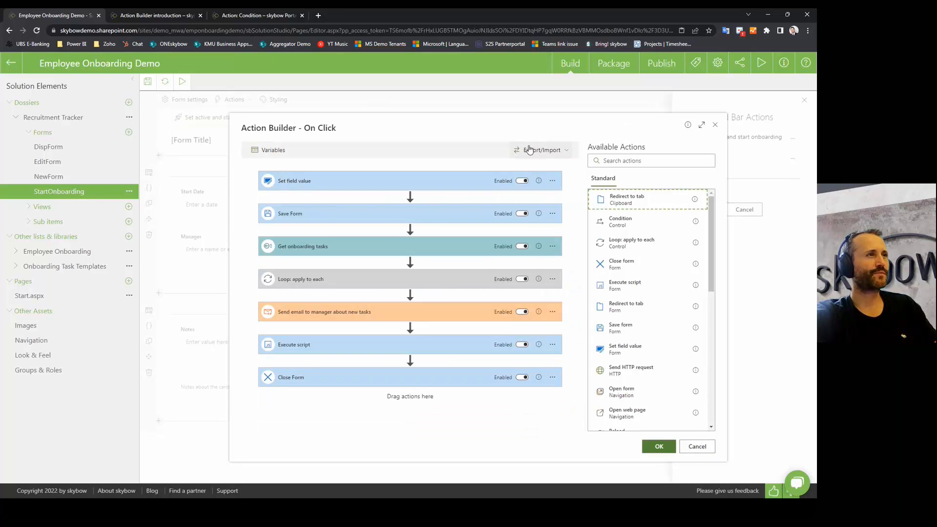
{"action": "left_click", "coordinate": [534, 151]}
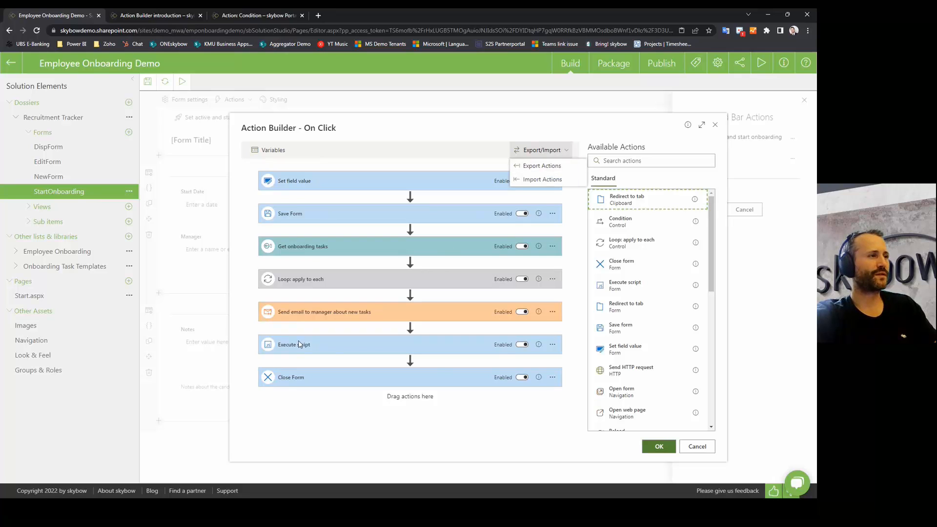
{"action": "left_click", "coordinate": [540, 165]}
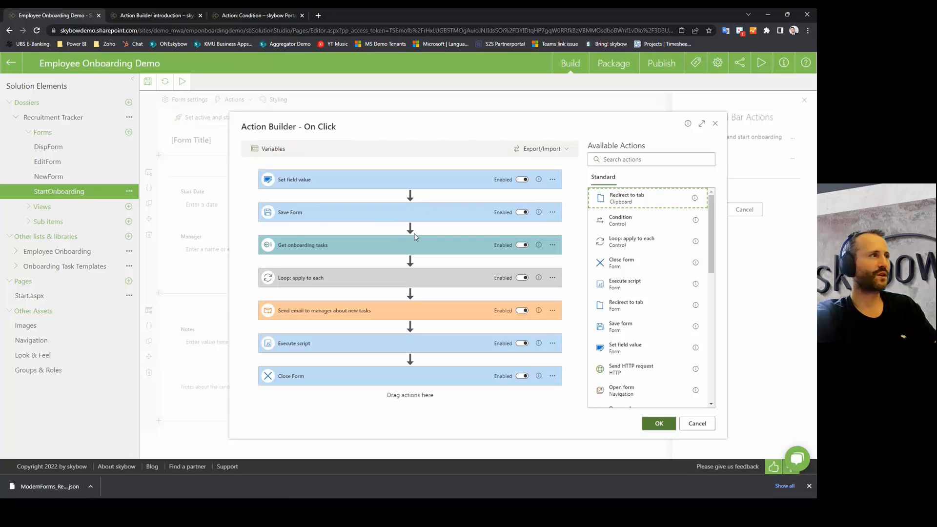
{"action": "left_click", "coordinate": [553, 179]}
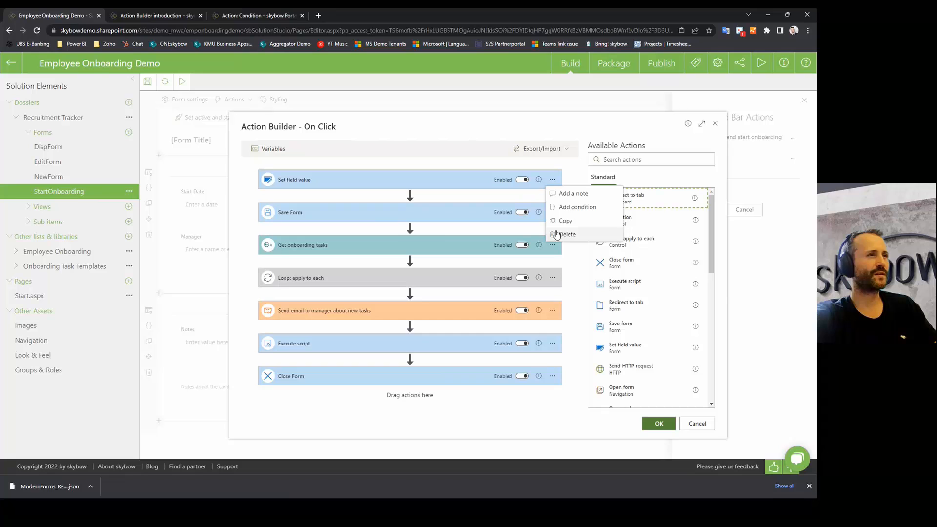
{"action": "left_click", "coordinate": [557, 234]}
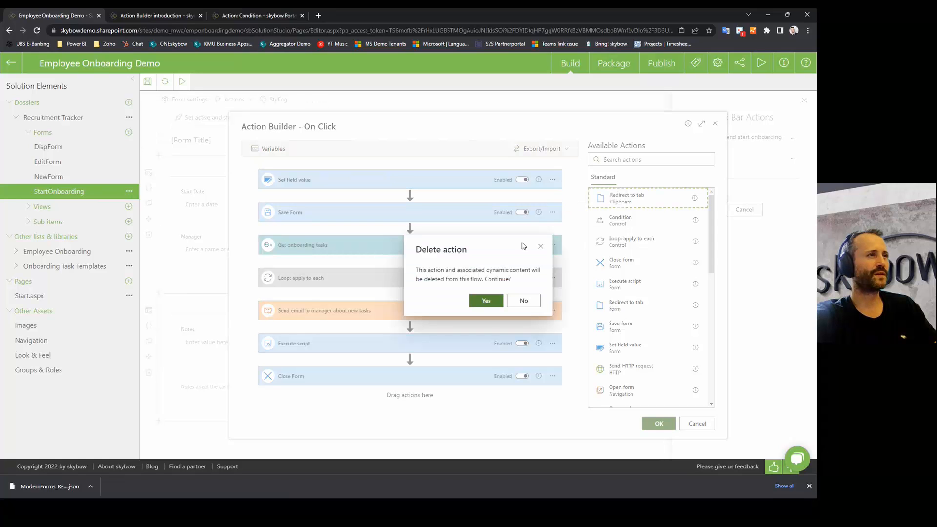
{"action": "left_click", "coordinate": [487, 301]}
{"action": "left_click", "coordinate": [552, 179]}
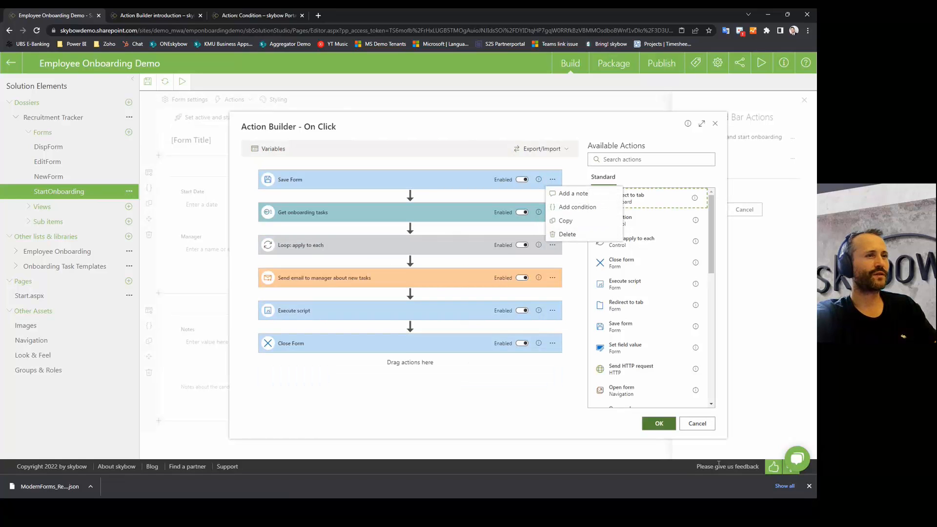
{"action": "left_click", "coordinate": [703, 423]}
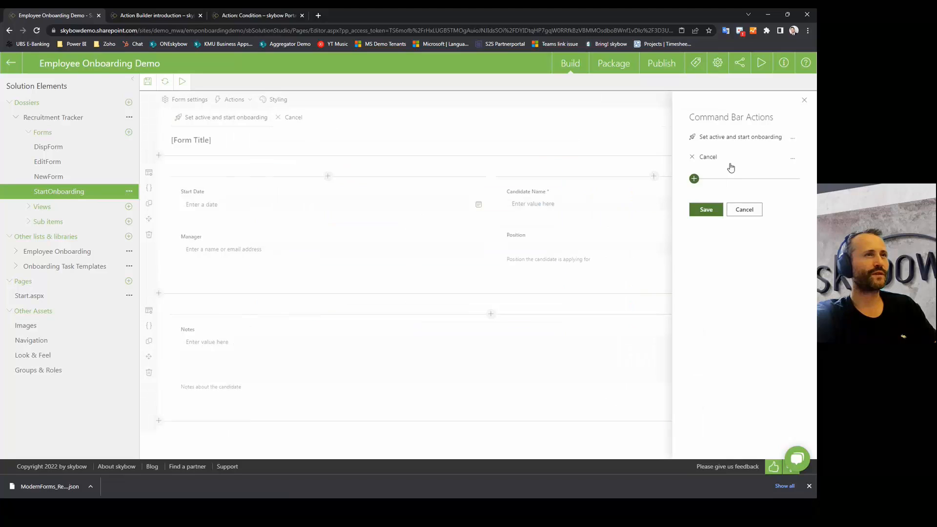
Step: Add a command bar action 'asdsaf' and import the exported JSON actions into its On Click flow
{"action": "left_click", "coordinate": [694, 179]}
{"action": "type", "text": "asdsaf"}
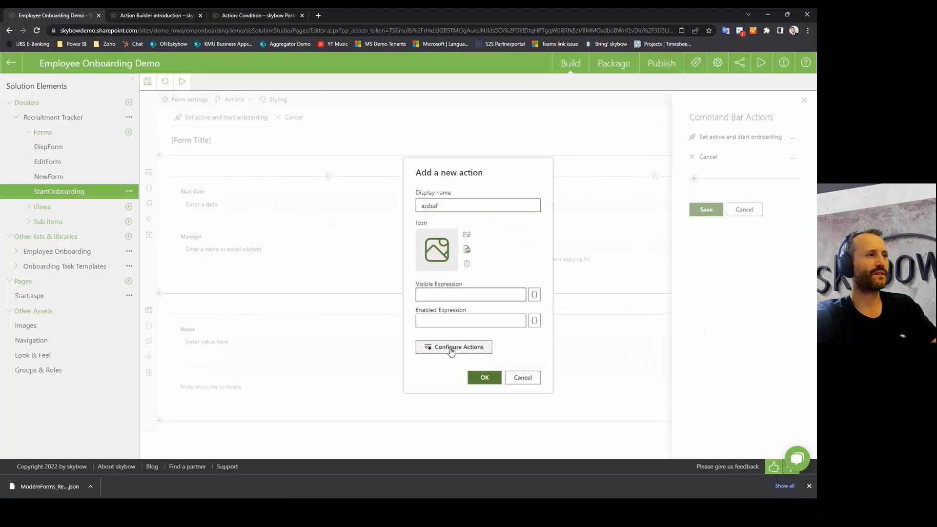
{"action": "left_click", "coordinate": [452, 349]}
{"action": "left_click", "coordinate": [541, 150]}
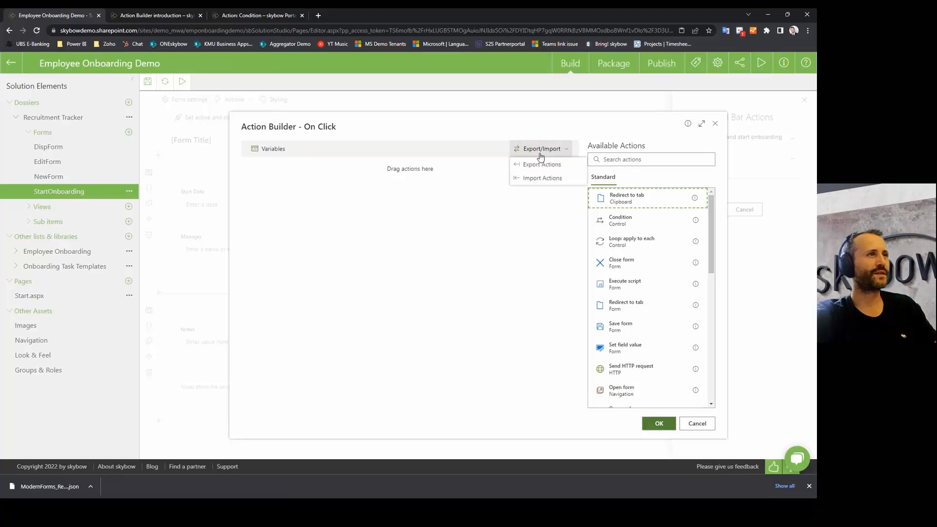
{"action": "left_click", "coordinate": [537, 179]}
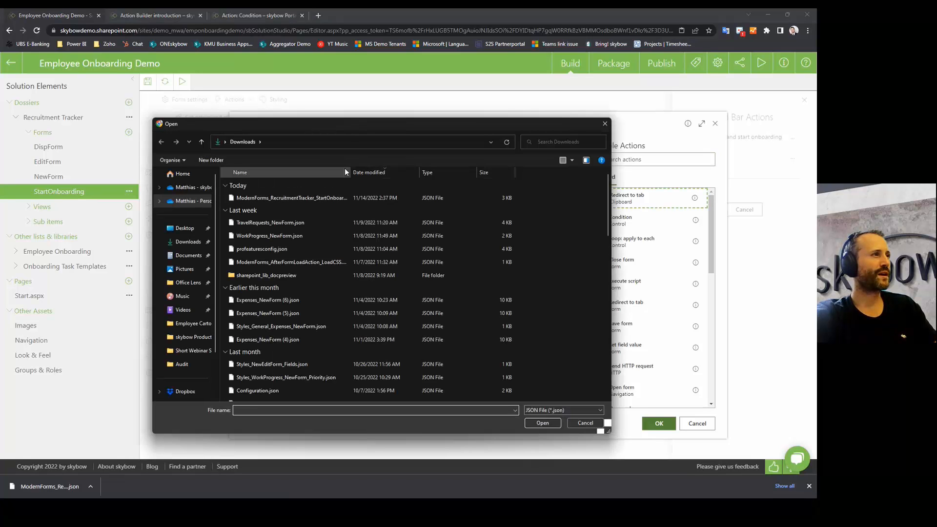
{"action": "double_click", "coordinate": [362, 198]}
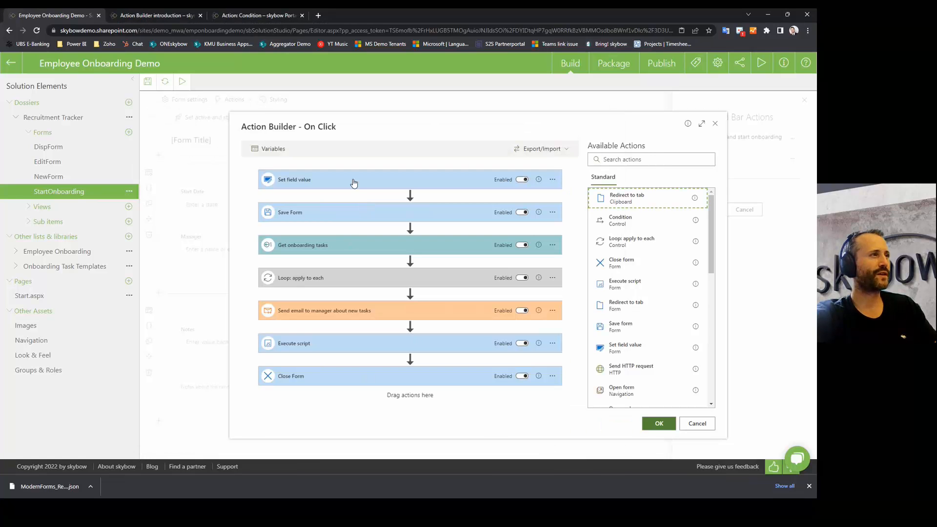
{"action": "left_click", "coordinate": [336, 184]}
{"action": "left_click", "coordinate": [313, 263]}
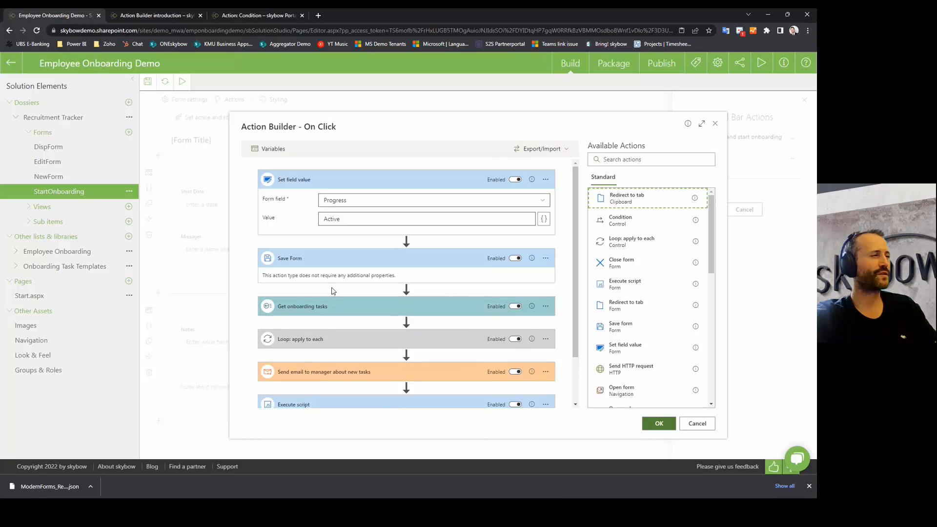
{"action": "scroll", "coordinate": [314, 263], "scroll_direction": "down", "scroll_amount": 2}
{"action": "left_click", "coordinate": [304, 251]}
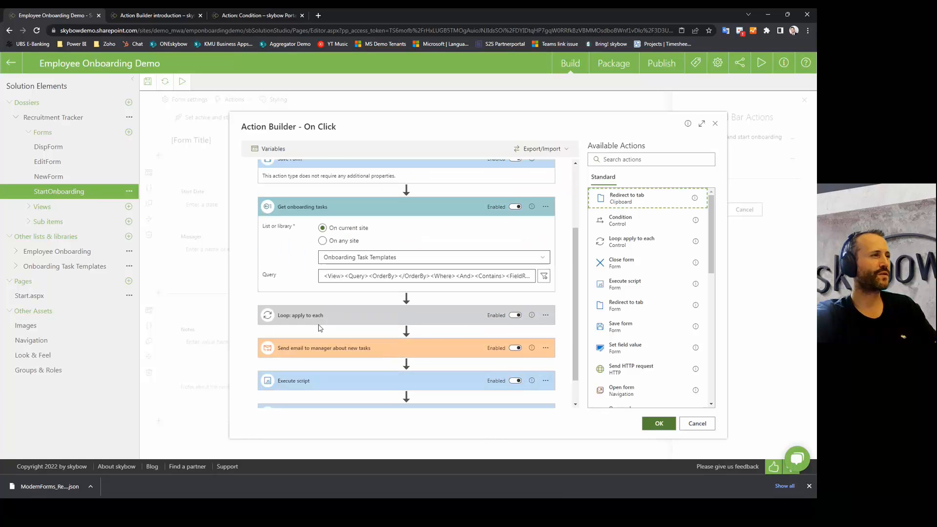
{"action": "scroll", "coordinate": [322, 298], "scroll_direction": "down", "scroll_amount": 1}
{"action": "left_click", "coordinate": [311, 318]}
{"action": "scroll", "coordinate": [356, 334], "scroll_direction": "down", "scroll_amount": 2}
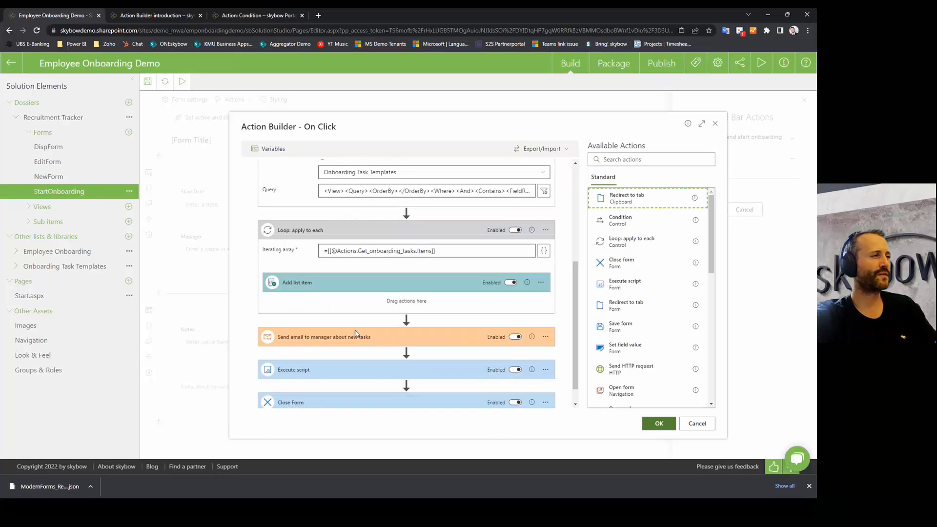
{"action": "scroll", "coordinate": [369, 336], "scroll_direction": "up", "scroll_amount": 4}
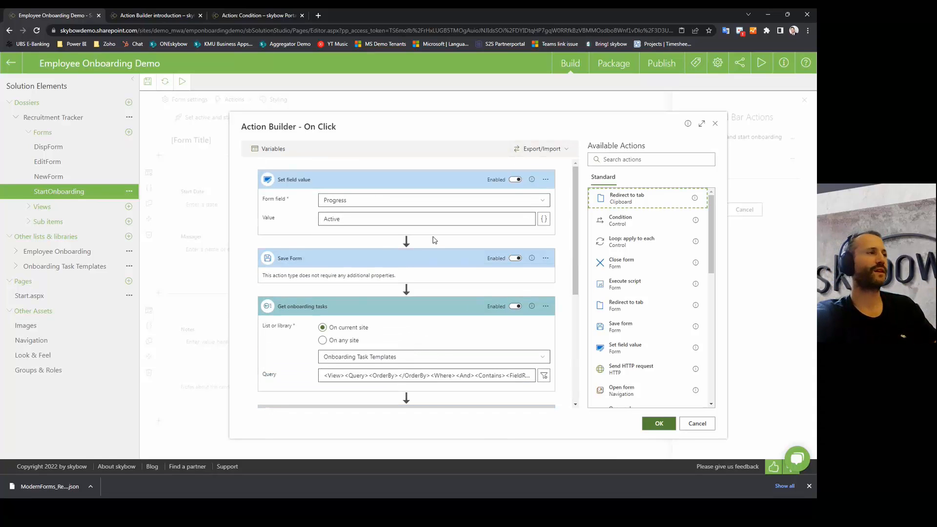
{"action": "left_click", "coordinate": [361, 262]}
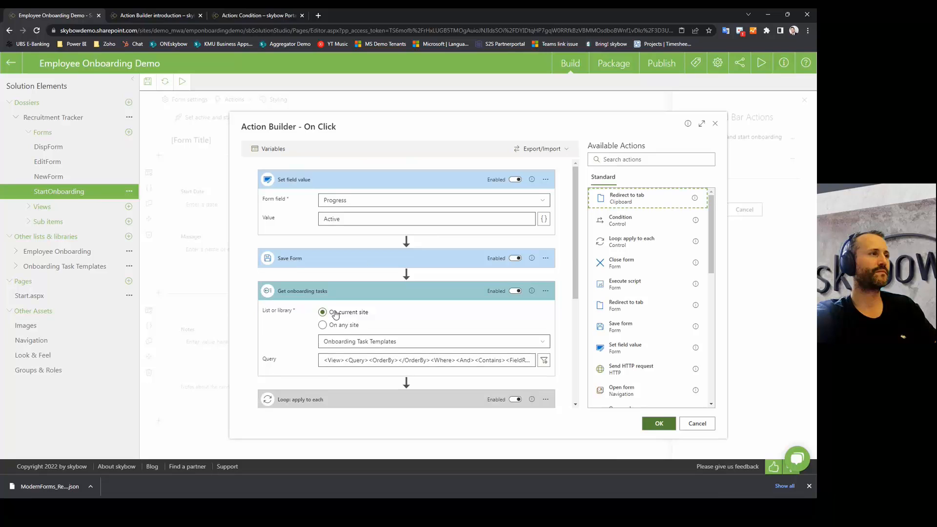
{"action": "left_click", "coordinate": [347, 290]}
{"action": "left_click", "coordinate": [387, 177]}
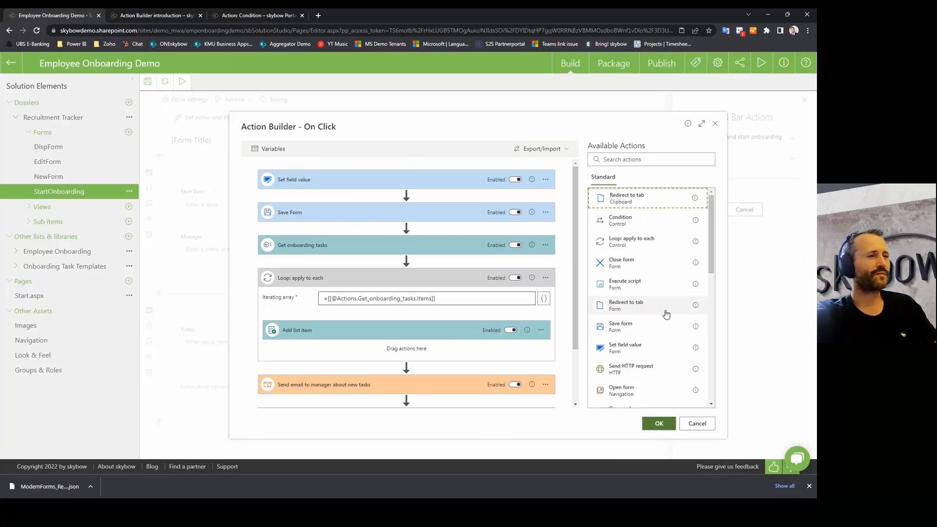
{"action": "scroll", "coordinate": [649, 307], "scroll_direction": "down", "scroll_amount": 10}
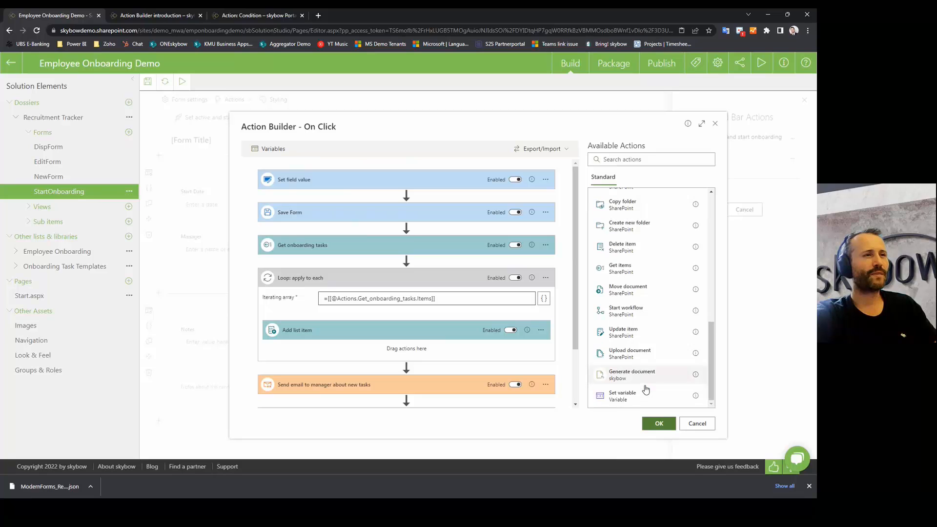
{"action": "scroll", "coordinate": [639, 342], "scroll_direction": "up", "scroll_amount": 10}
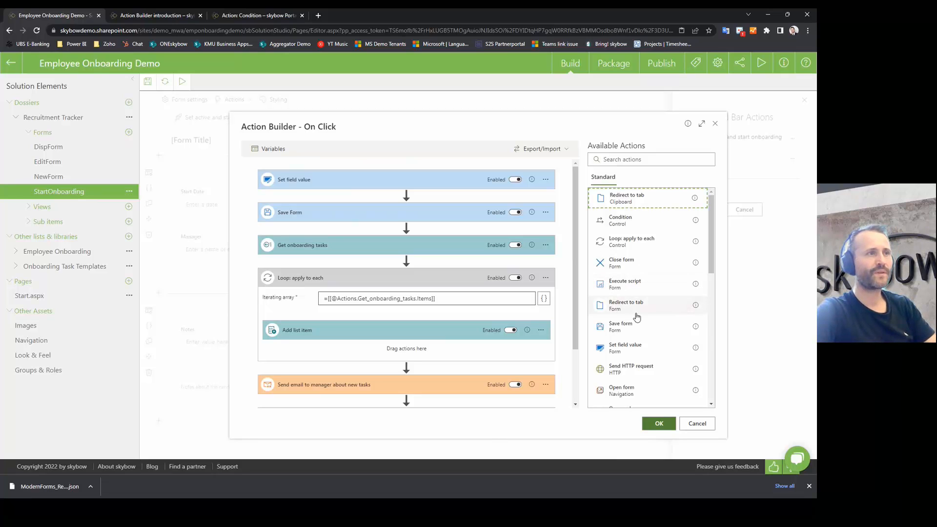
{"action": "scroll", "coordinate": [673, 327], "scroll_direction": "down", "scroll_amount": 1}
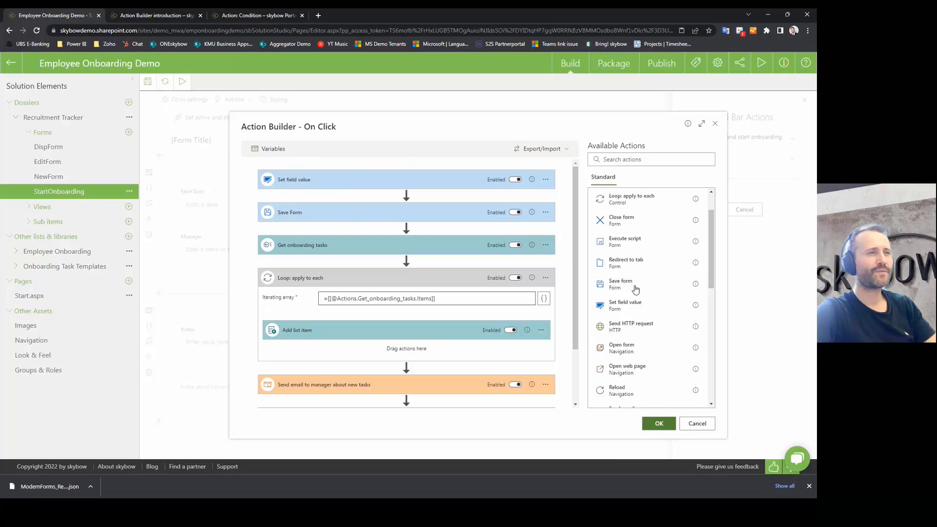
{"action": "scroll", "coordinate": [645, 286], "scroll_direction": "down", "scroll_amount": 1}
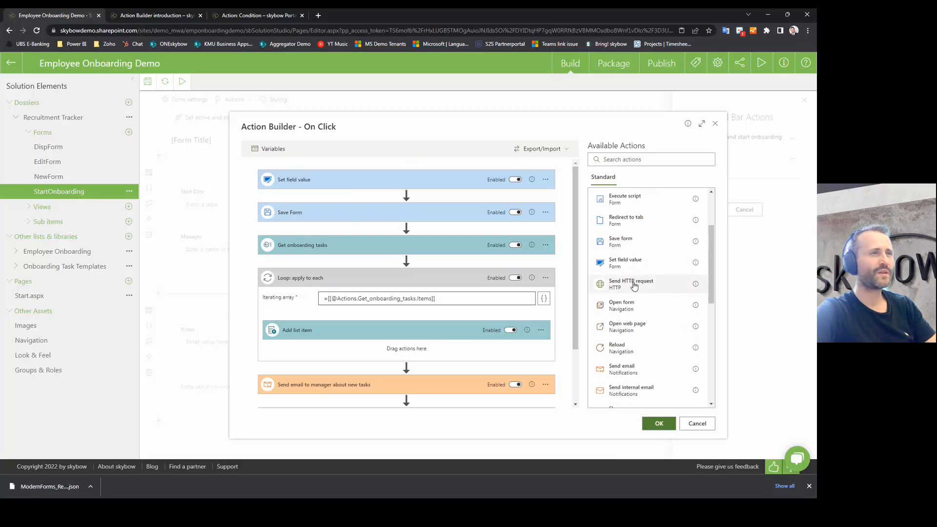
Step: Add a Send HTTP request step after Set field value, leaving its request type unset
{"action": "left_click_drag", "start_coordinate": [645, 287], "coordinate": [429, 196]}
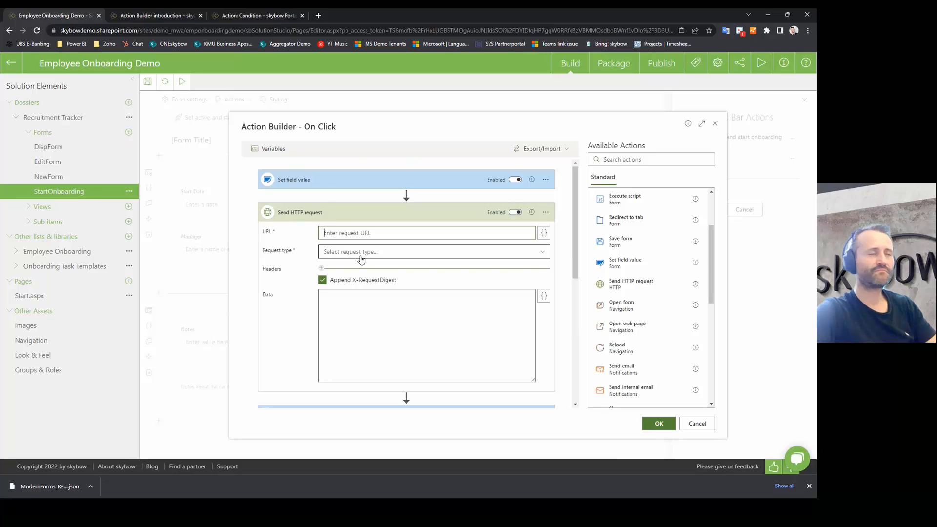
{"action": "left_click", "coordinate": [399, 254]}
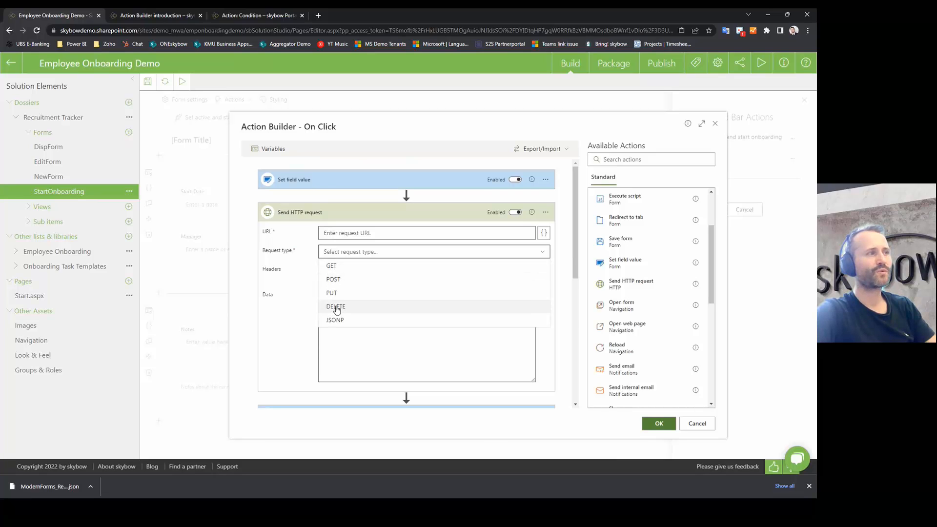
{"action": "left_click", "coordinate": [289, 299]}
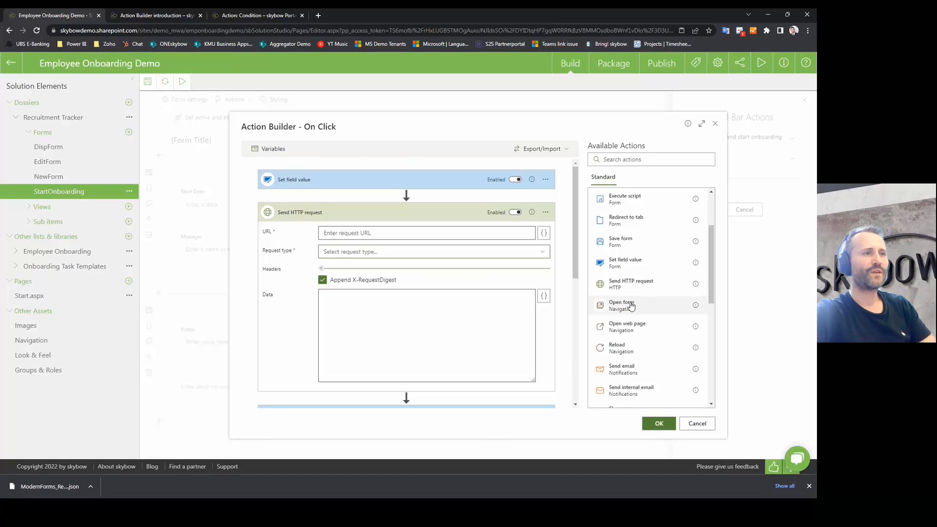
Step: Add an Open form step opening Employee Onboarding's NewForm.aspx in a Medium panel
{"action": "left_click_drag", "start_coordinate": [629, 308], "coordinate": [385, 215]}
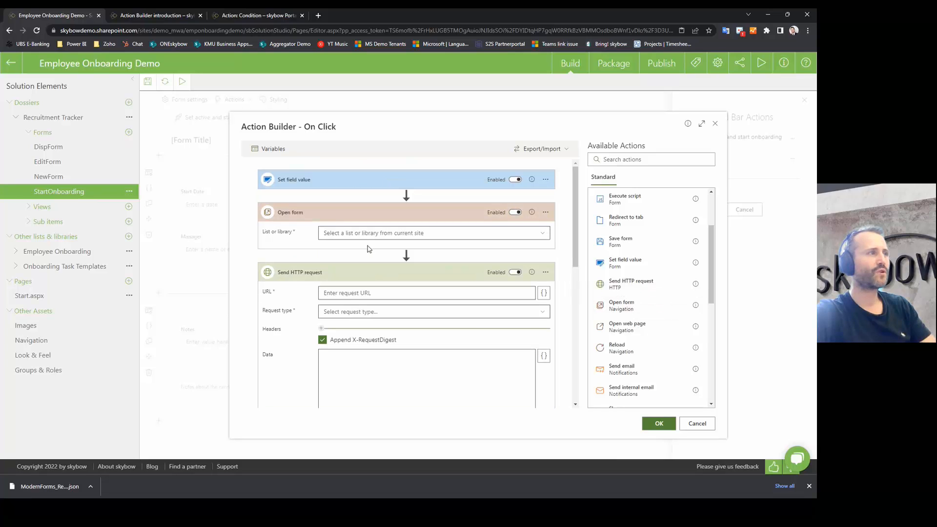
{"action": "left_click", "coordinate": [368, 235]}
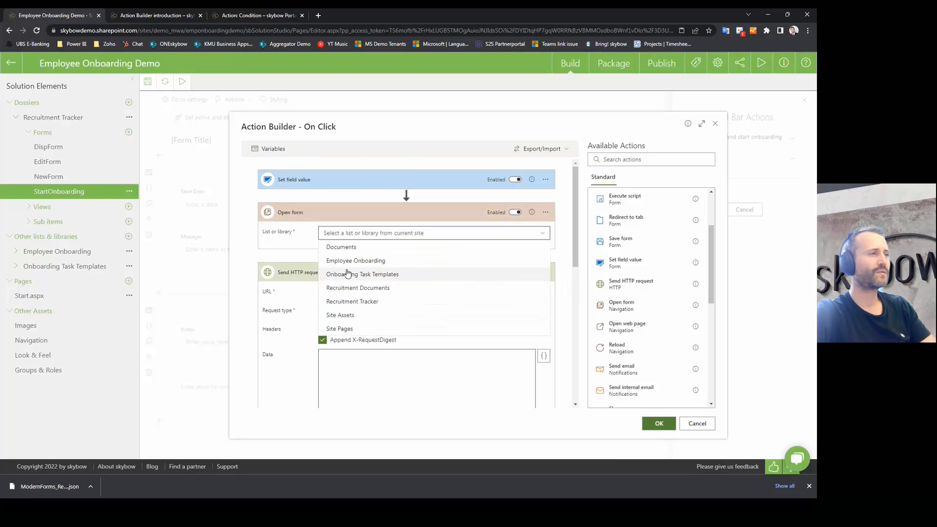
{"action": "left_click", "coordinate": [349, 261]}
{"action": "left_click", "coordinate": [336, 253]}
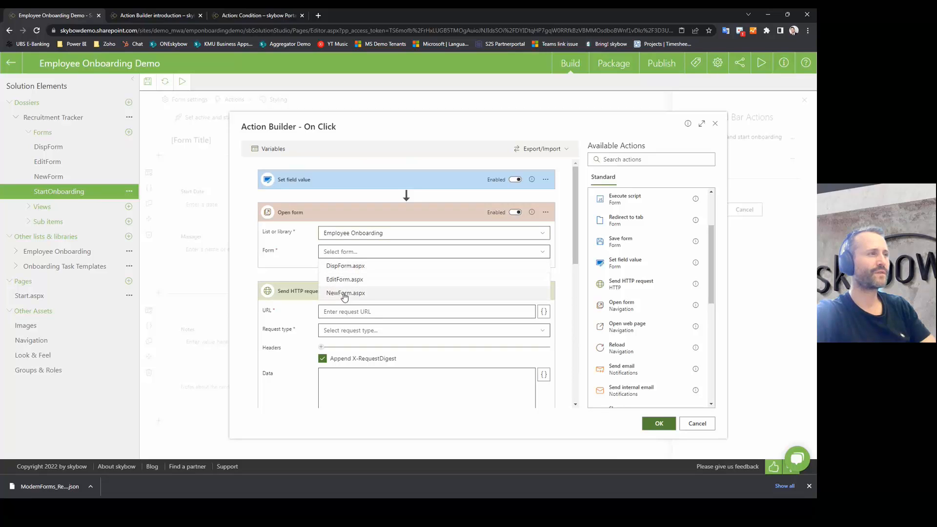
{"action": "left_click", "coordinate": [339, 268]}
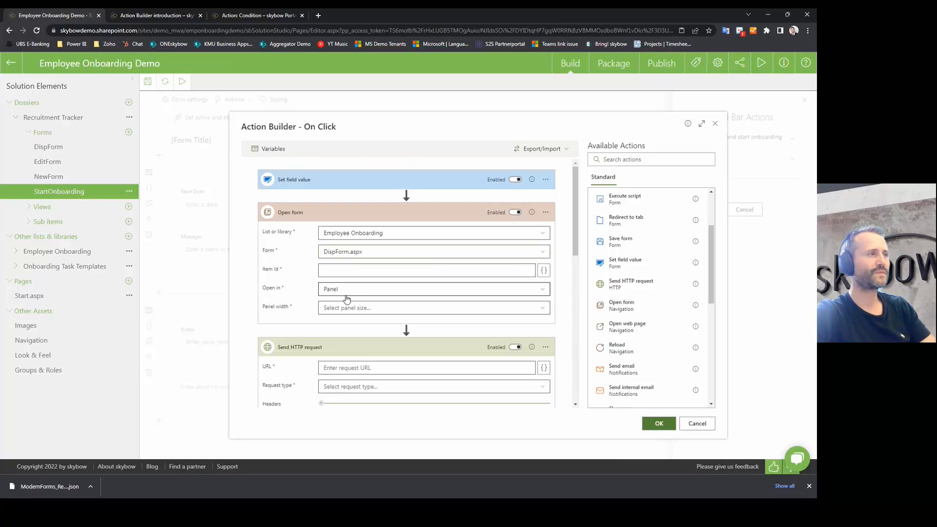
{"action": "left_click", "coordinate": [369, 308]}
{"action": "left_click", "coordinate": [336, 337]}
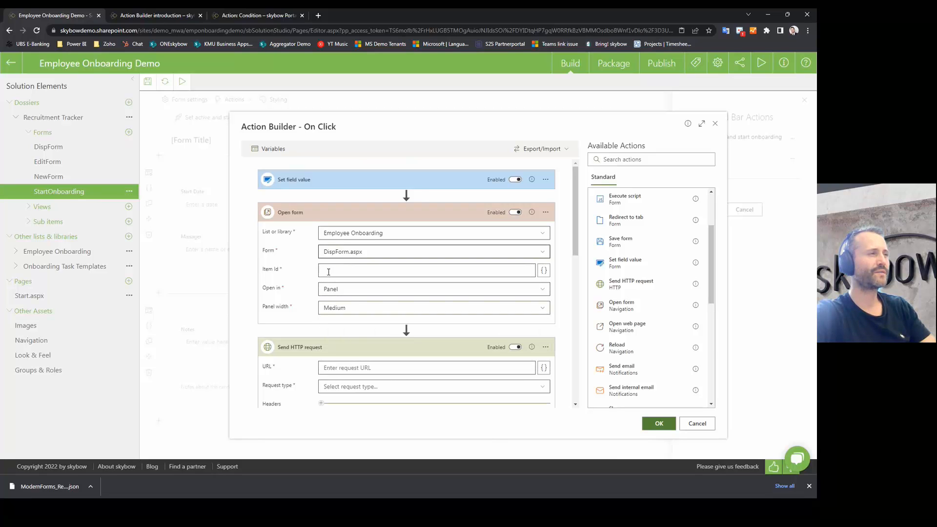
{"action": "left_click", "coordinate": [356, 253]}
{"action": "left_click", "coordinate": [337, 293]}
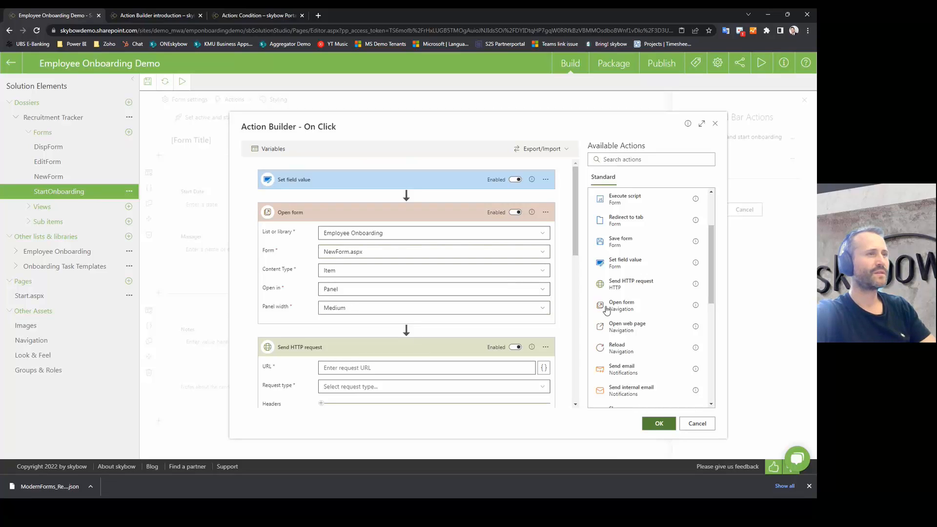
{"action": "scroll", "coordinate": [666, 319], "scroll_direction": "down", "scroll_amount": 1}
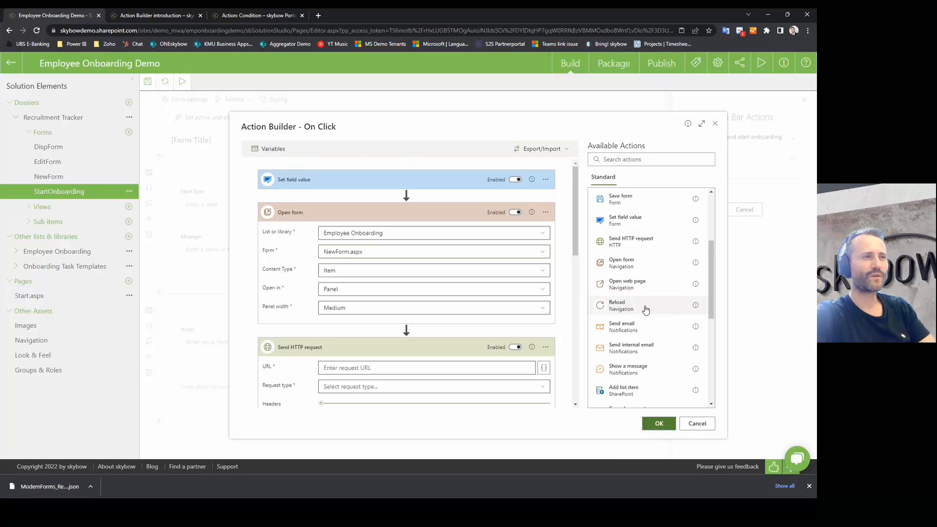
{"action": "scroll", "coordinate": [654, 318], "scroll_direction": "down", "scroll_amount": 1}
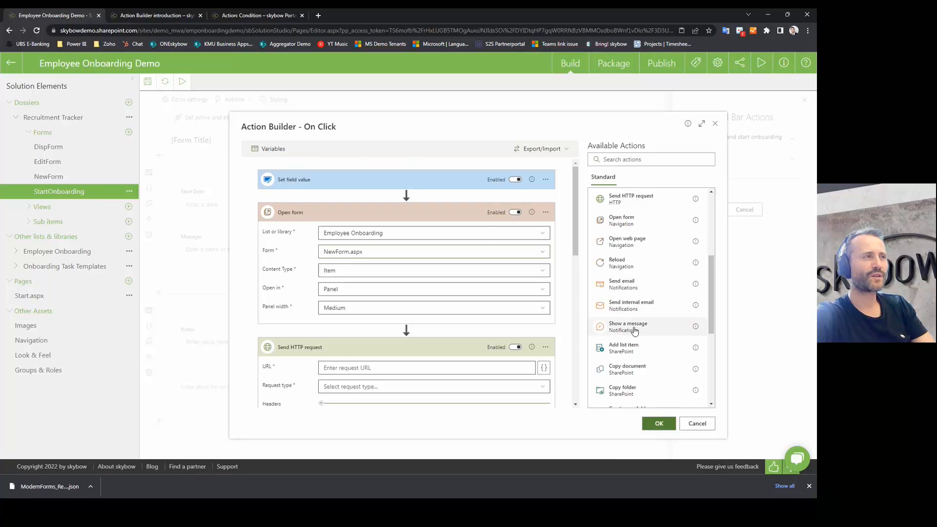
Step: Insert a Show a message step displayed as Status, leaving text and status type unset
{"action": "left_click_drag", "start_coordinate": [635, 331], "coordinate": [411, 199]}
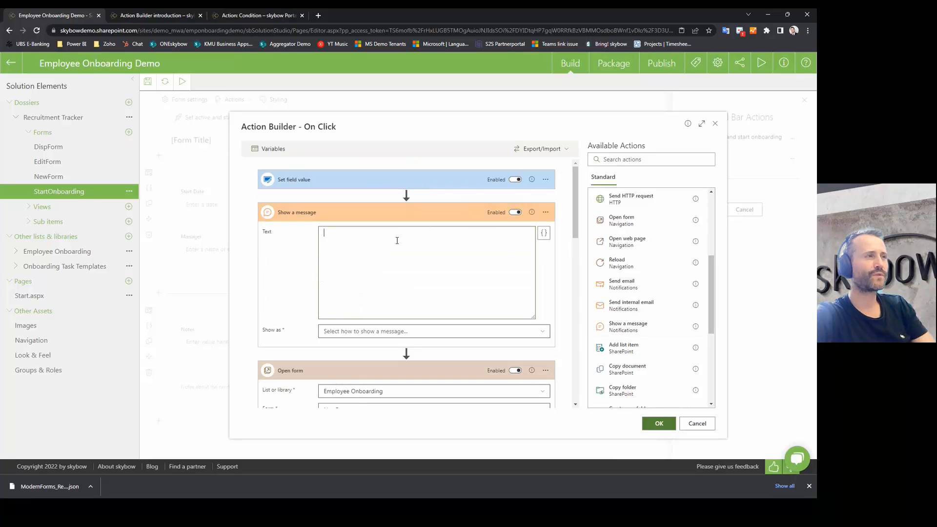
{"action": "left_click", "coordinate": [388, 331]}
{"action": "left_click", "coordinate": [334, 345]}
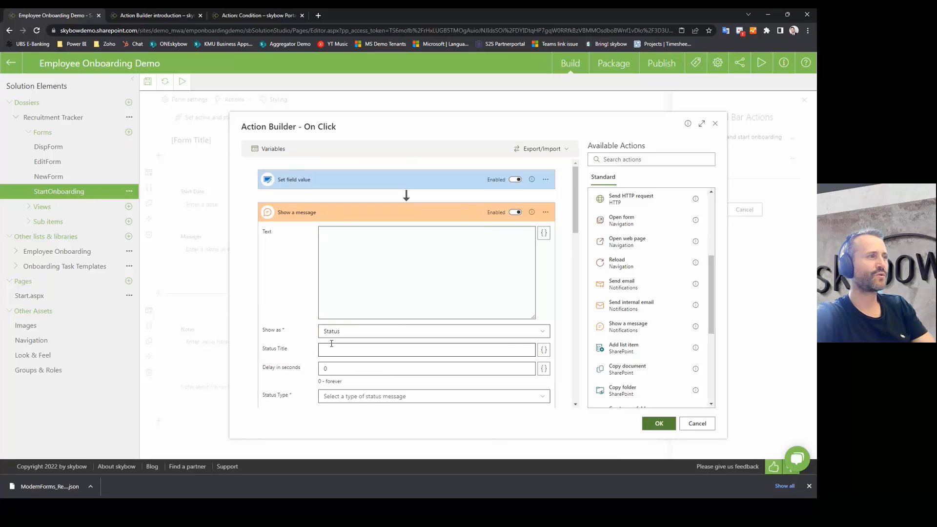
{"action": "left_click", "coordinate": [330, 234]}
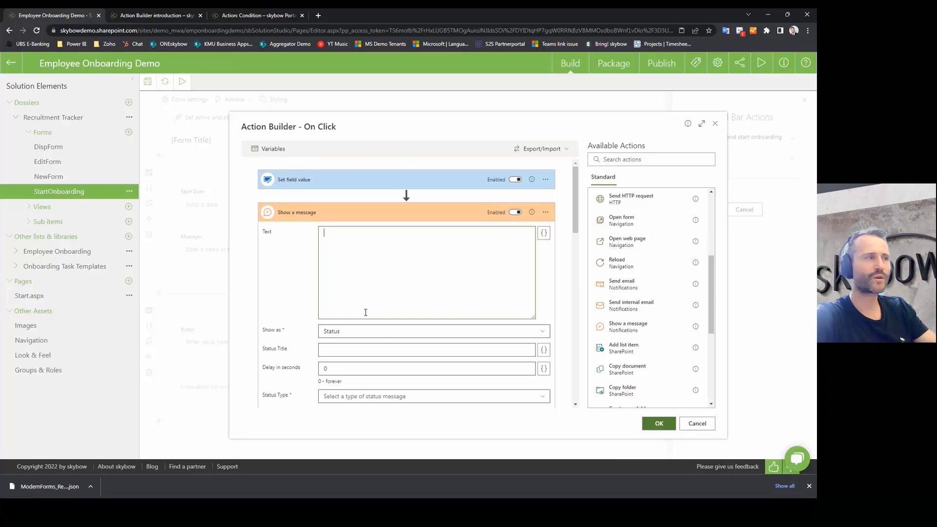
{"action": "left_click", "coordinate": [349, 397]}
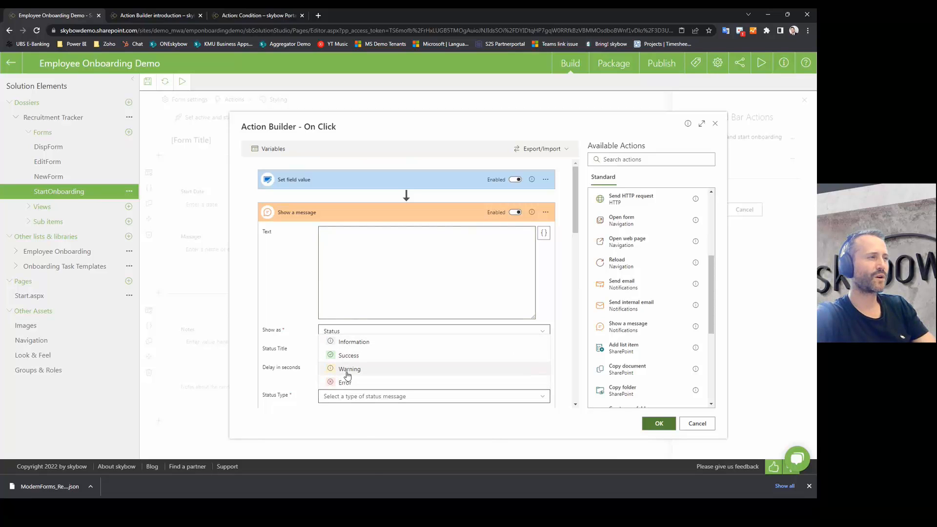
{"action": "left_click", "coordinate": [309, 398]}
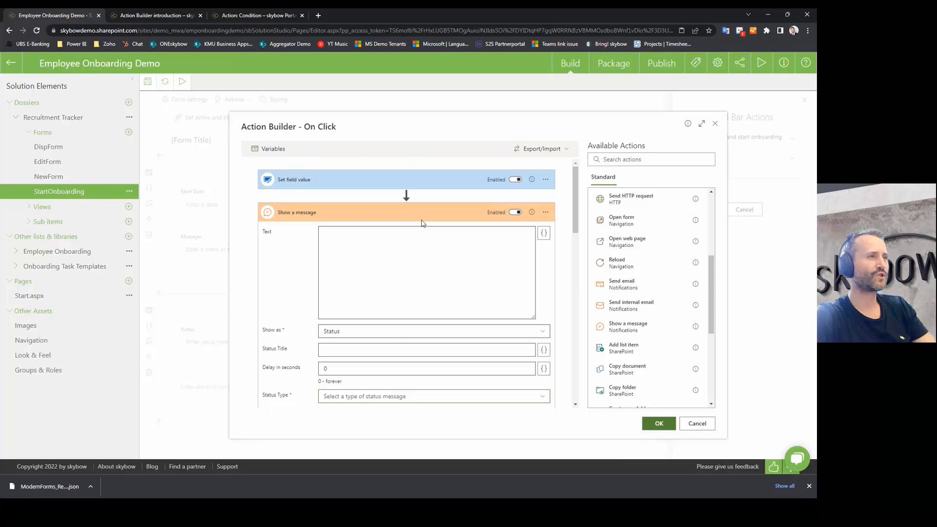
Step: Collapse the Show a message and Open form cards and scroll Available Actions to Start workflow
{"action": "left_click", "coordinate": [434, 215]}
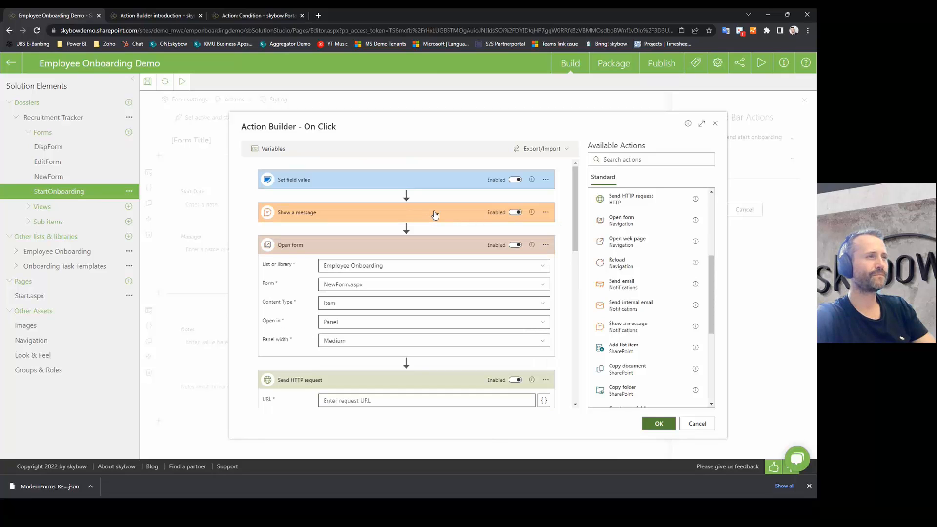
{"action": "left_click", "coordinate": [433, 249]}
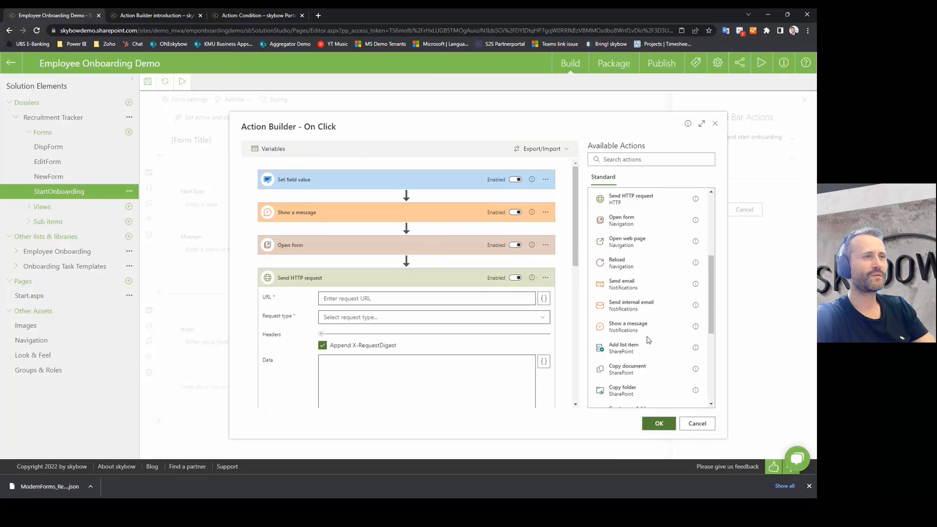
{"action": "scroll", "coordinate": [655, 340], "scroll_direction": "down", "scroll_amount": 3}
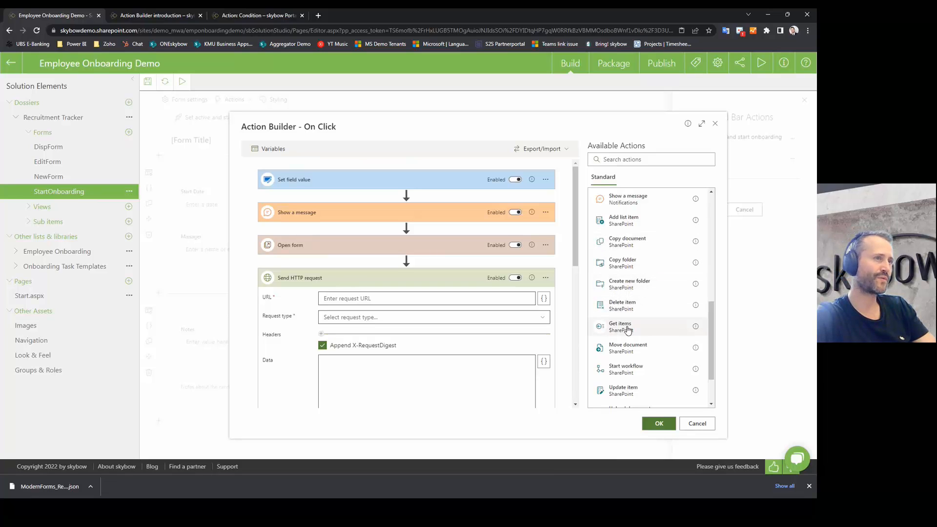
{"action": "scroll", "coordinate": [628, 331], "scroll_direction": "down", "scroll_amount": 2}
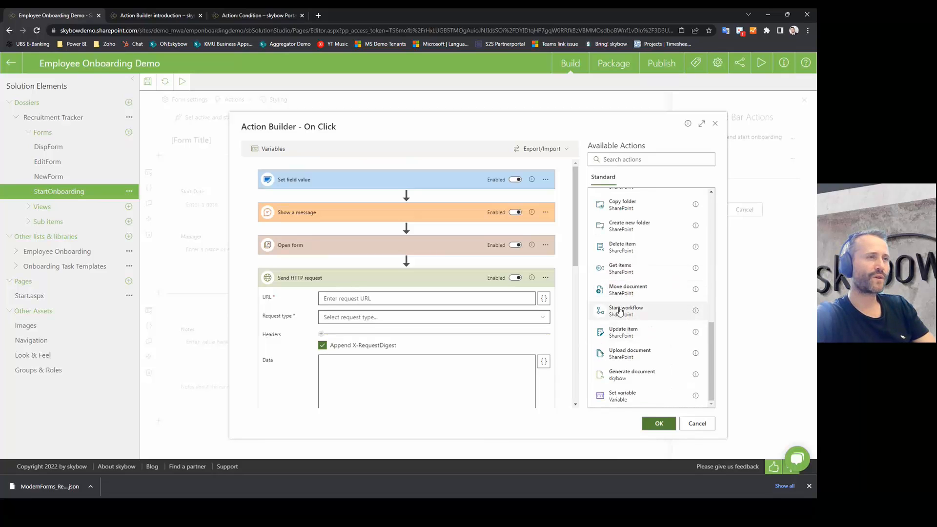
{"action": "mouse_move", "coordinate": [696, 312]}
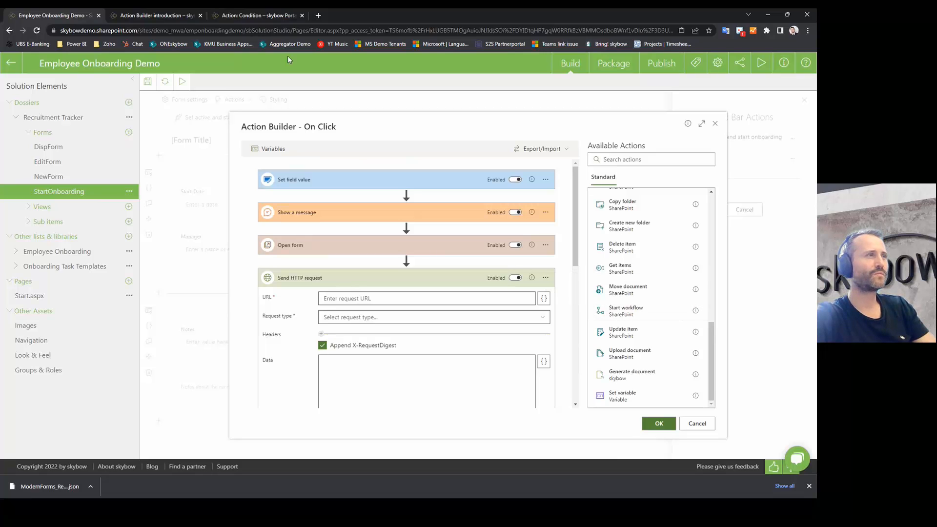
Step: Search the web for 'skybow flow' and open the article on starting a Microsoft Flow
{"action": "left_click", "coordinate": [319, 15]}
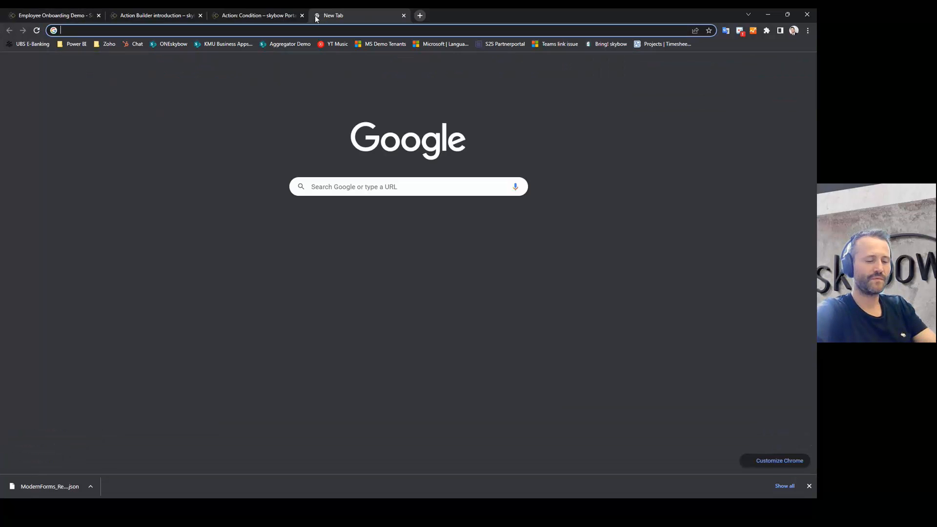
{"action": "type", "text": "skybow "}
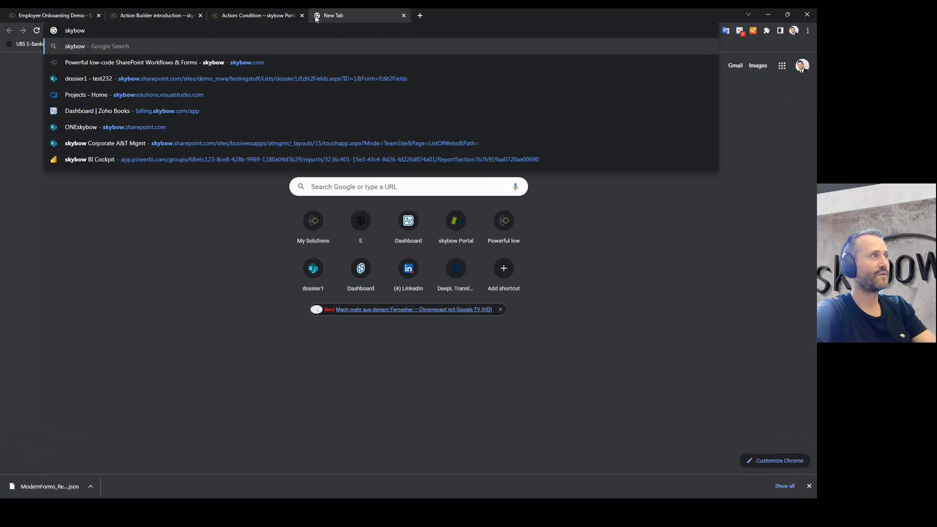
{"action": "type", "text": "flow"}
{"action": "key", "text": "Return"}
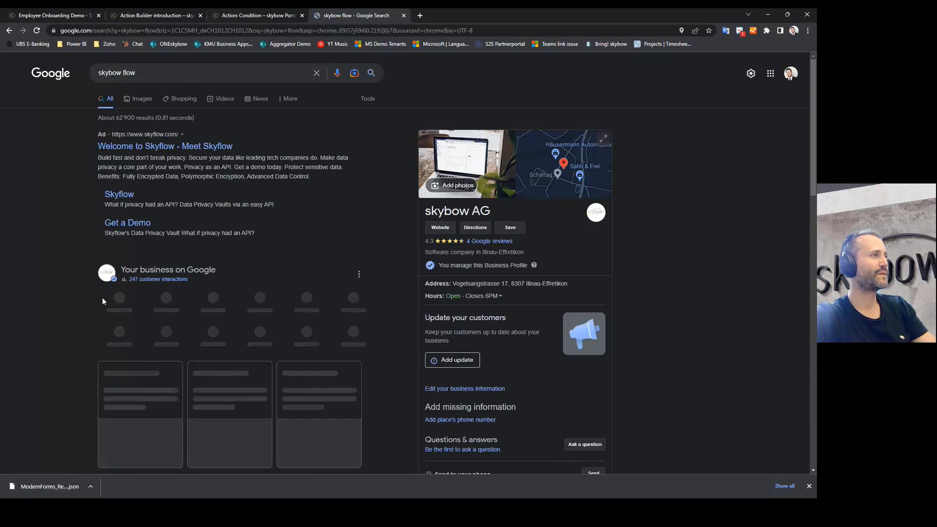
{"action": "scroll", "coordinate": [103, 302], "scroll_direction": "down", "scroll_amount": 3}
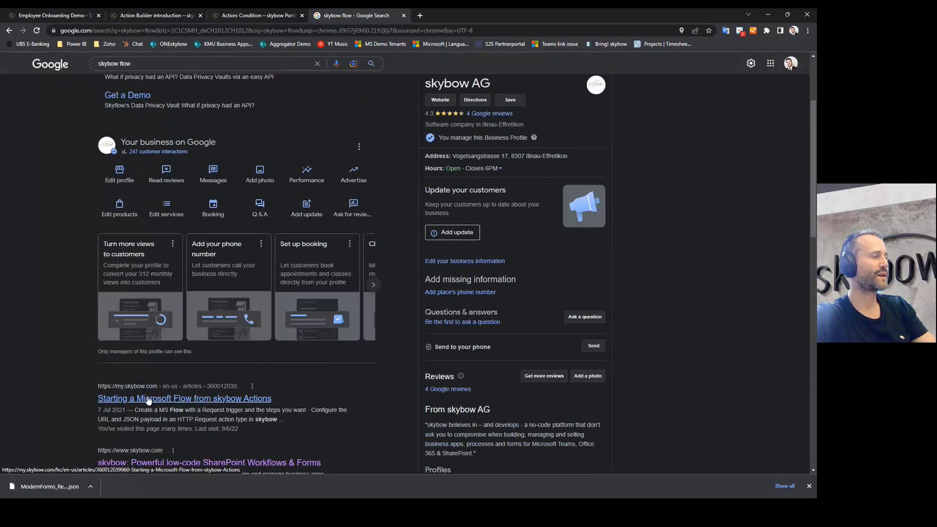
{"action": "left_click", "coordinate": [195, 398]}
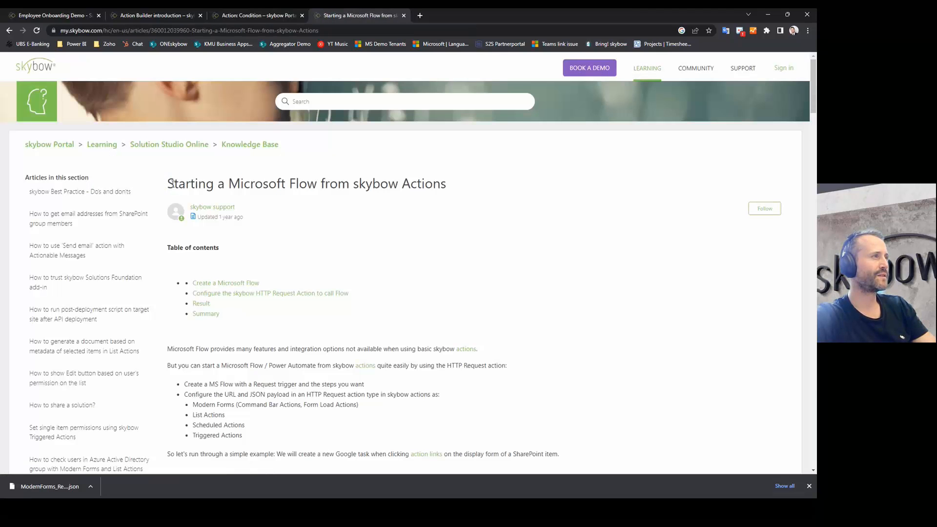
Step: Read the article's HTTP Request configuration section, then return to the Employee Onboarding Demo tab
{"action": "left_click_drag", "start_coordinate": [167, 184], "coordinate": [445, 163]}
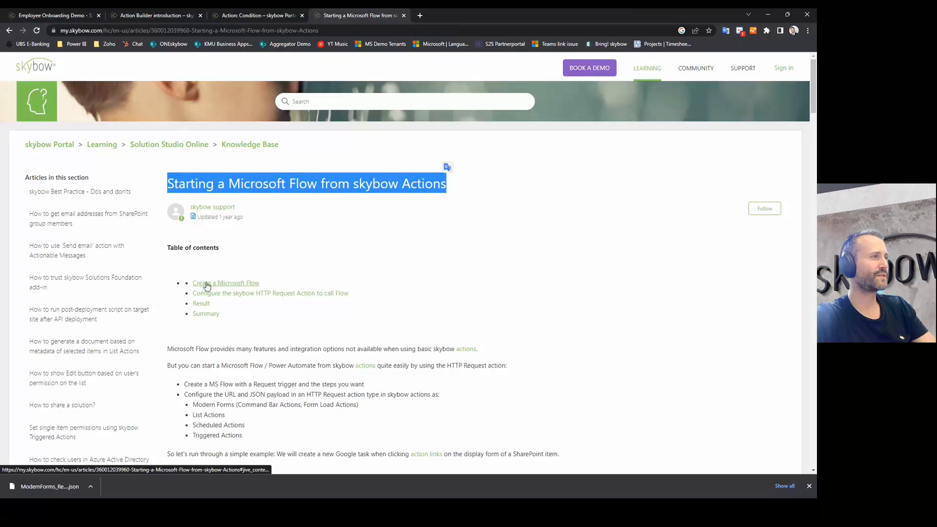
{"action": "left_click", "coordinate": [236, 295]}
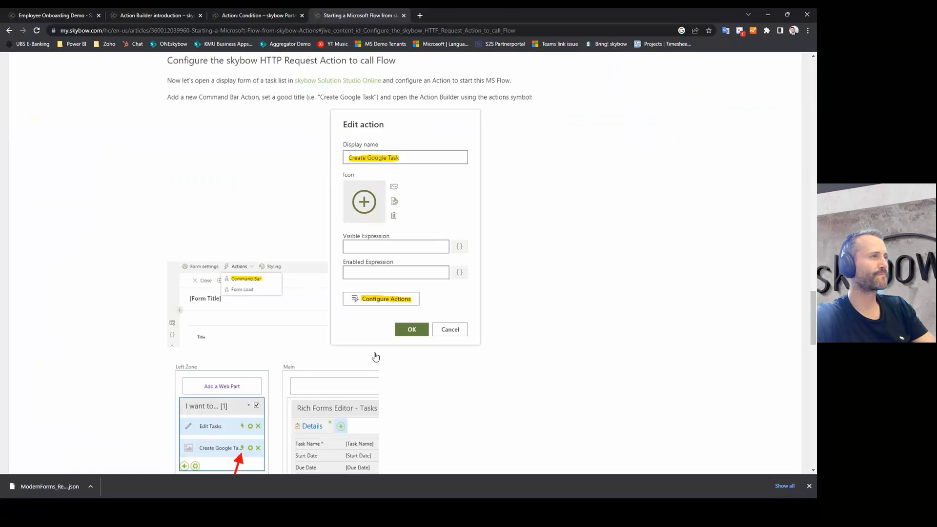
{"action": "scroll", "coordinate": [376, 357], "scroll_direction": "down", "scroll_amount": 6}
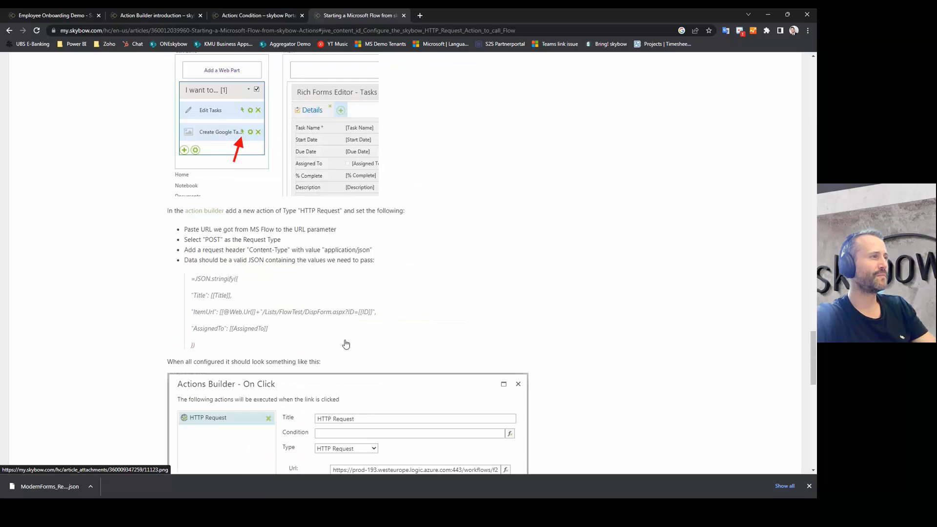
{"action": "scroll", "coordinate": [346, 345], "scroll_direction": "down", "scroll_amount": 3}
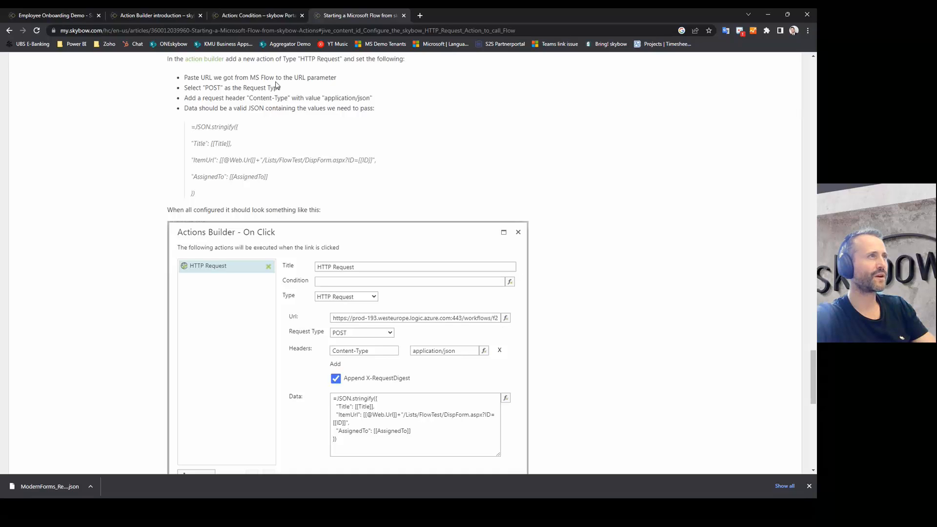
{"action": "left_click", "coordinate": [61, 16]}
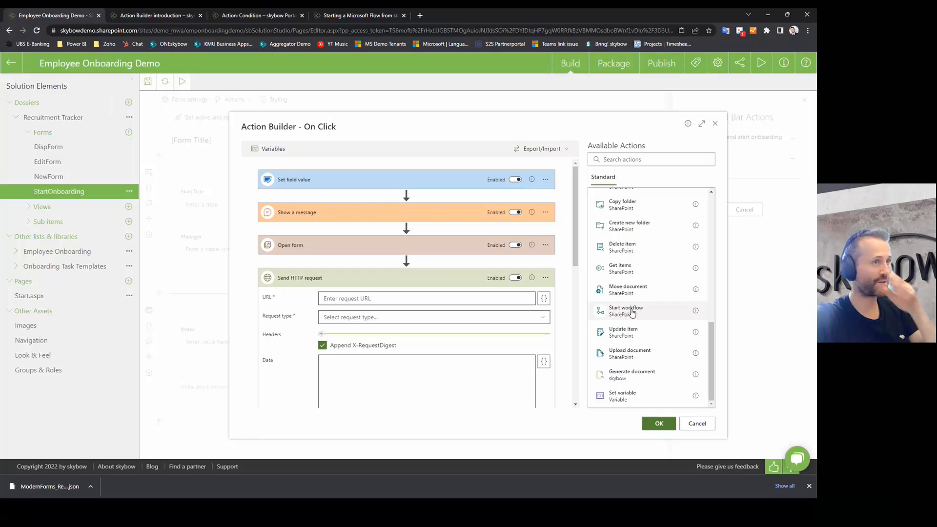
Step: Drag Start workflow from Available Actions into the On Click flow, just before Send HTTP request
{"action": "left_click_drag", "start_coordinate": [636, 312], "coordinate": [411, 264]}
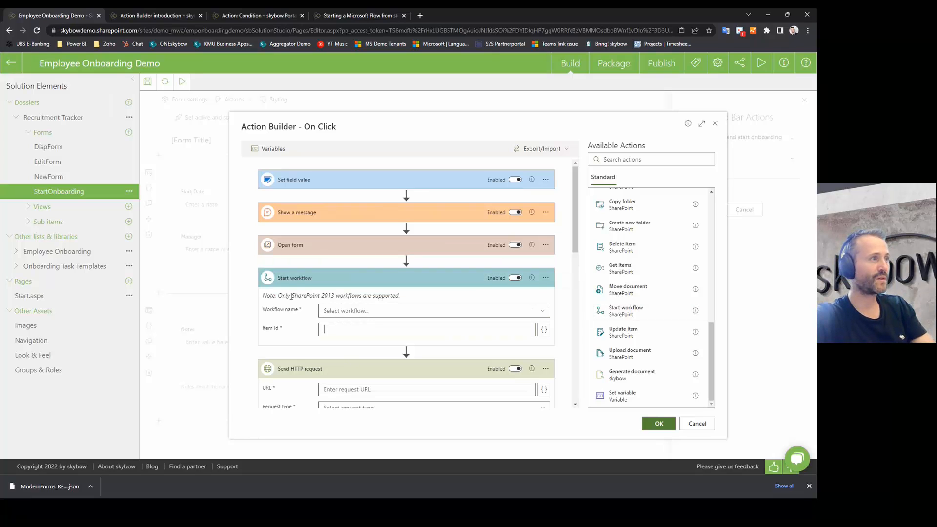
{"action": "left_click_drag", "start_coordinate": [280, 296], "coordinate": [389, 294]}
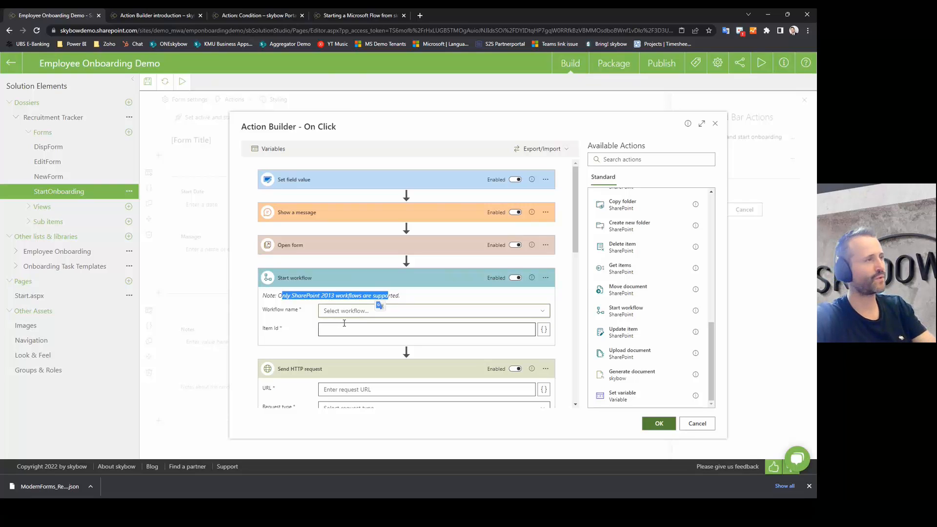
{"action": "left_click", "coordinate": [293, 319]}
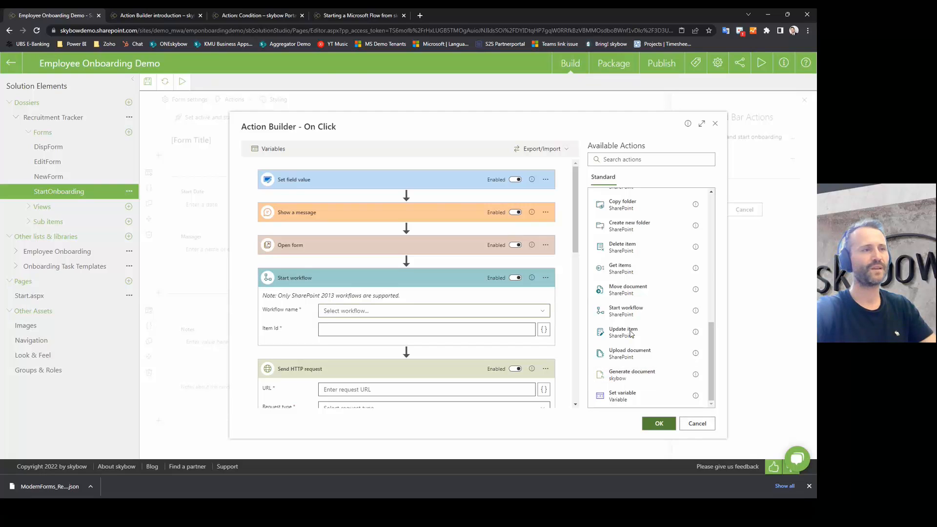
{"action": "scroll", "coordinate": [621, 382], "scroll_direction": "up", "scroll_amount": 5}
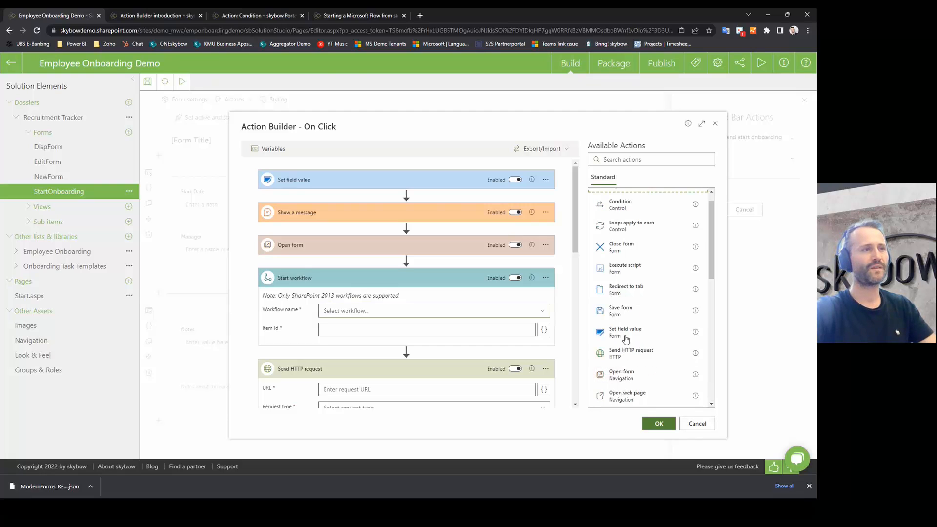
Step: Cancel the Action Builder, the new action and the Command Bar Actions panel without saving
{"action": "left_click", "coordinate": [698, 424]}
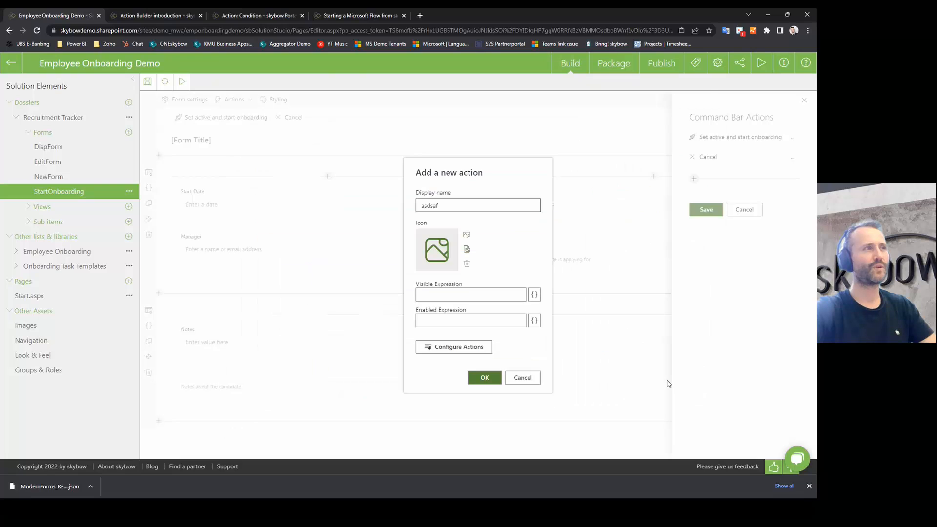
{"action": "left_click", "coordinate": [506, 380]}
{"action": "left_click", "coordinate": [744, 211]}
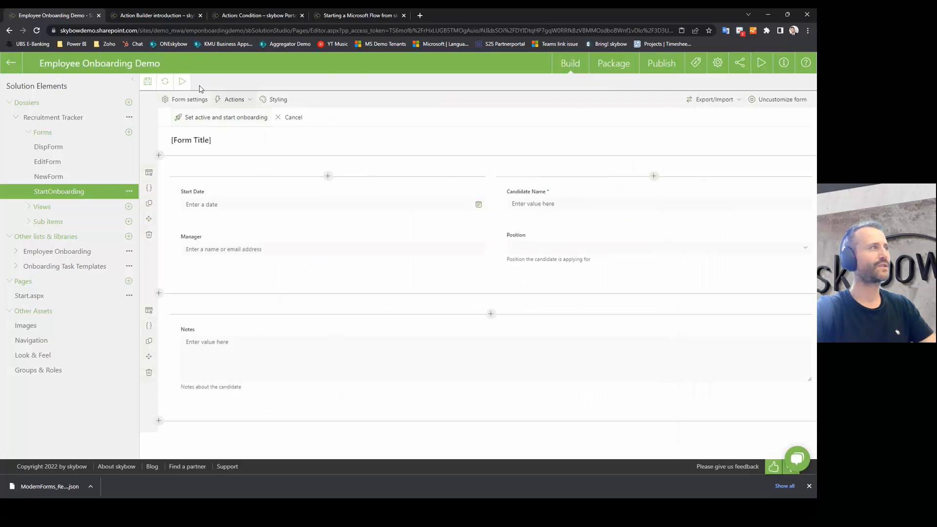
Step: Show Recruitment Tracker's Things in background, then bring up the 'skybow Action Builder – Features' slide
{"action": "left_click", "coordinate": [61, 120]}
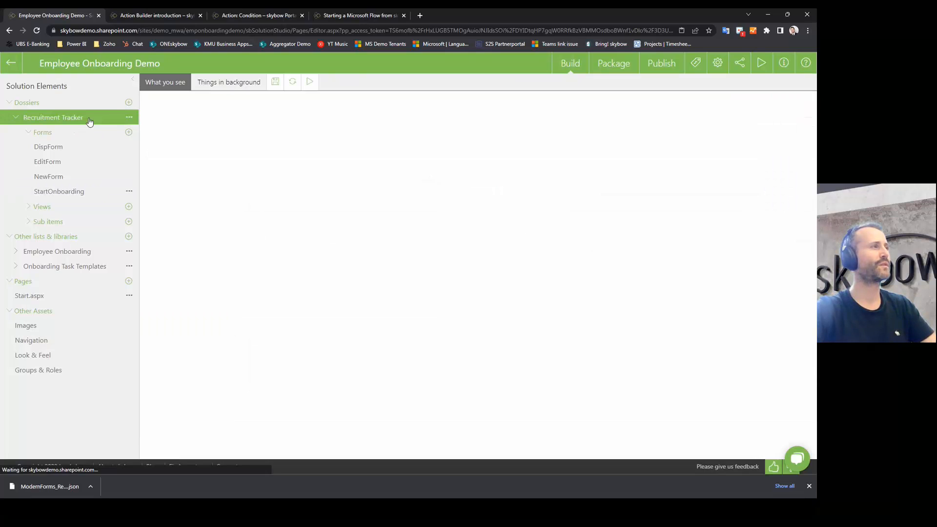
{"action": "left_click", "coordinate": [230, 83]}
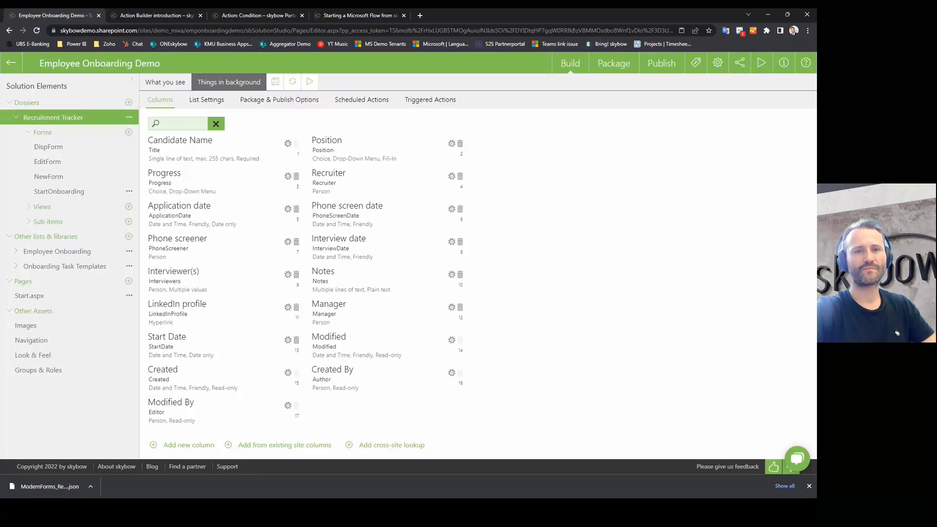
{"action": "key", "text": "alt+Tab"}
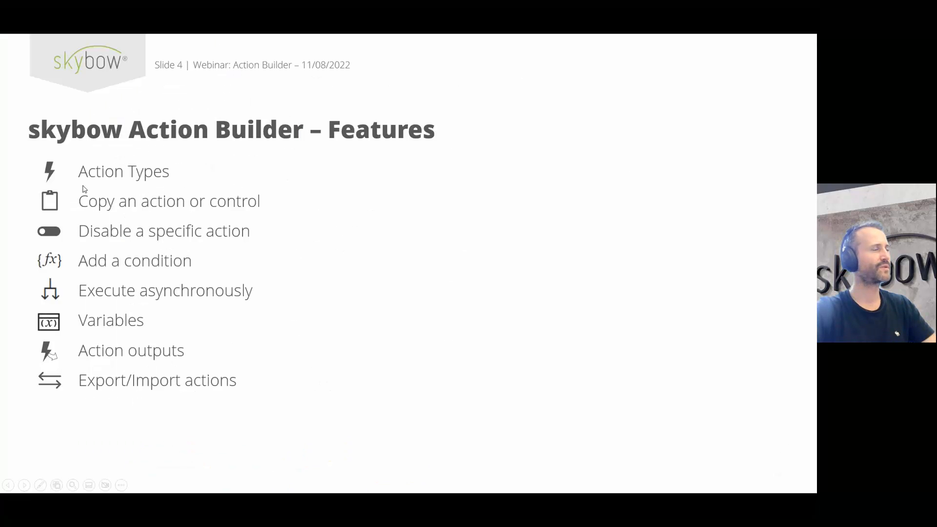